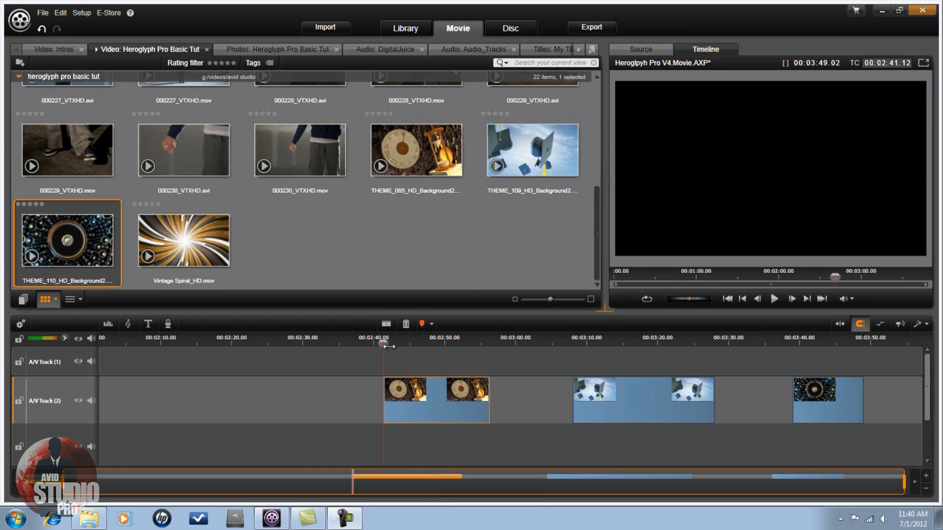
Step: Insert an empty title on A/V Track (2) at about 00:02:17, without its placeholder text, and extend it to about 00:02:30
left_click_drag(382, 343, 213, 357)
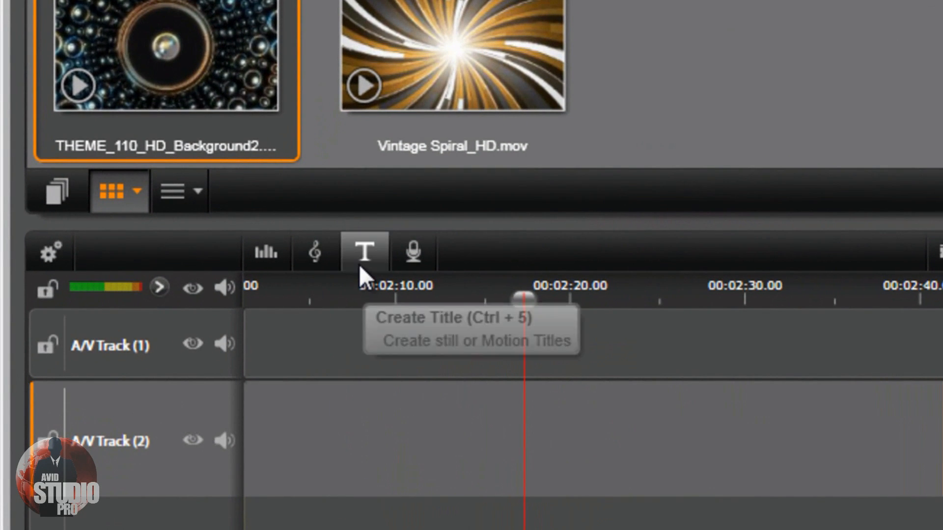
left_click(365, 252)
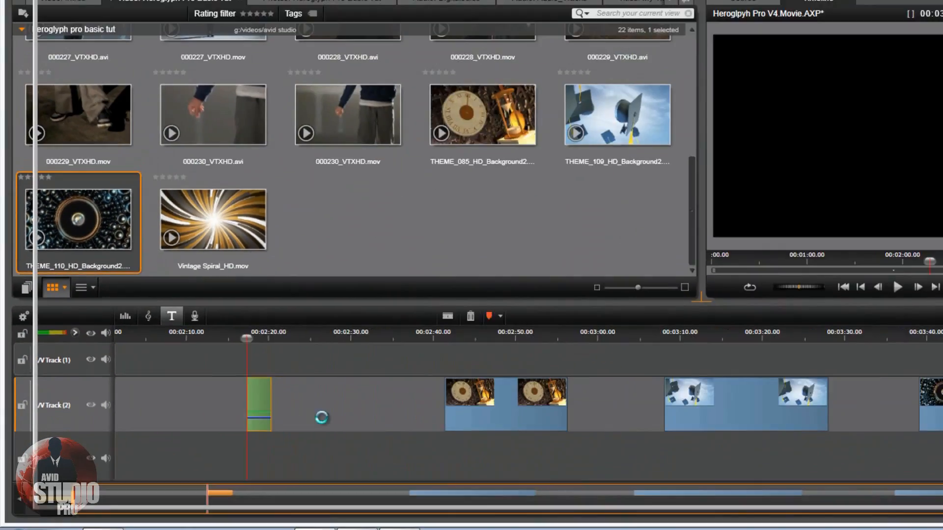
key("BackSpace")
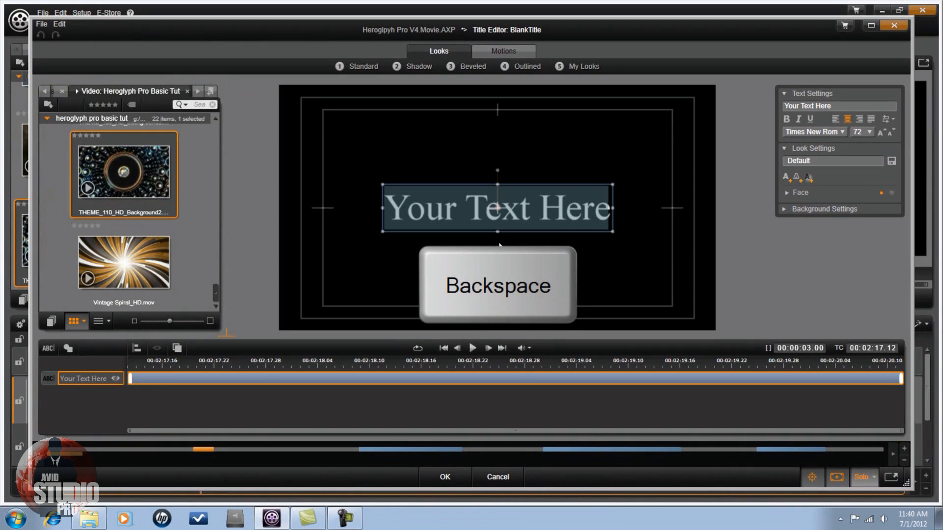
key("BackSpace")
left_click(529, 284)
left_click(441, 479)
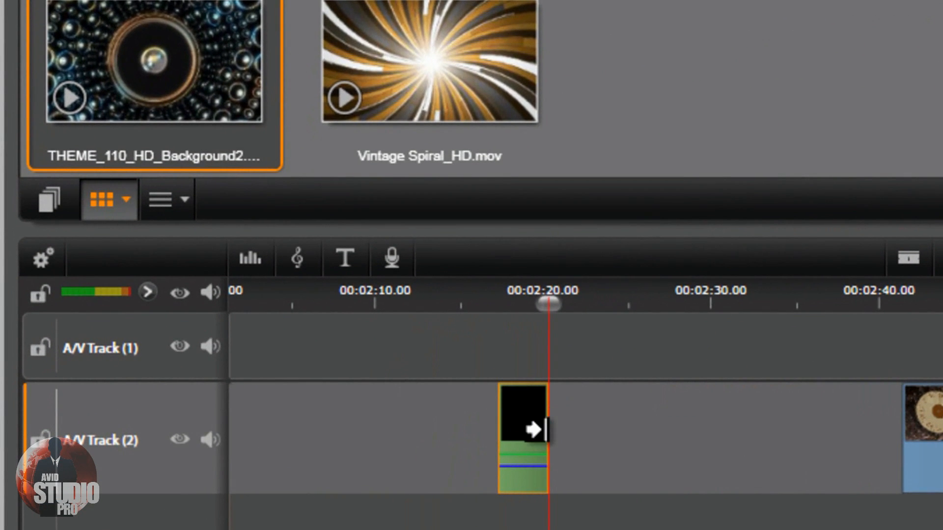
left_click_drag(535, 432, 694, 457)
Step: Apply the Heroglyph Effect from the proDAD add-ons to the blank title clip
right_click(649, 432)
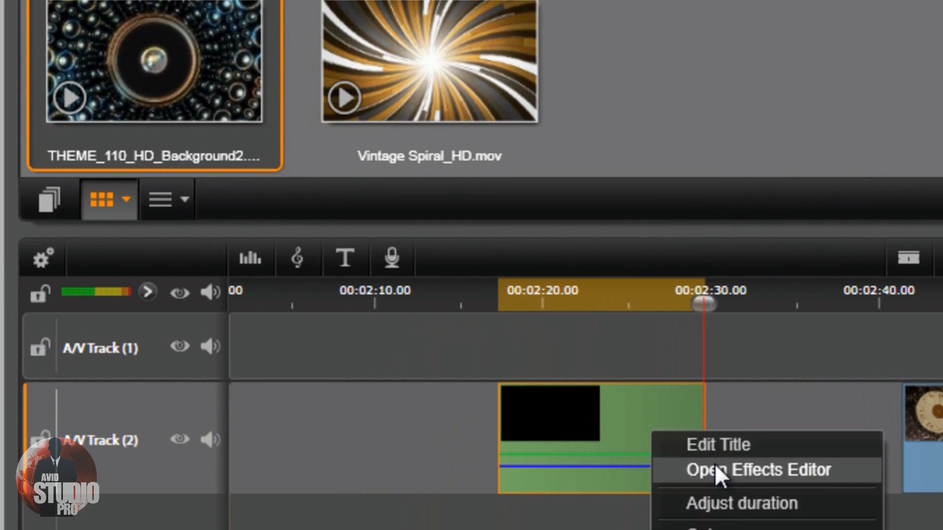
left_click(730, 468)
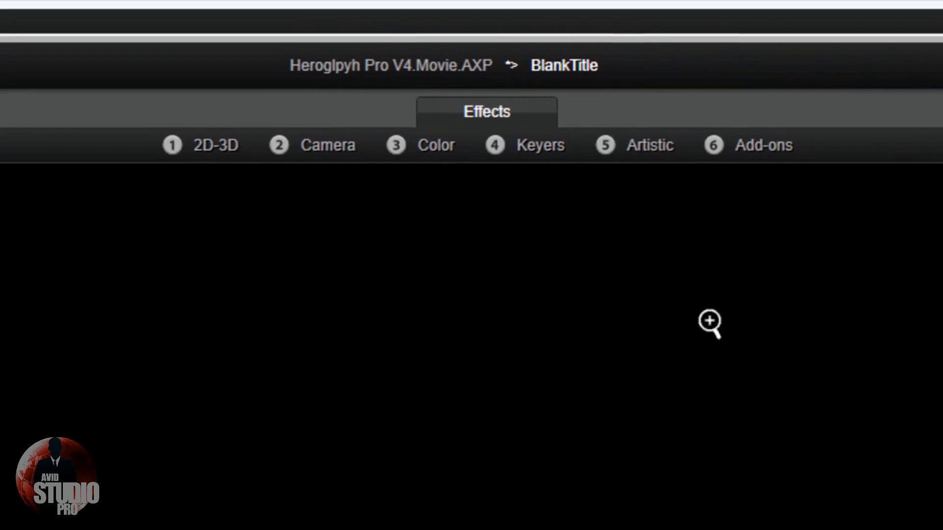
left_click(760, 144)
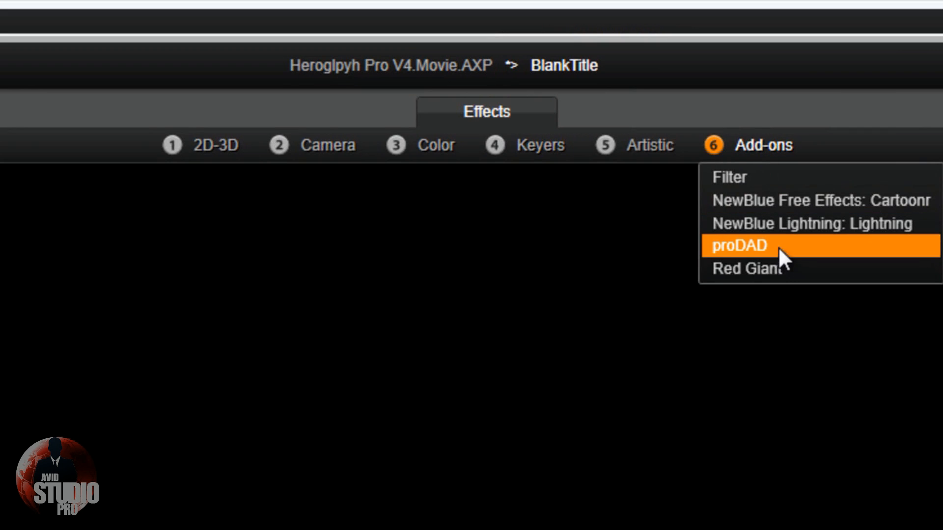
left_click(761, 247)
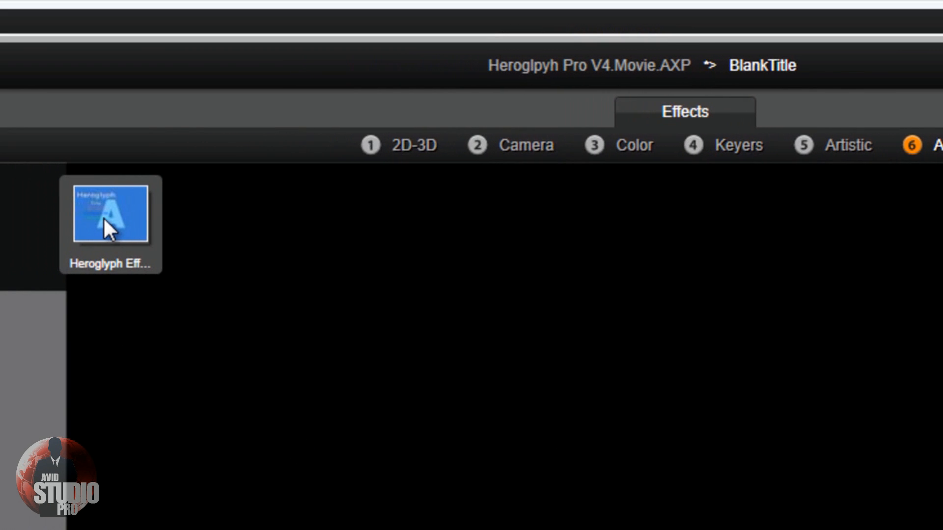
double_click(104, 227)
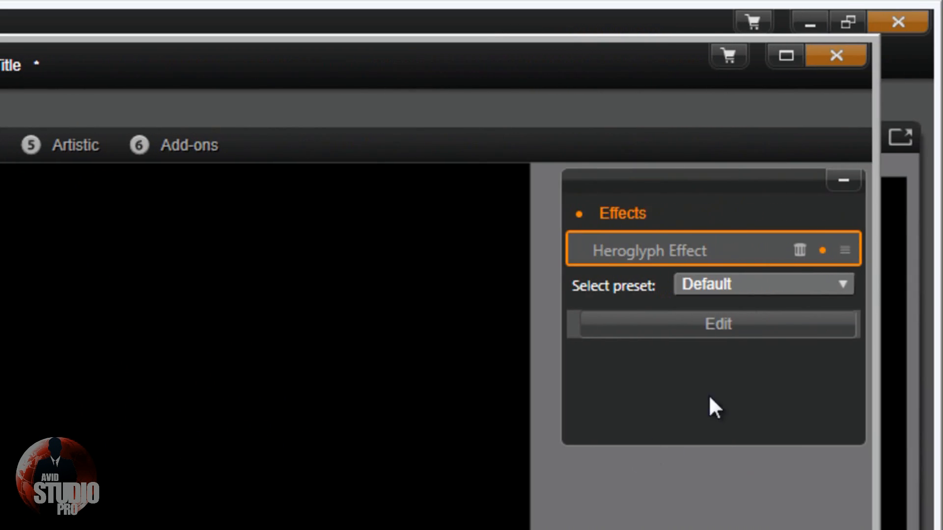
Step: Edit the Heroglyph Effect with the Route wizard and load Texas Roads.jpg as the map background
left_click(709, 324)
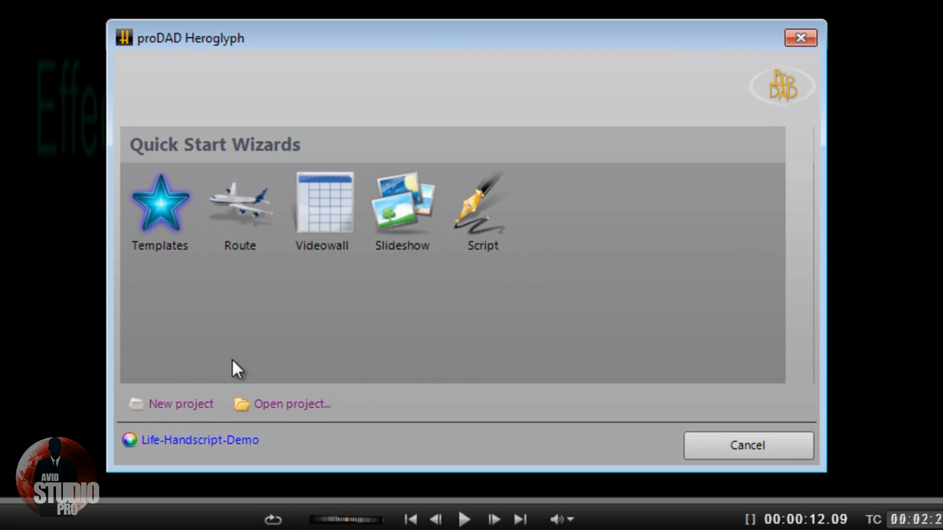
left_click(240, 207)
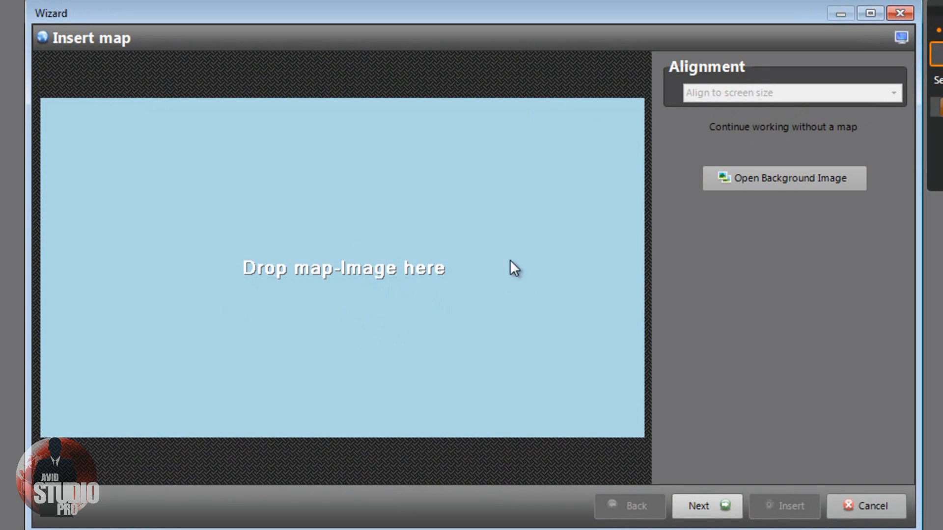
left_click(765, 179)
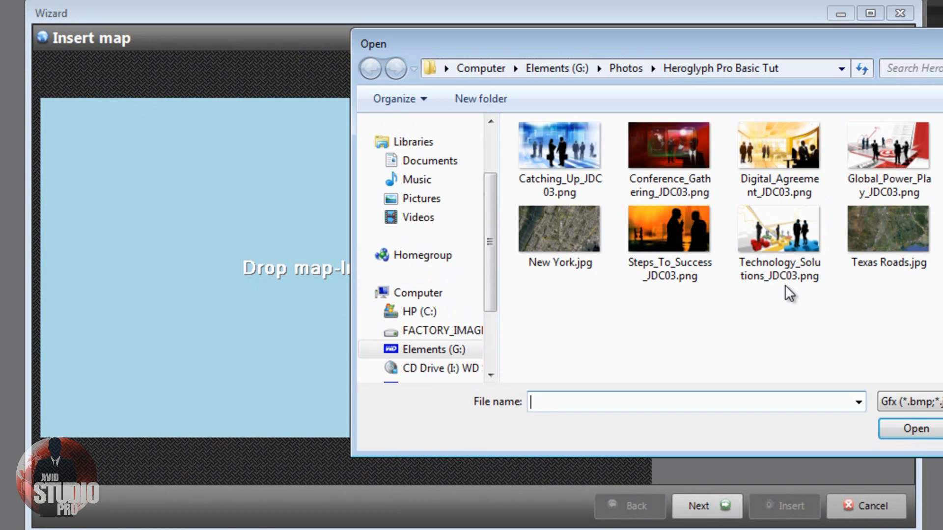
left_click(883, 241)
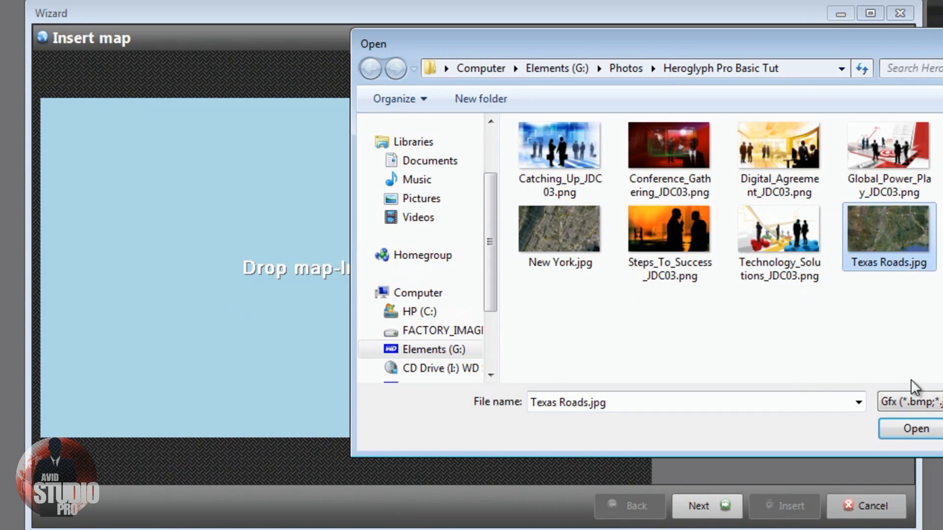
left_click(915, 428)
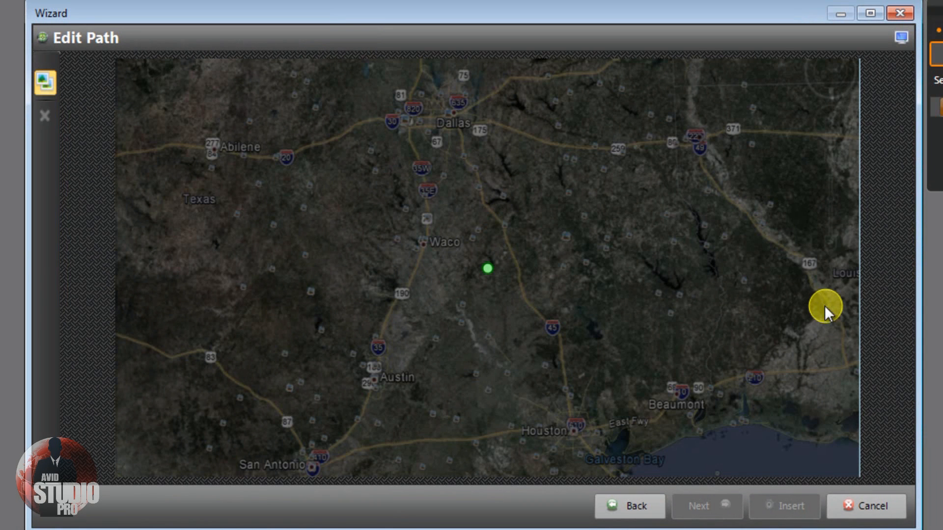
Step: Trace a route along the highway from San Antonio past Austin and Waco to just west of Dallas, and give it the glossy blue path style
left_click(429, 176)
mouse_move(310, 466)
left_mouse_down()
mouse_move(352, 435)
mouse_move(379, 333)
mouse_move(425, 249)
mouse_move(430, 213)
mouse_move(410, 119)
left_mouse_up()
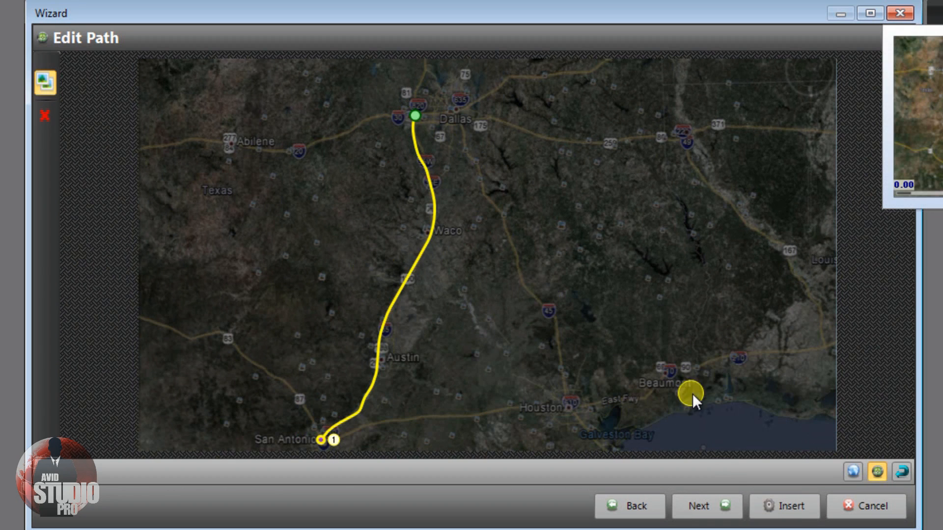
left_click(709, 511)
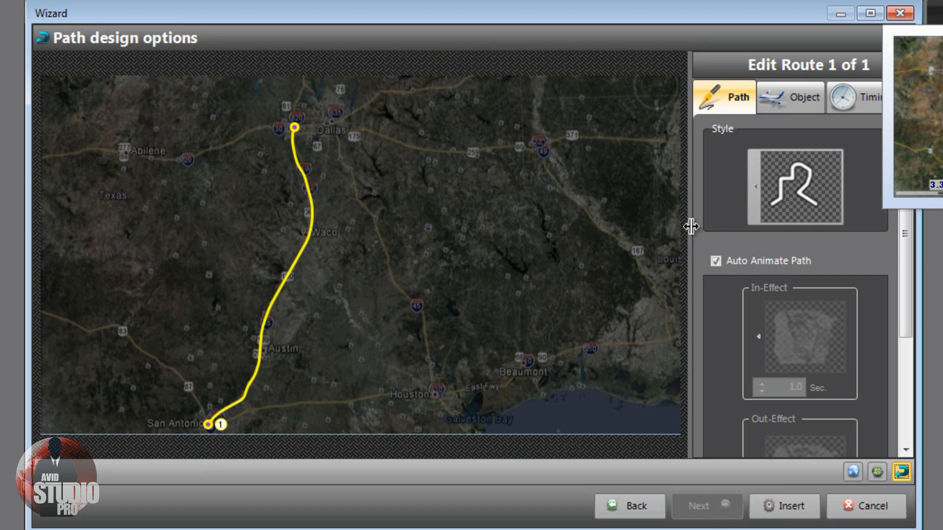
left_click(756, 186)
left_click(559, 209)
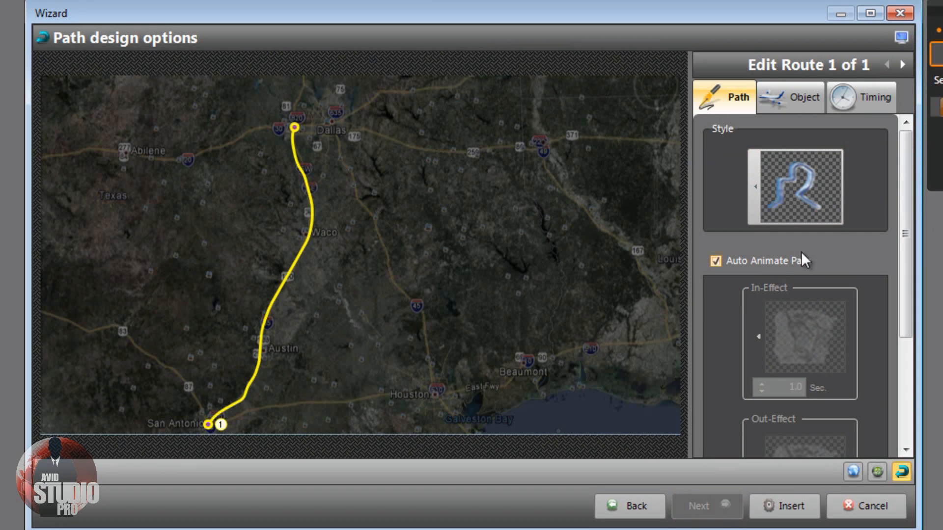
Step: Turn off Auto Animate Path to look at the path's In-Effect and Out-Effect options, and turn it back on
left_click_drag(906, 235, 902, 316)
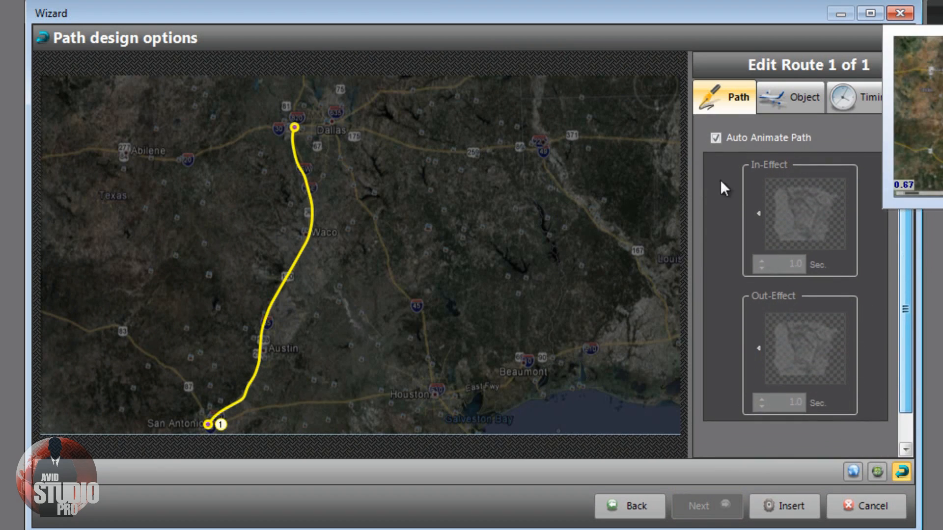
left_click(716, 137)
left_click(759, 211)
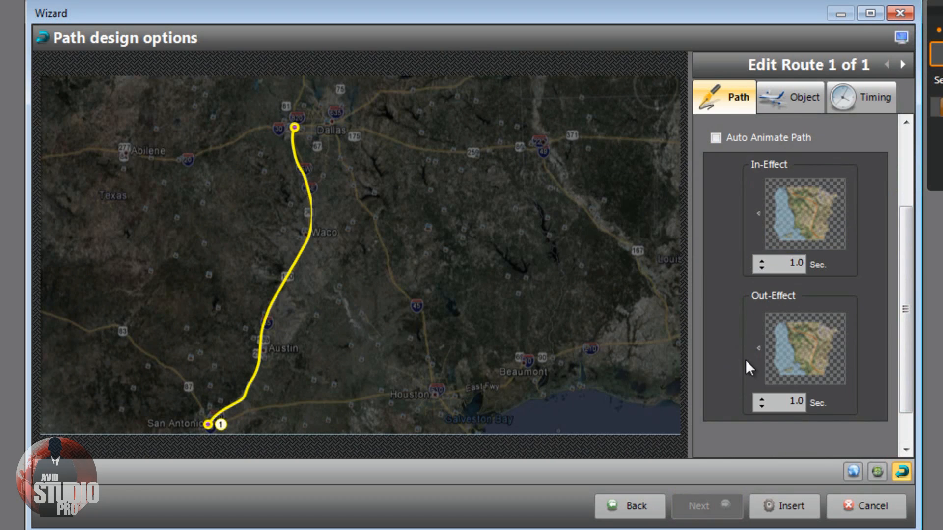
left_click(754, 349)
left_click_drag(910, 230, 897, 142)
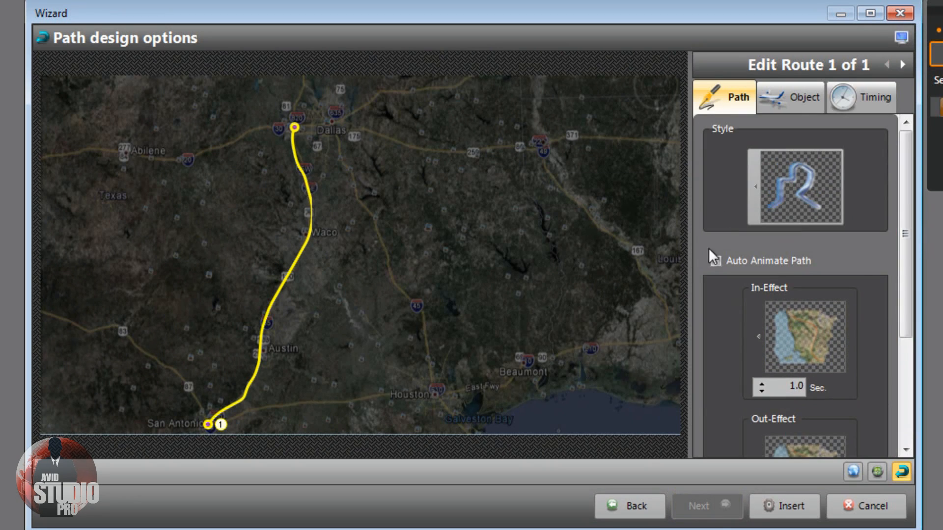
left_click(716, 261)
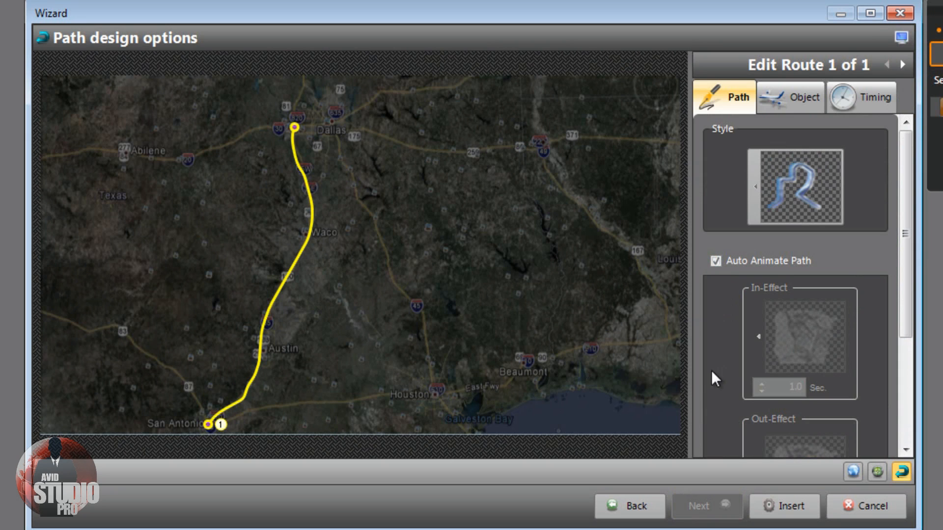
Step: Choose the yellow car from the Mobile presets as the route's travel object
left_click(789, 98)
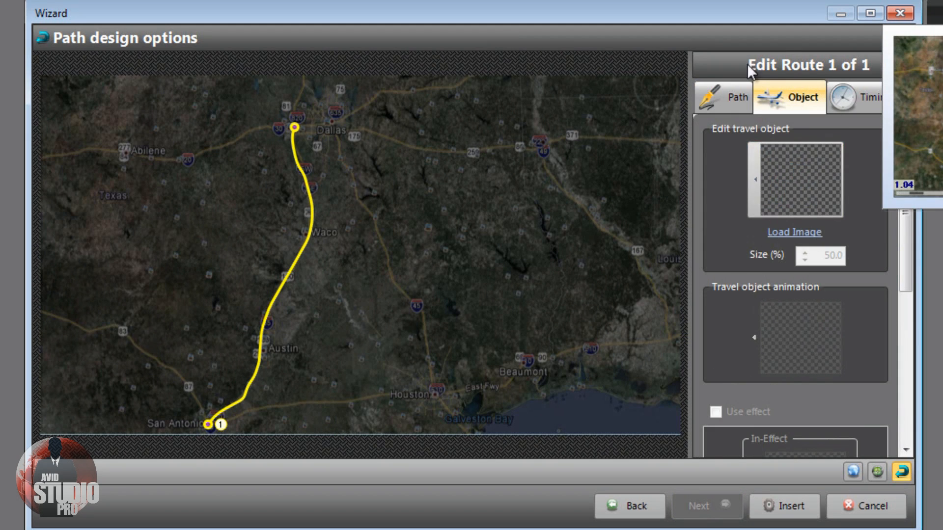
left_click(754, 183)
left_click(728, 158)
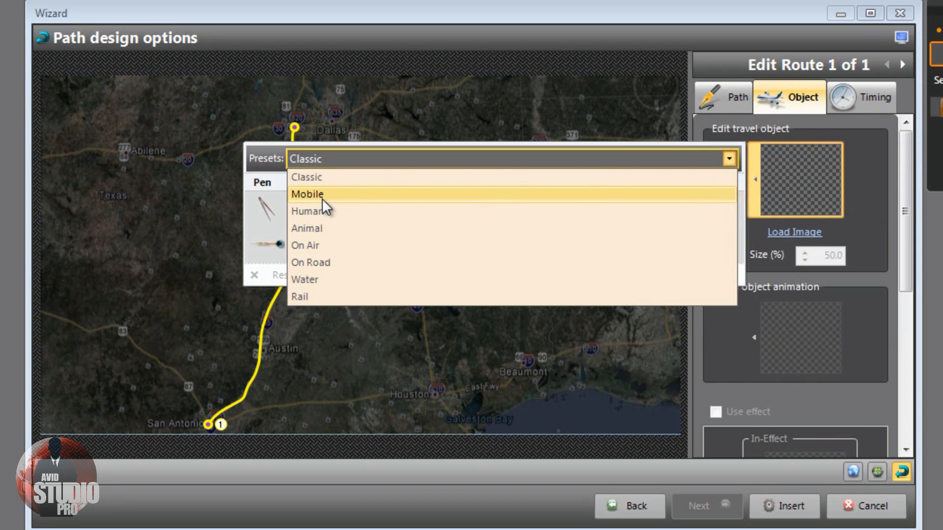
left_click(322, 198)
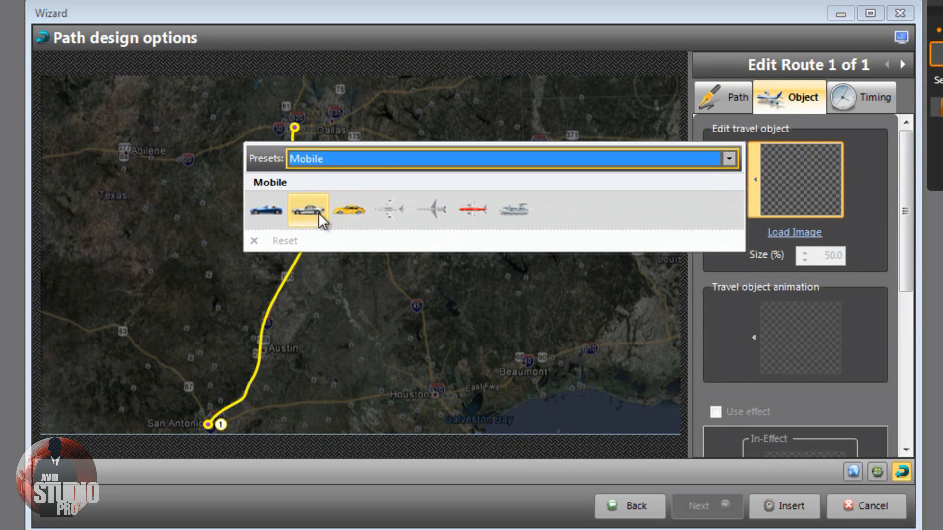
mouse_move(275, 206)
left_click(341, 207)
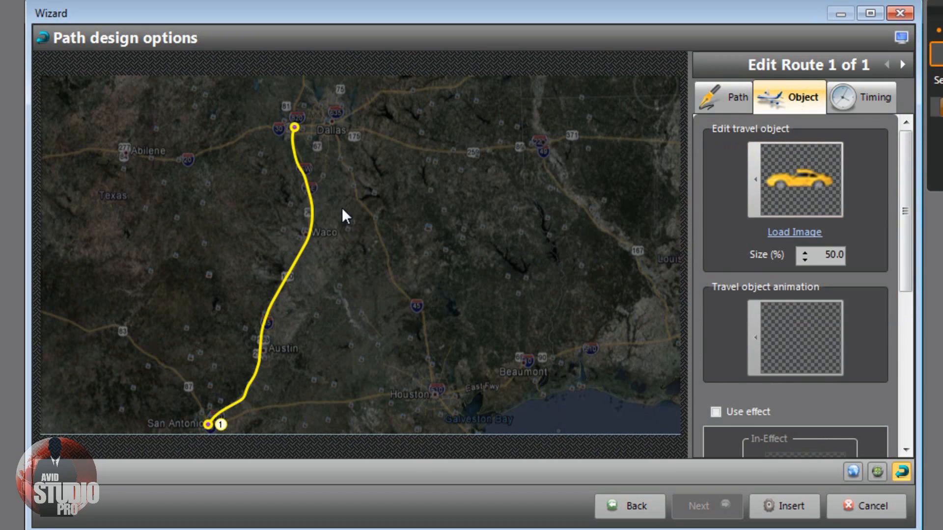
Step: Preview the available text and car movement presets for the travel object animation without applying one
left_click_drag(899, 237, 900, 284)
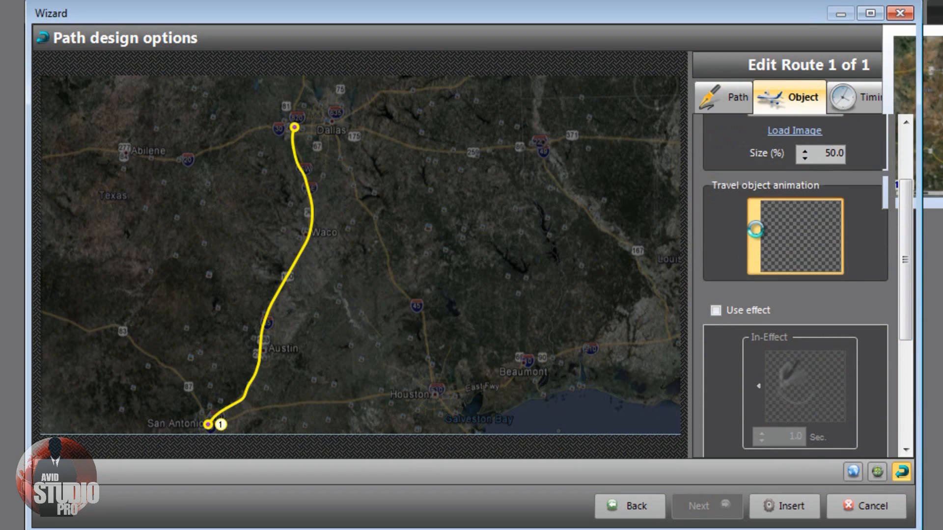
left_click(752, 241)
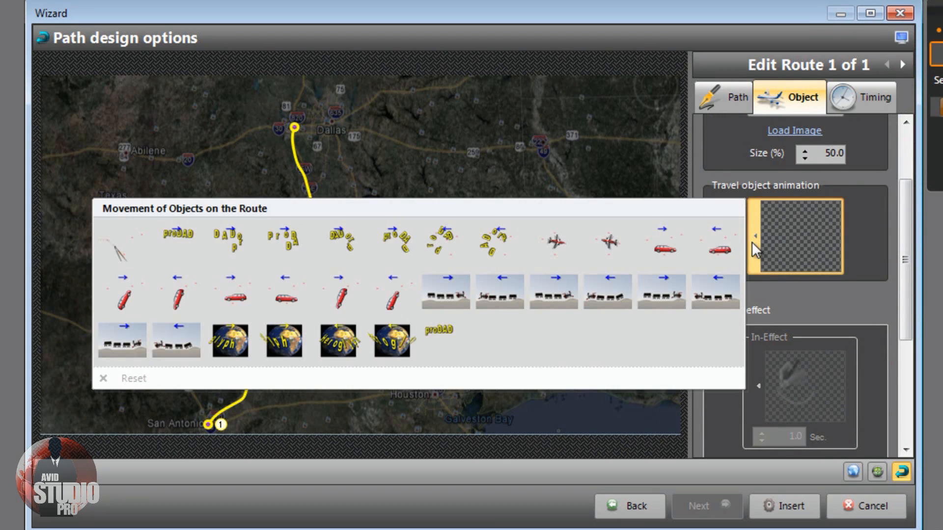
mouse_move(184, 237)
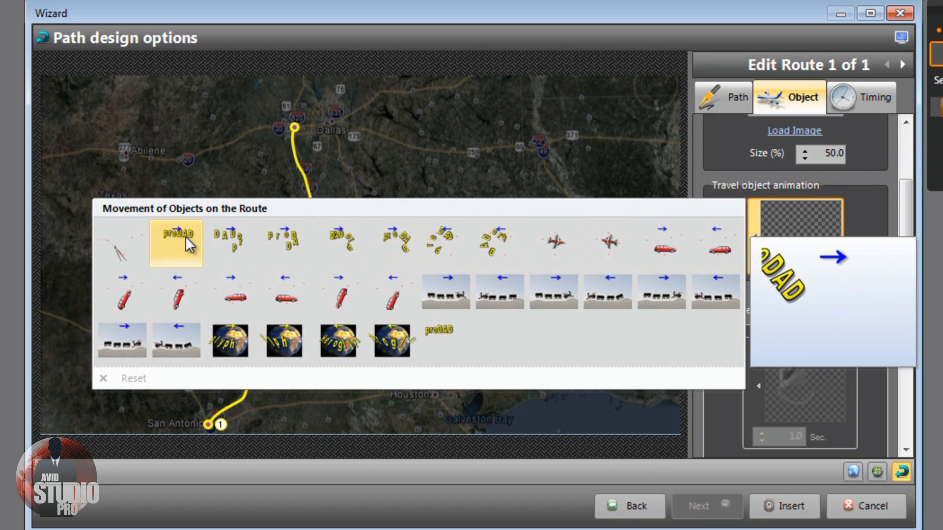
mouse_move(187, 303)
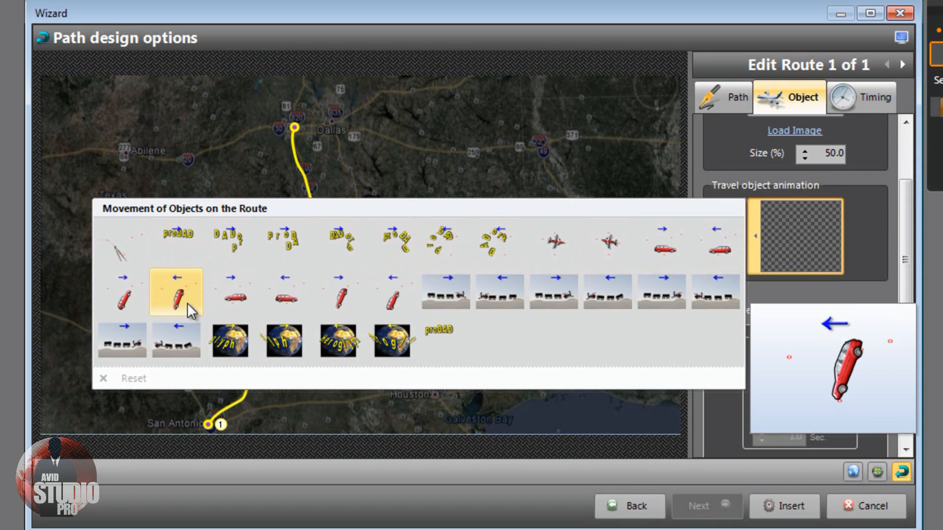
mouse_move(290, 294)
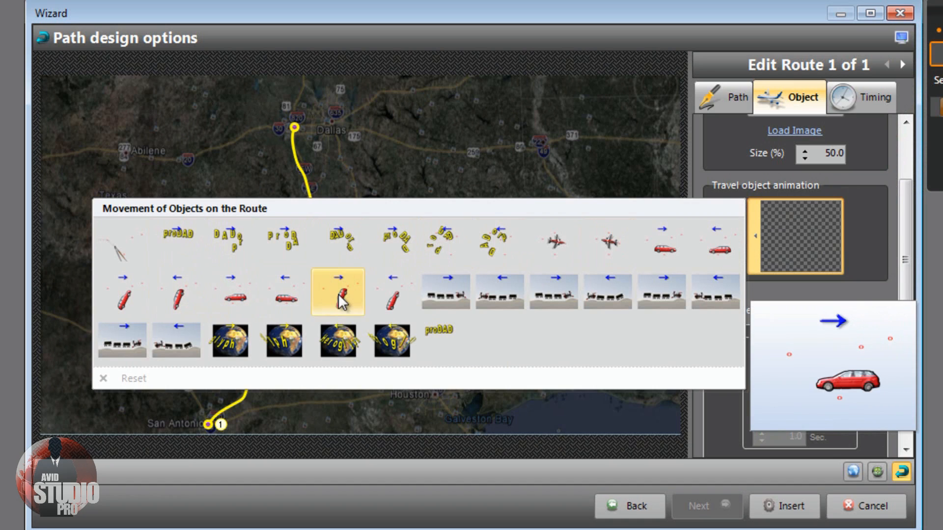
mouse_move(401, 299)
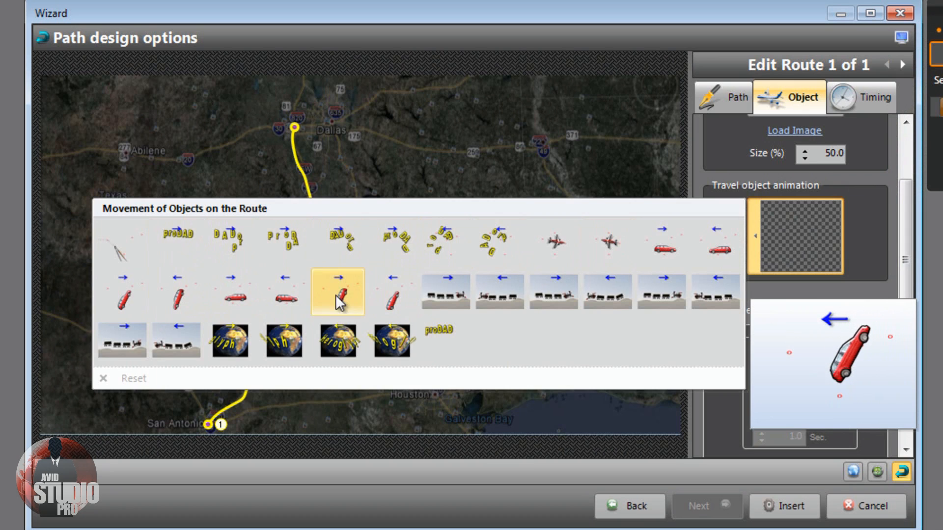
mouse_move(256, 288)
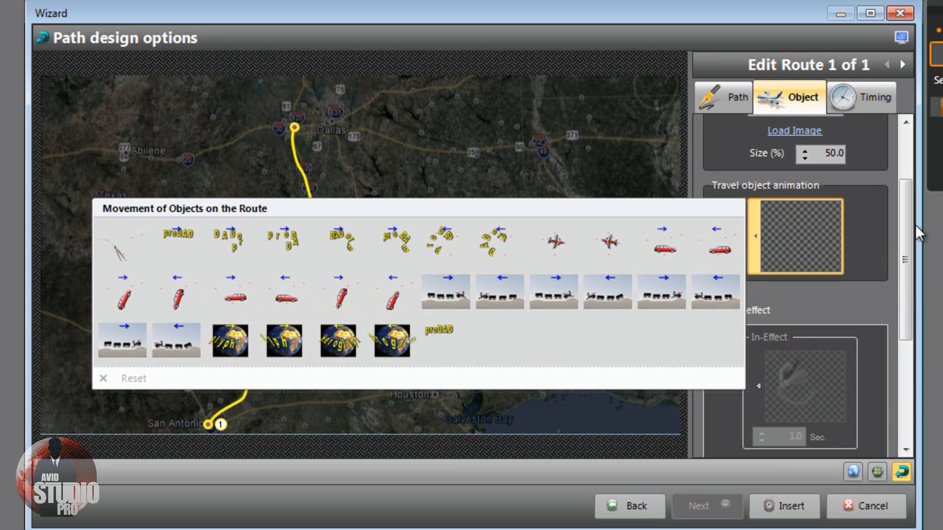
left_click(900, 226)
Step: Enable the in and out effects for the travel object
left_click_drag(903, 243, 902, 292)
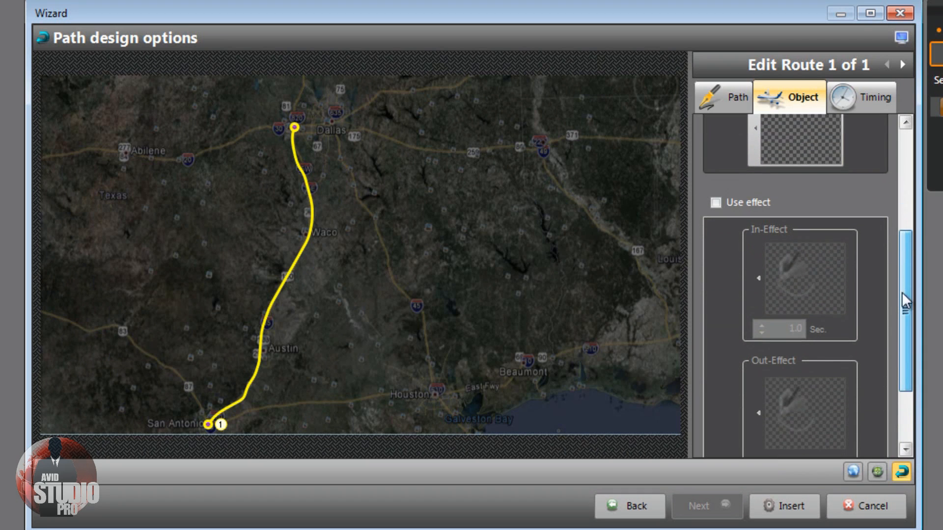
left_click(717, 204)
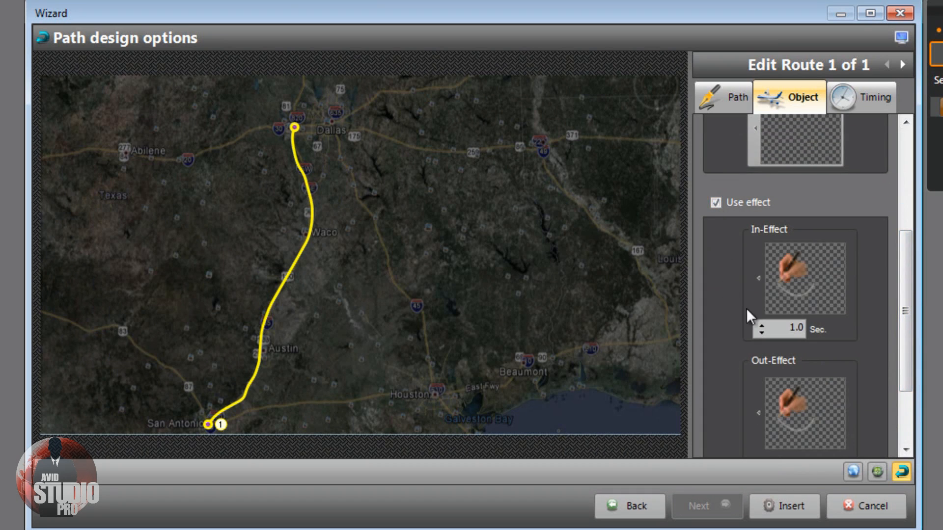
left_click_drag(898, 295, 905, 260)
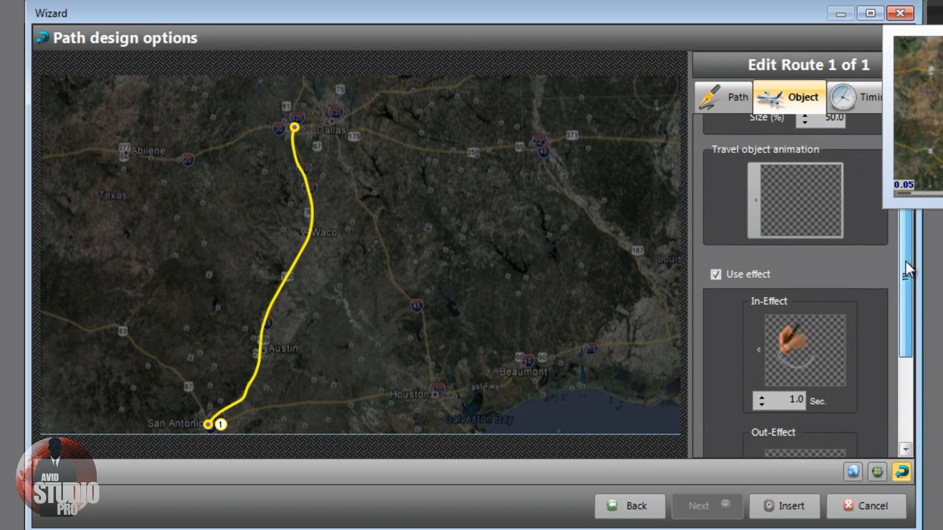
Step: Turn off the travel object's in and out effects, check the route timing settings, and insert the route into the title
left_click(713, 278)
left_click_drag(905, 305, 914, 201)
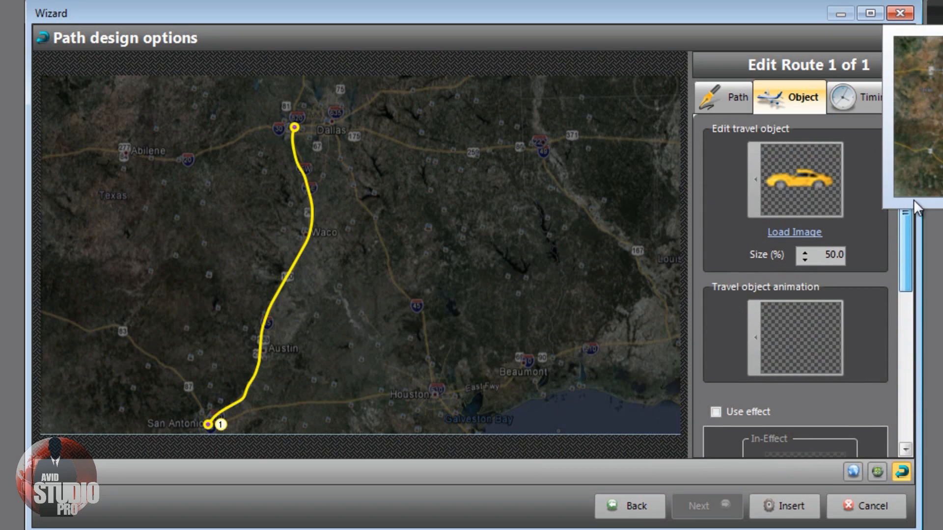
left_click(856, 106)
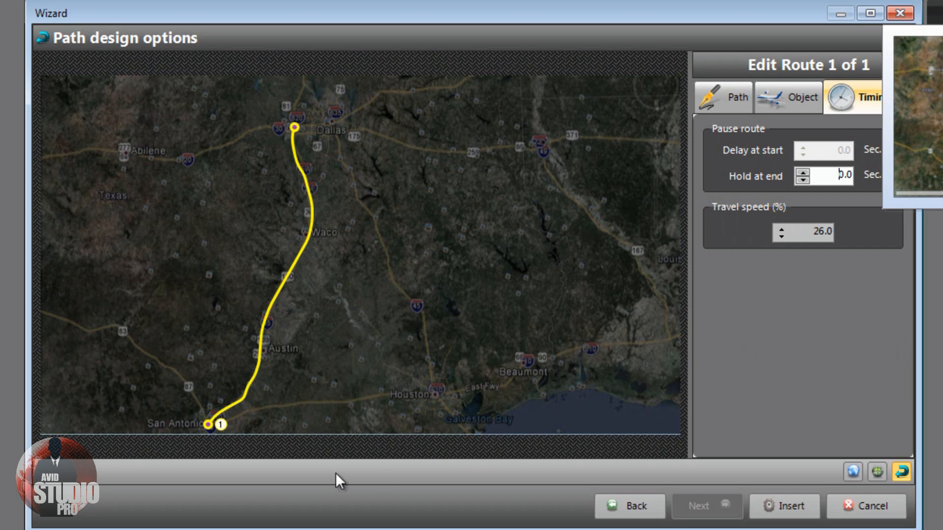
left_click(781, 505)
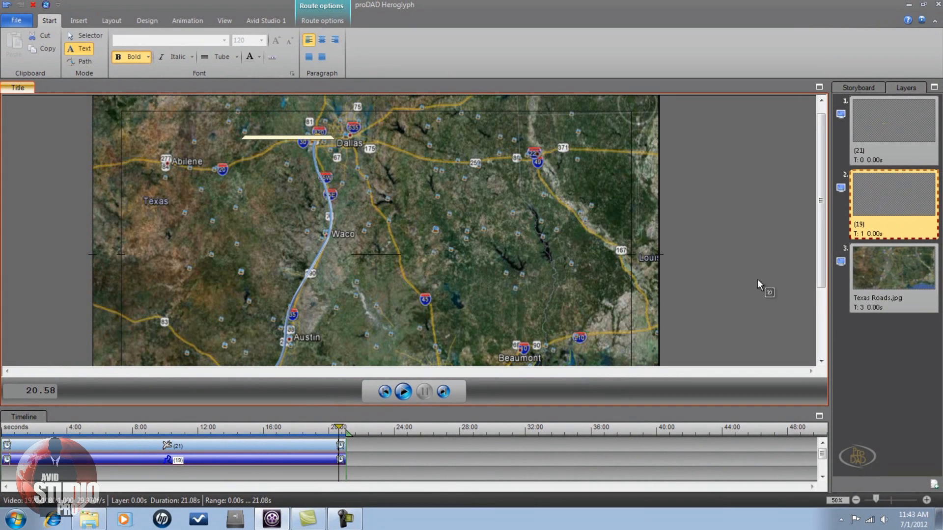
Step: Look through the title's layers: the two route layers and the Texas Roads.jpg map layer
left_click(869, 140)
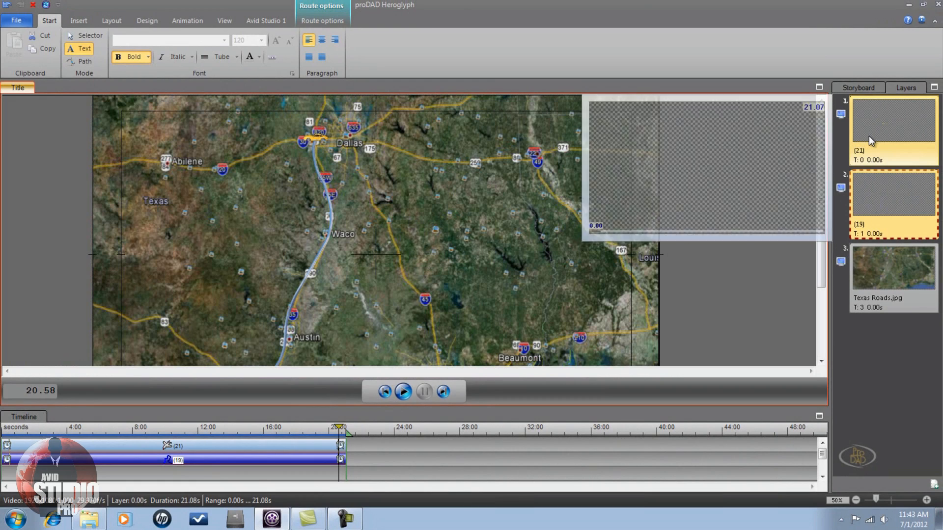
left_click(892, 197)
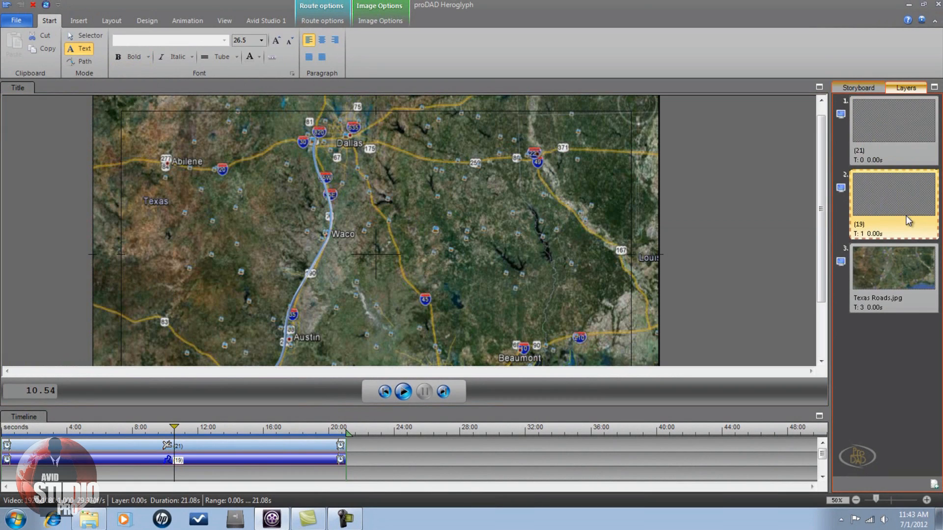
left_click(888, 265)
left_click(226, 456)
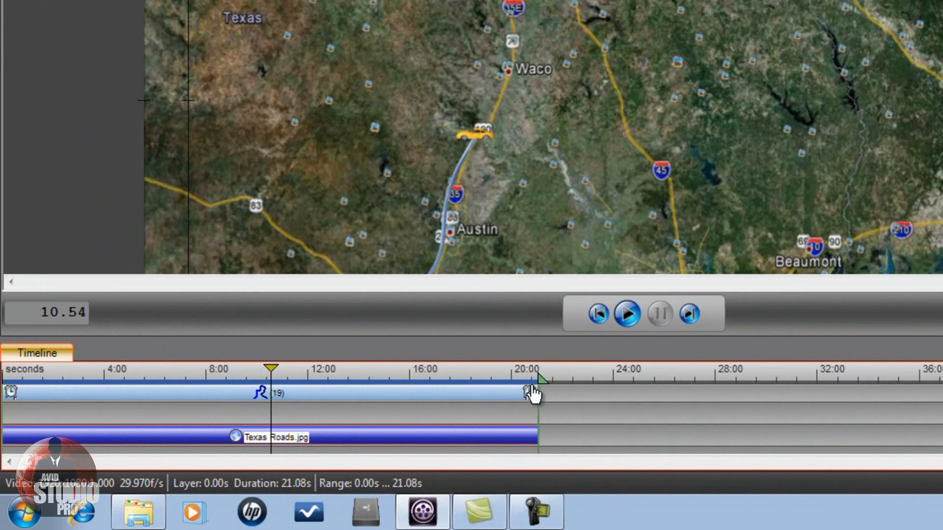
Step: Add a new text object at about 15.64 s on the empty timeline track between the route and the map
right_click(402, 411)
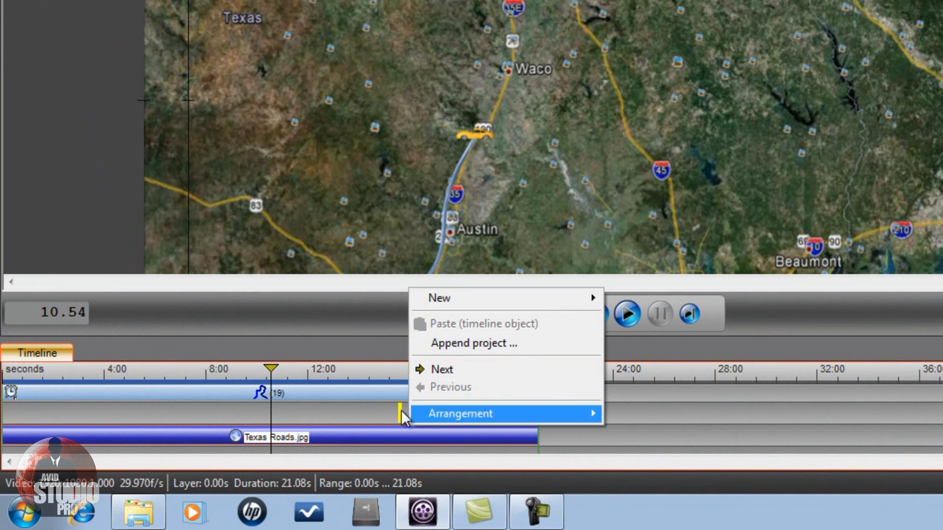
mouse_move(486, 303)
left_click(641, 296)
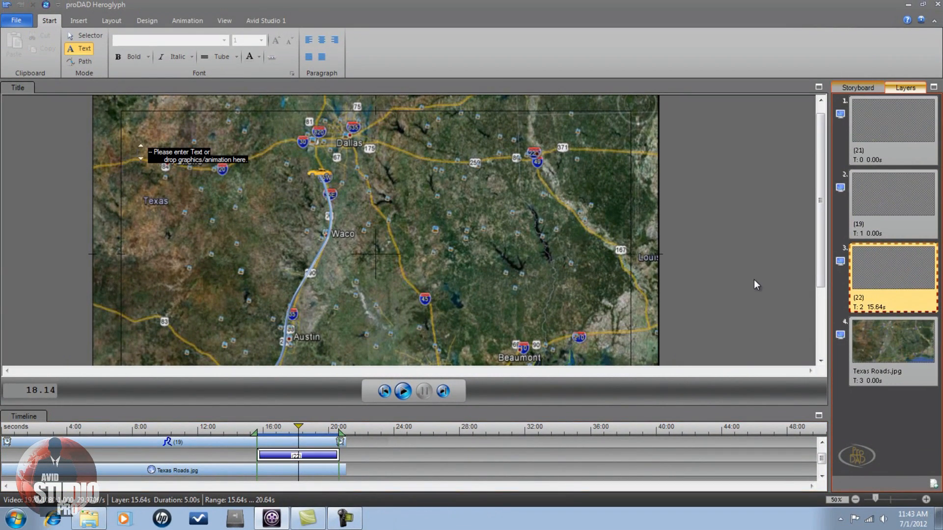
Step: Enter "Happy Trails" in the new text object and move it to the upper middle of the map, over Dallas
left_click(169, 161)
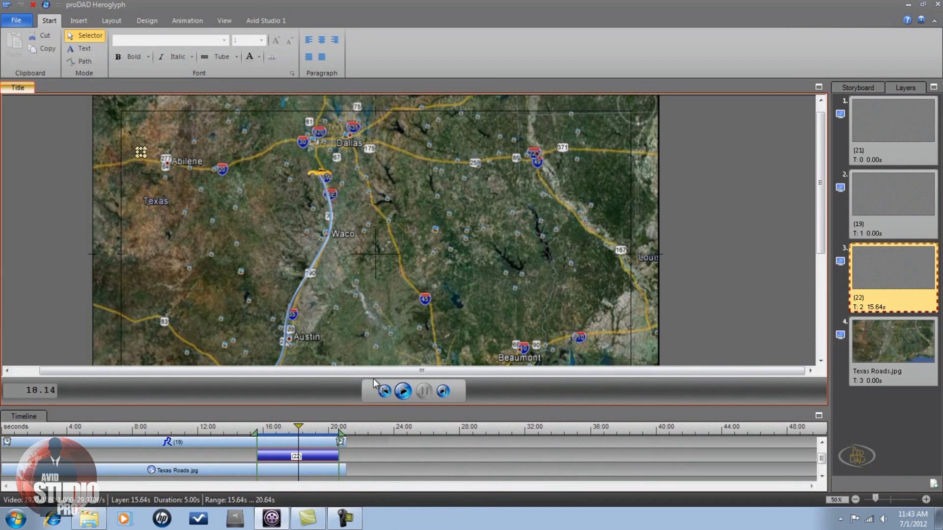
key("Delete")
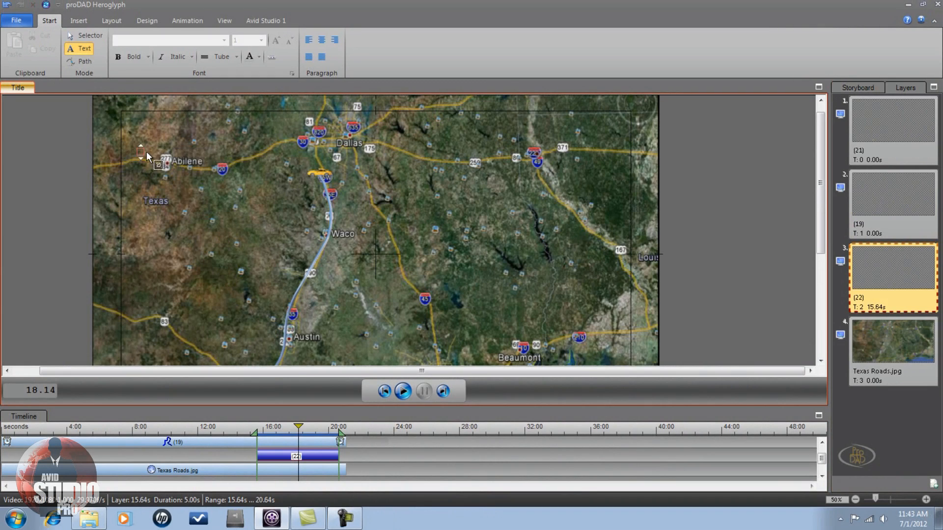
key("ctrl+z")
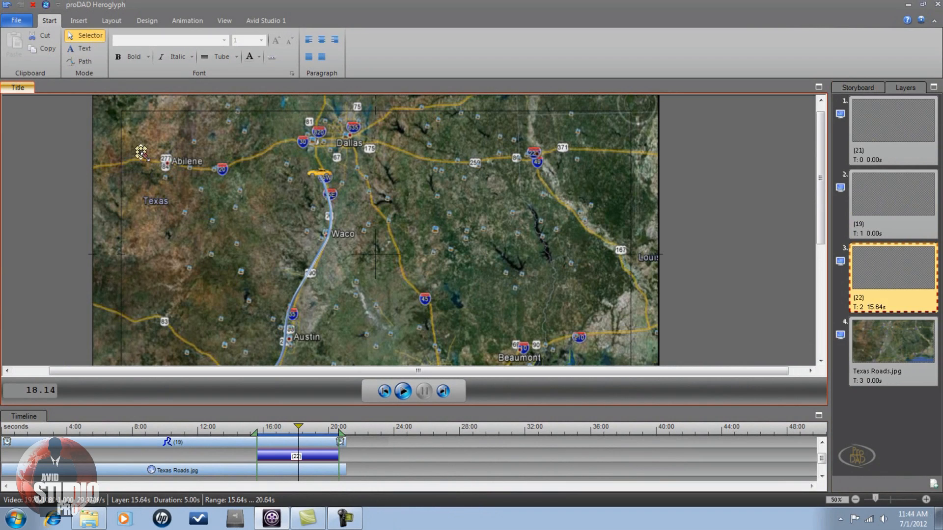
type("a")
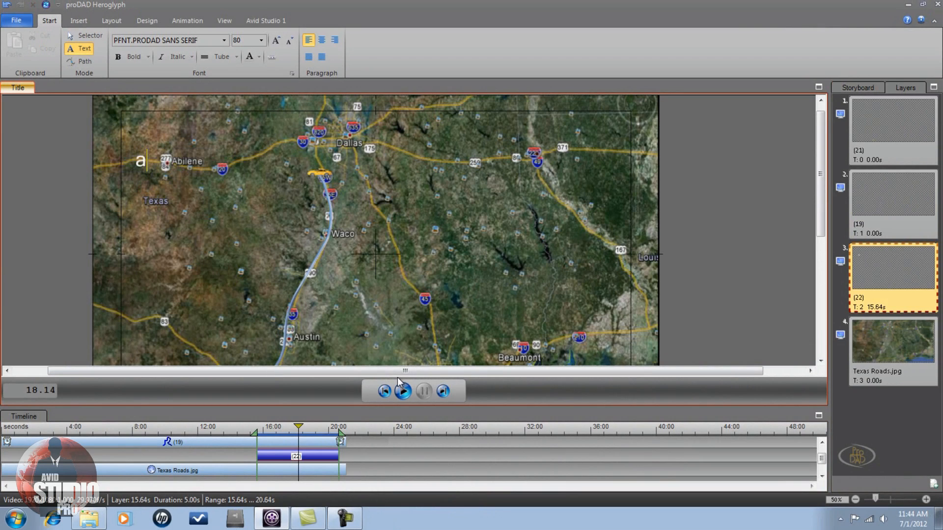
key("Left")
type("Happ")
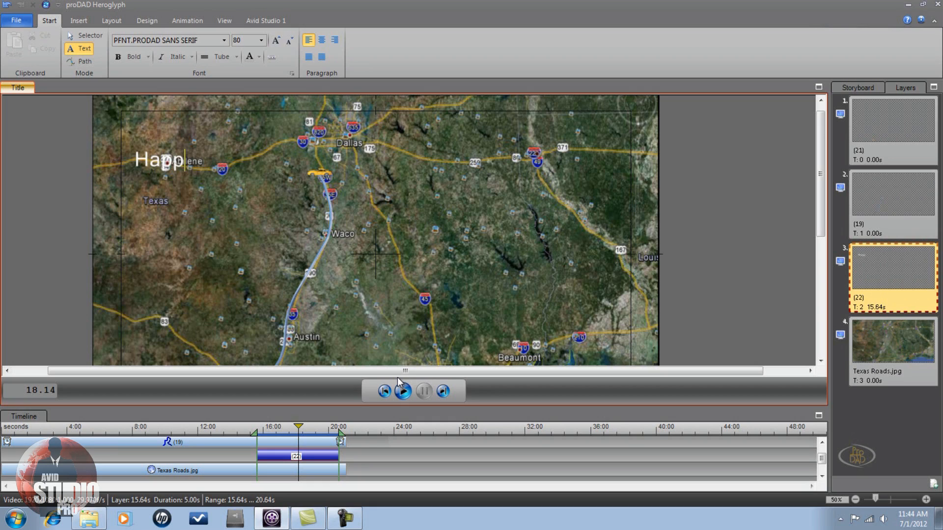
type("y Trails")
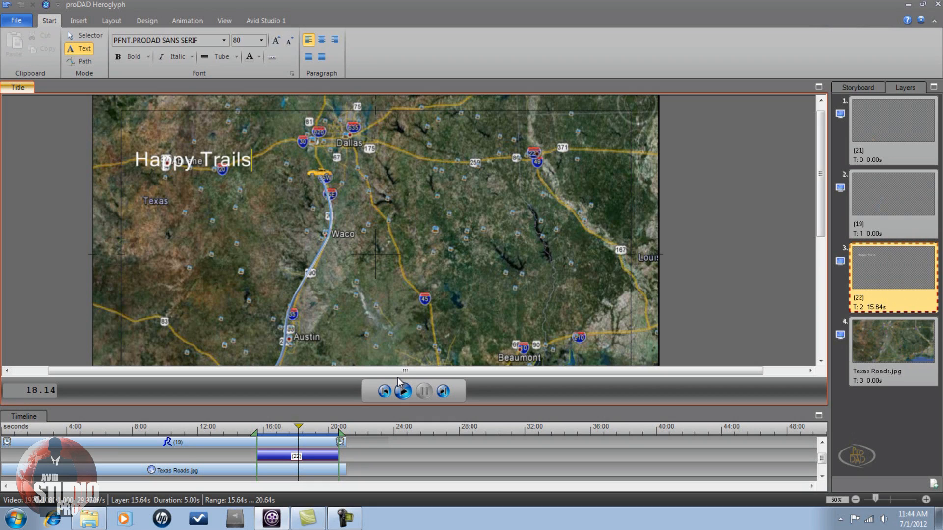
key("Escape")
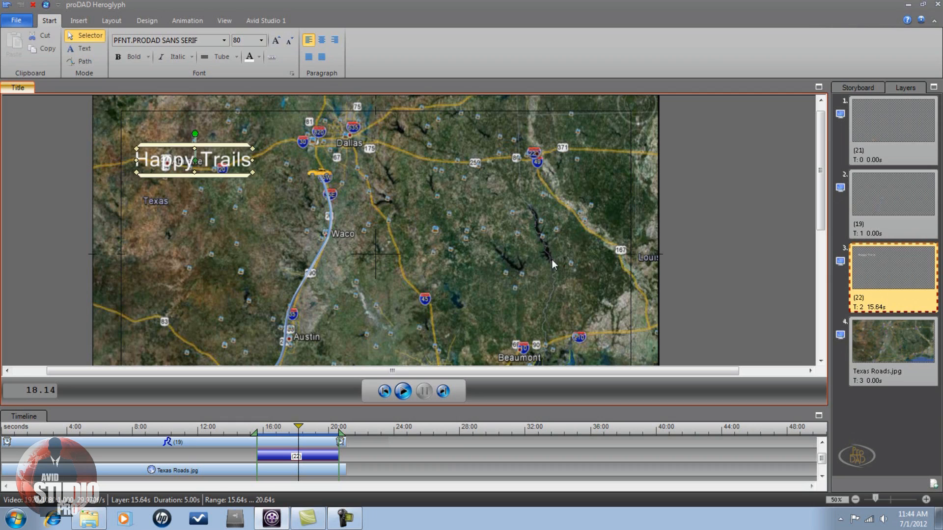
left_click_drag(198, 143, 380, 120)
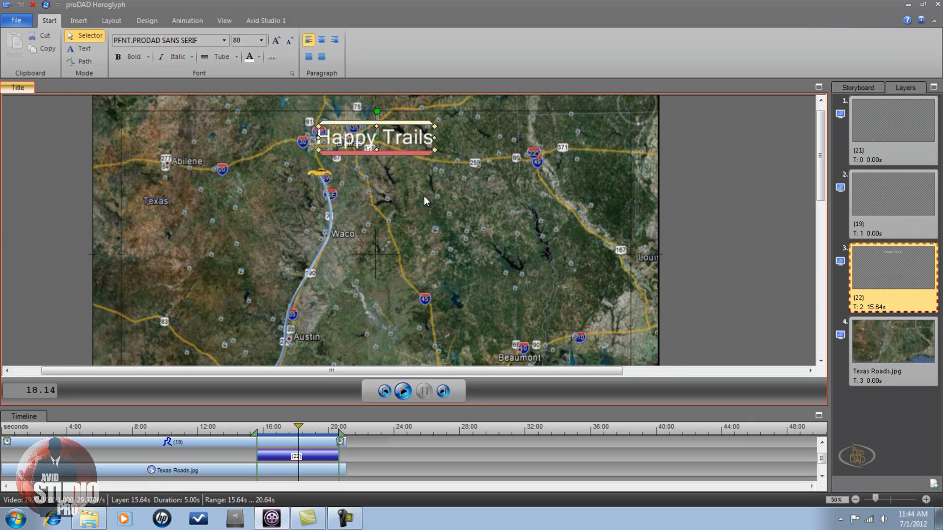
left_click(700, 293)
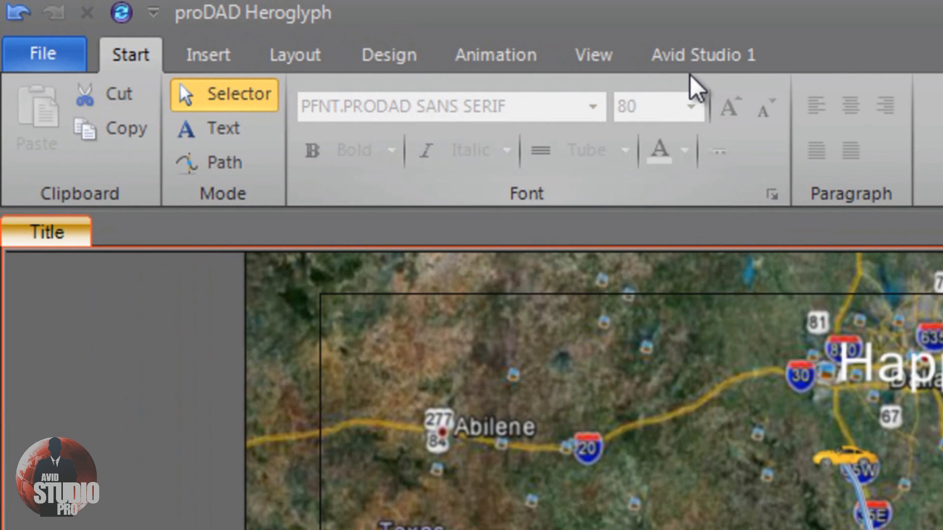
Step: Apply the title to the BlankTitle clip and preview the route animation before accepting the effect
left_click(691, 52)
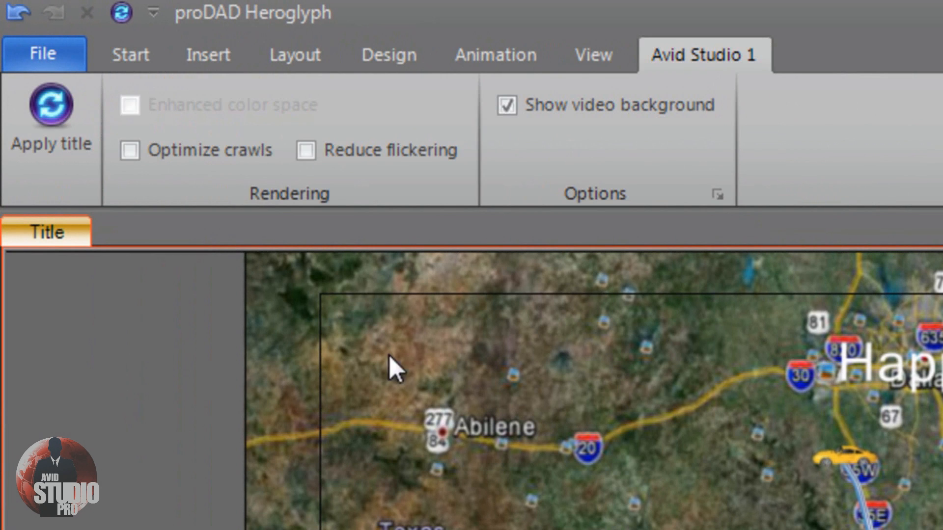
left_click(43, 125)
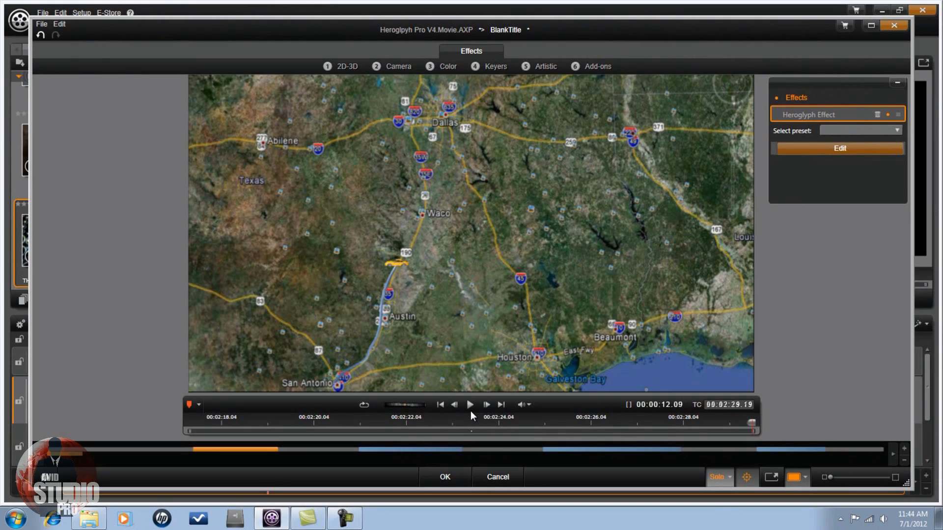
left_click(470, 407)
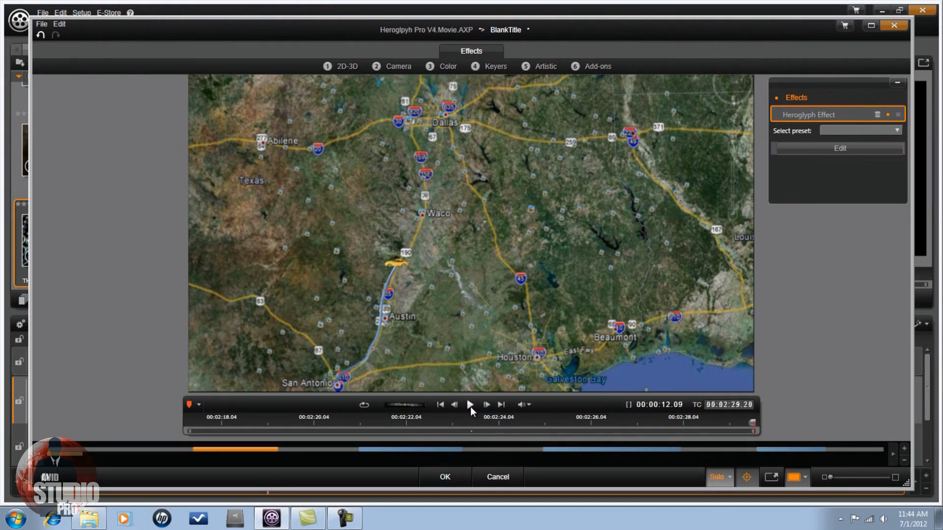
left_click(468, 405)
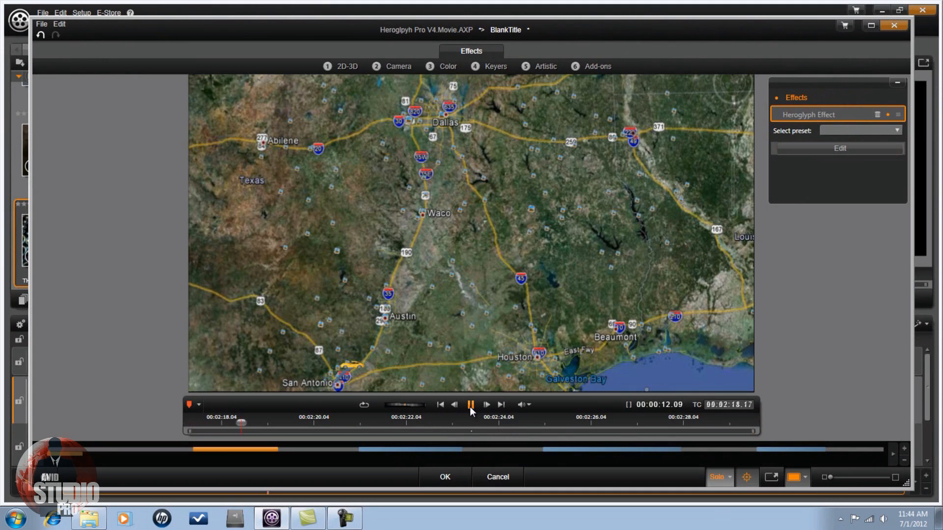
left_click(445, 477)
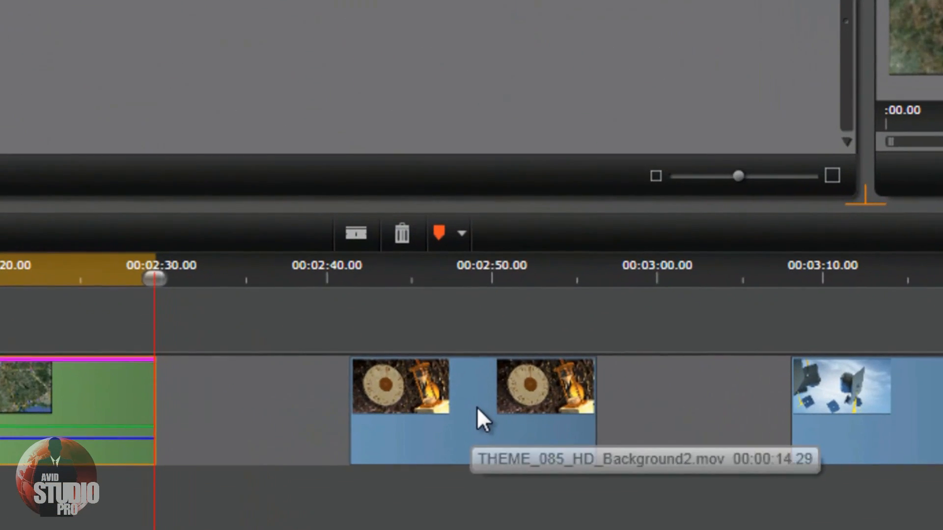
Step: Add the proDAD Heroglyph effect to the THEME_085_HD_Background2.mov clip and open its template wizard for editing
right_click(438, 399)
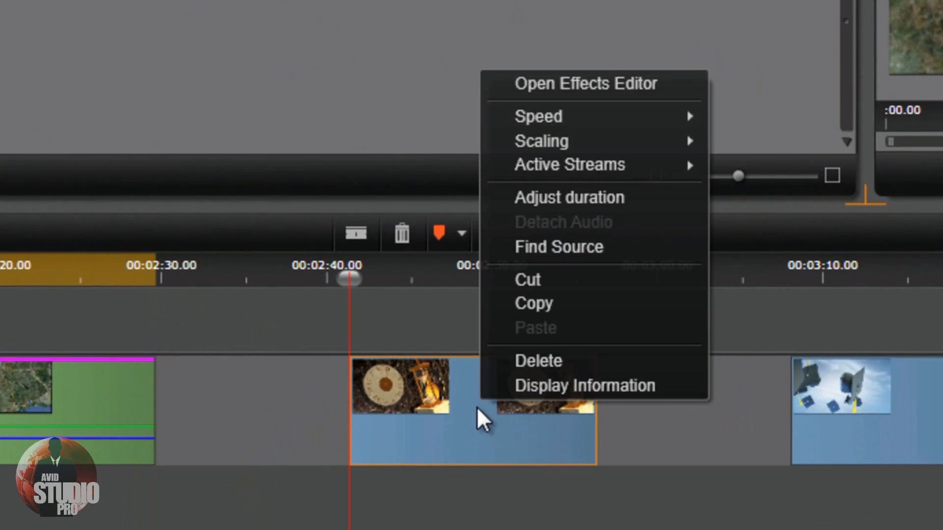
left_click(602, 86)
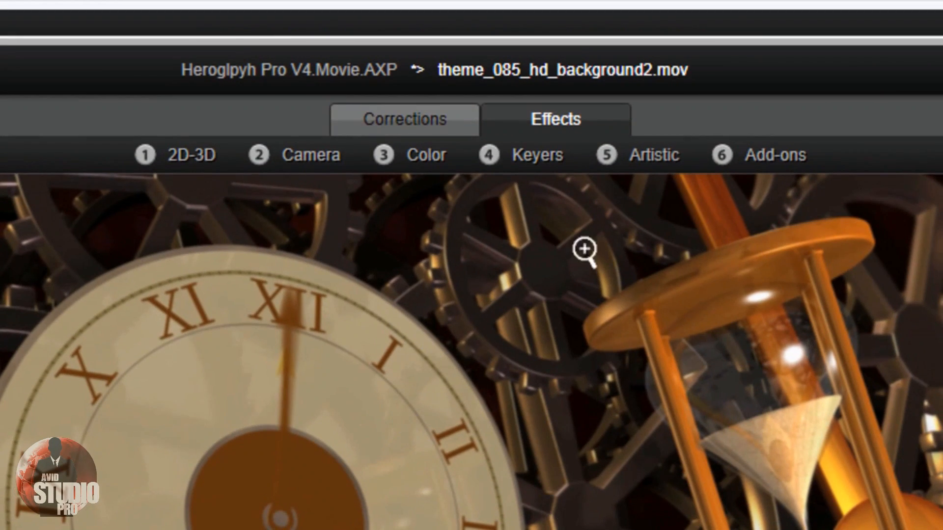
left_click(770, 162)
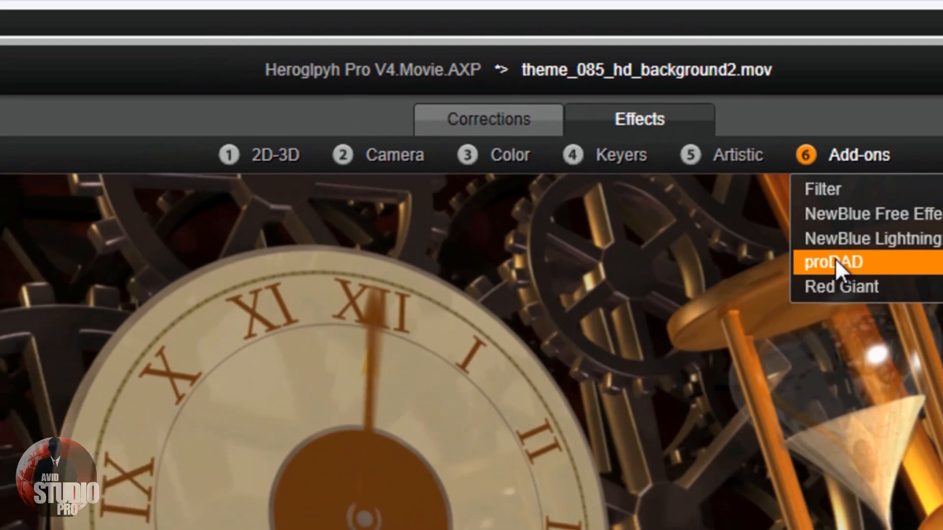
left_click(759, 261)
left_click(221, 228)
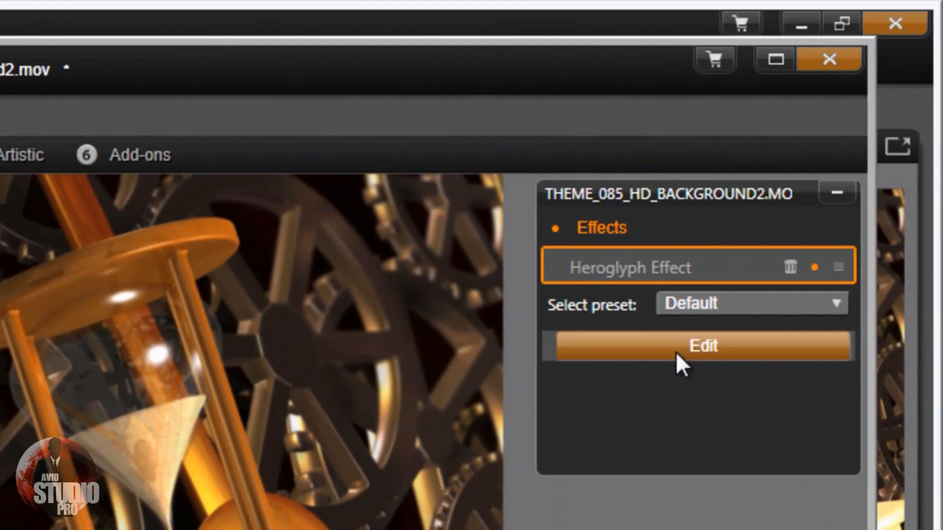
left_click(900, 357)
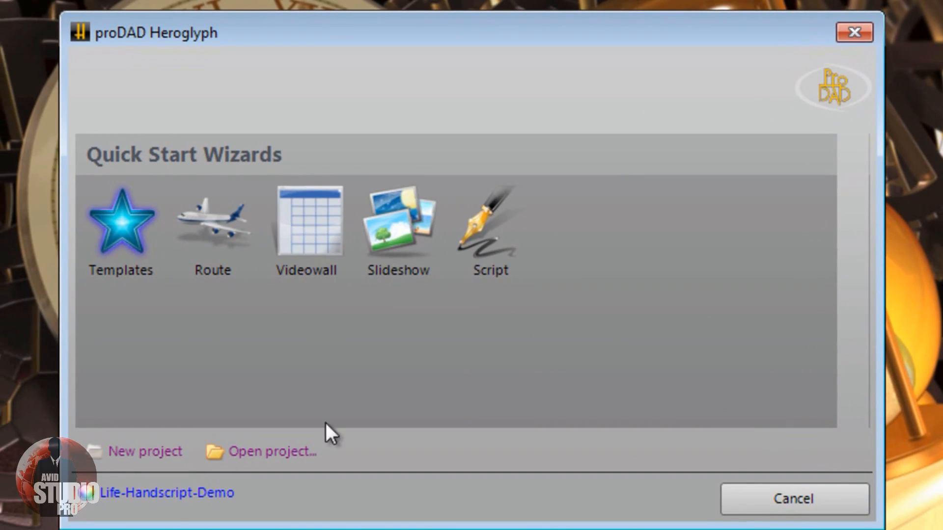
left_click(126, 220)
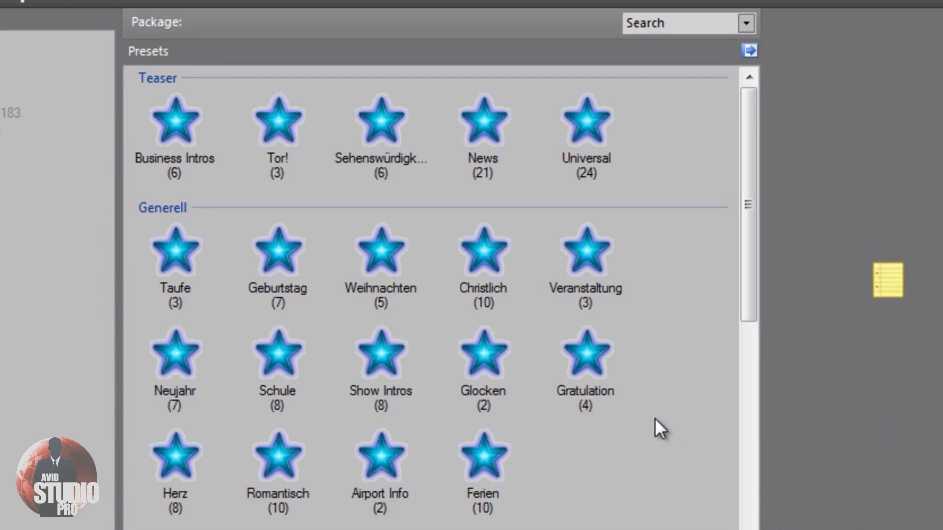
Step: Browse the template previews in the Business Intros, Tor!, Weihnachten and Gratulation preset groups
left_click(195, 148)
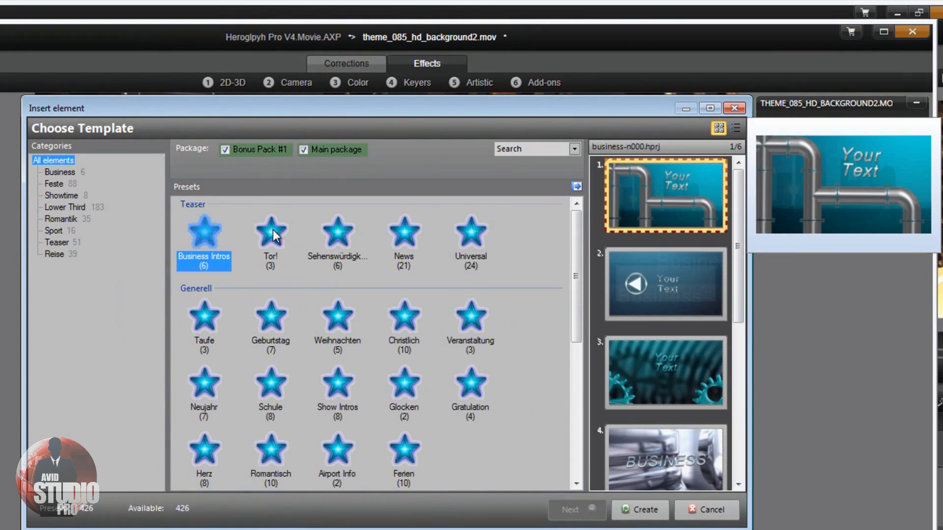
left_click(273, 232)
left_click(339, 317)
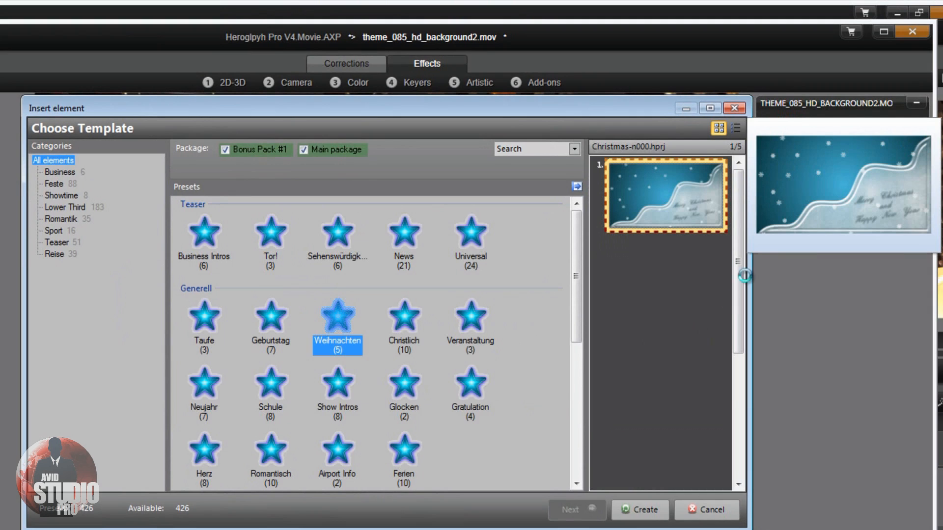
left_click_drag(739, 245, 746, 322)
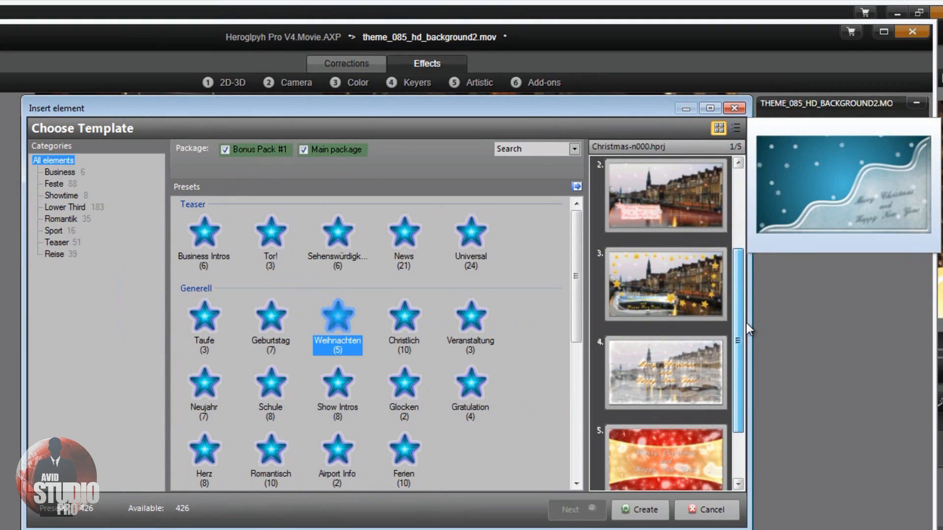
left_click(481, 385)
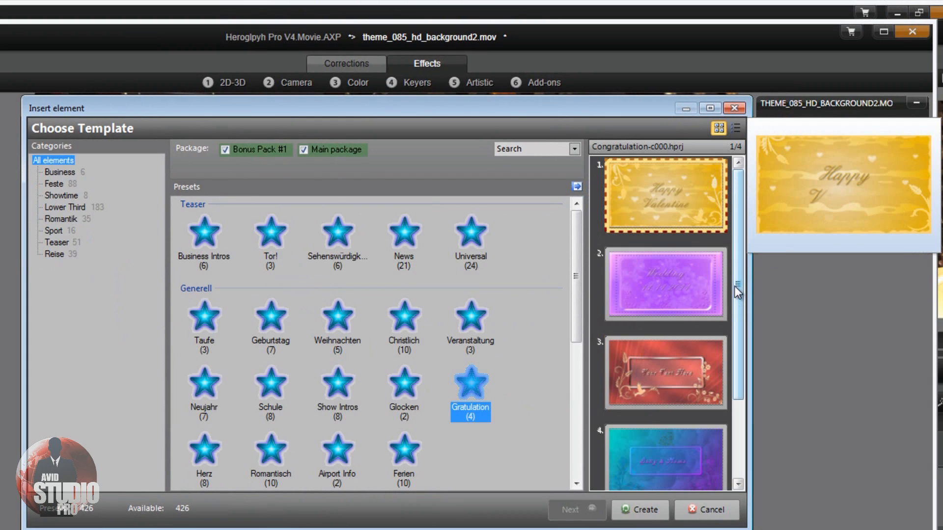
Step: Create a title from the second Tor! template, SportGoal-c010, with the white and blue soccer ball
left_click(272, 236)
left_click(690, 290)
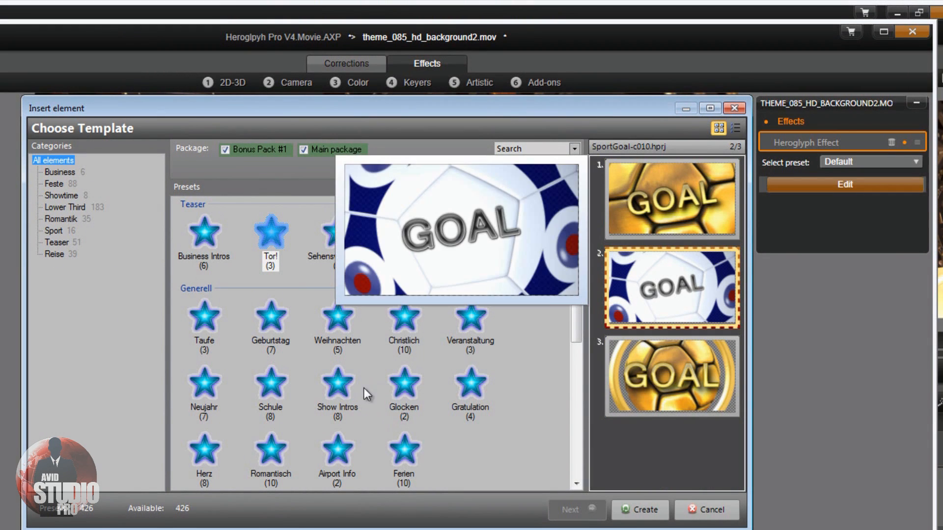
left_click(644, 511)
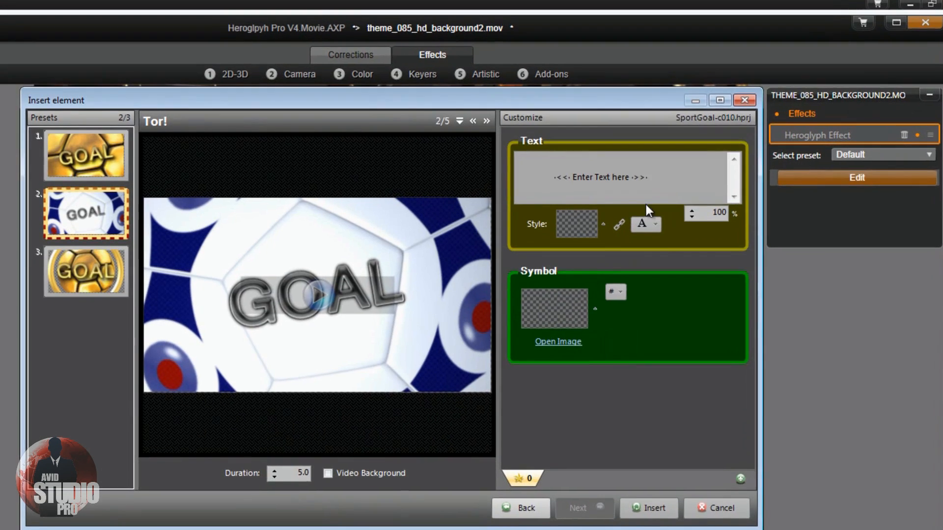
Step: Enter "Happy Day!" as the text of the SportGoal-c010 template title
left_click(624, 194)
type("Ha")
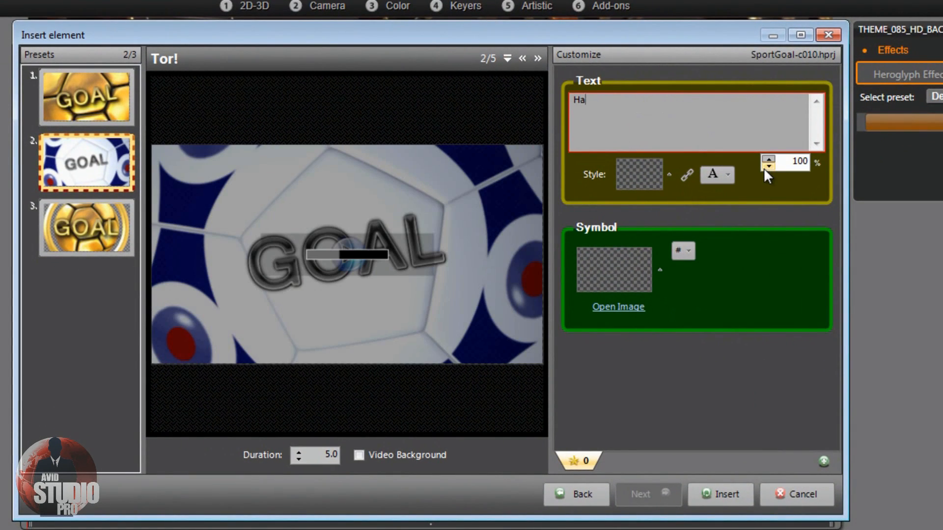
type("ppy Day!")
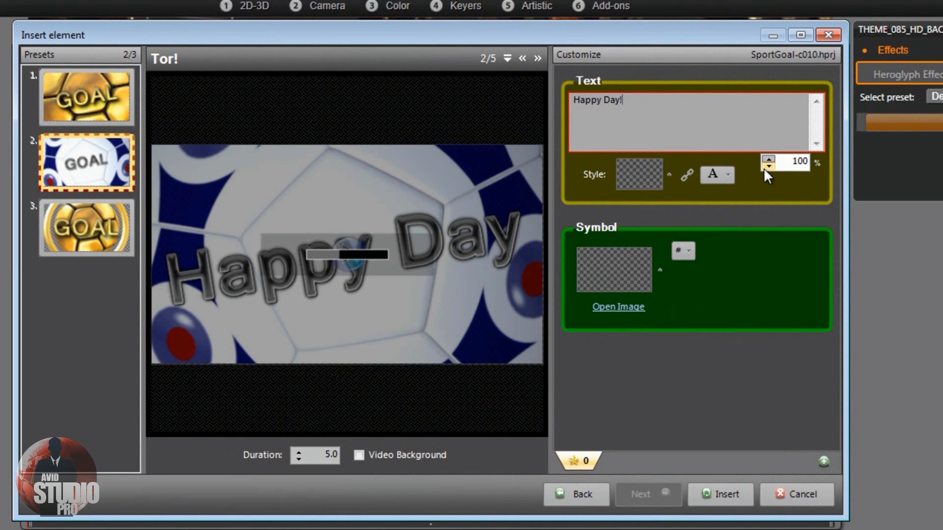
Step: Apply a dark copper preset style to the title text and set its colour to standard red
left_click(638, 175)
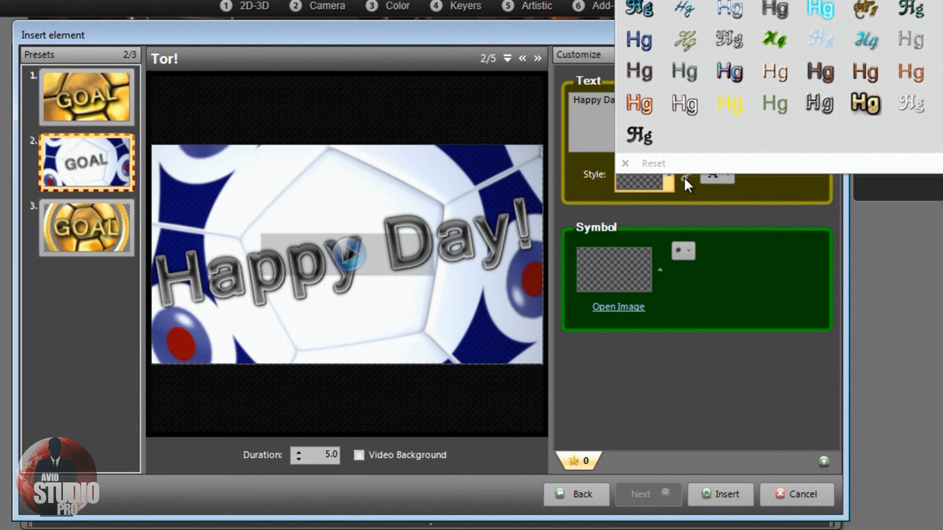
left_click(823, 72)
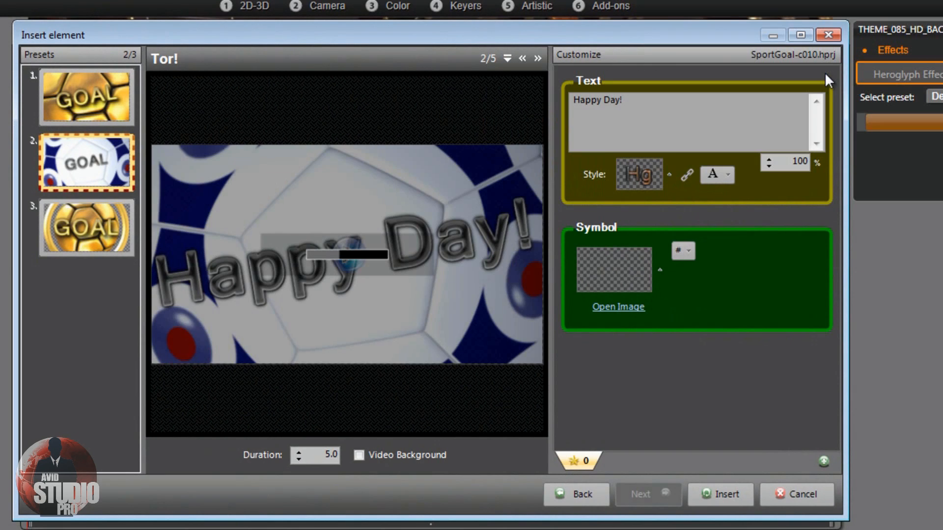
left_click(731, 171)
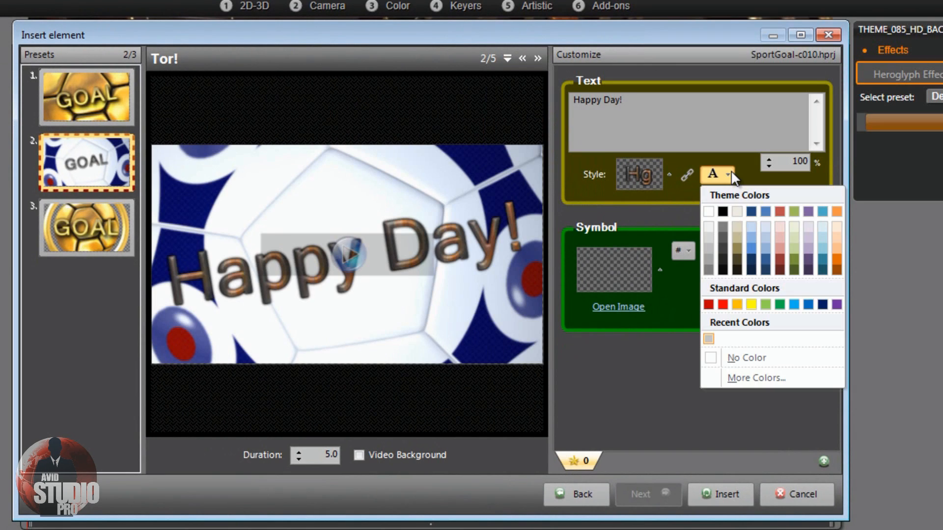
left_click(724, 302)
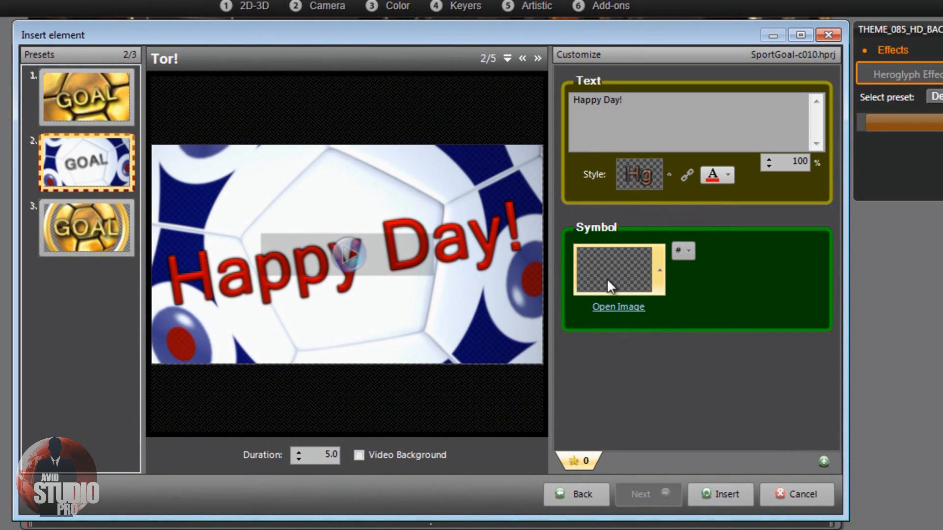
Step: Look through the ball symbols, keep the template's own ball, and insert the customized title
left_click(661, 272)
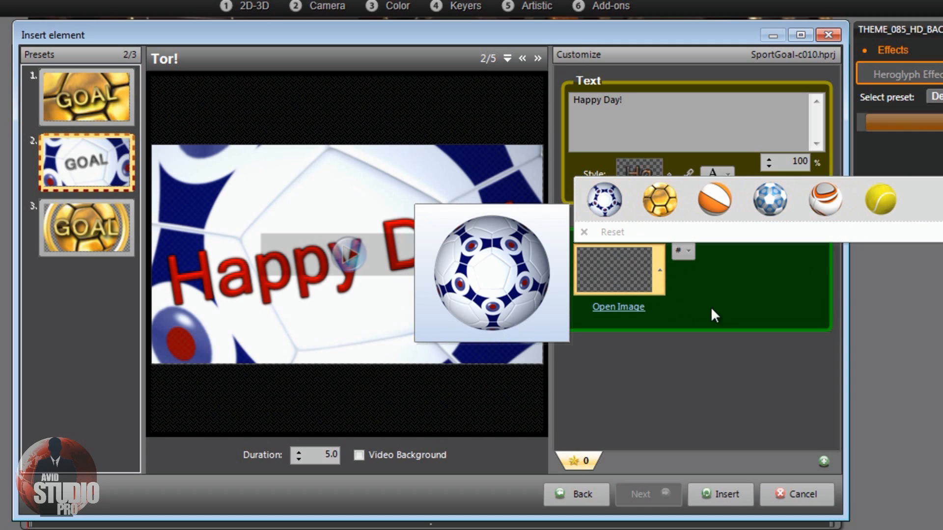
left_click(732, 299)
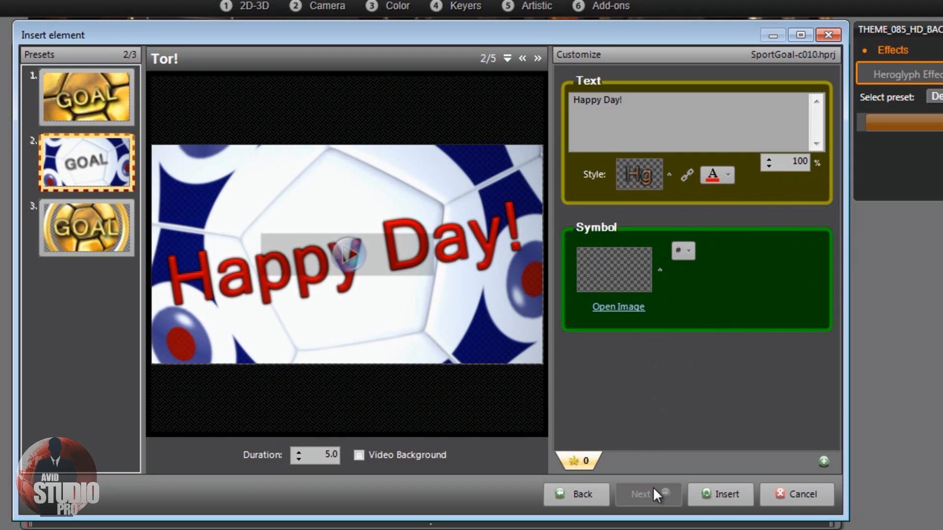
left_click(720, 493)
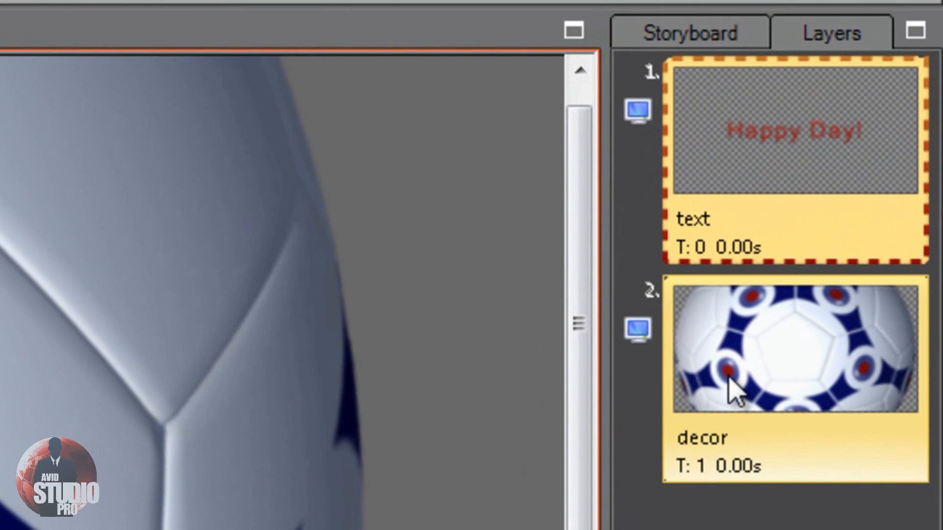
Step: Delete the decor layer with the soccer ball from the title's layers
left_click(728, 378)
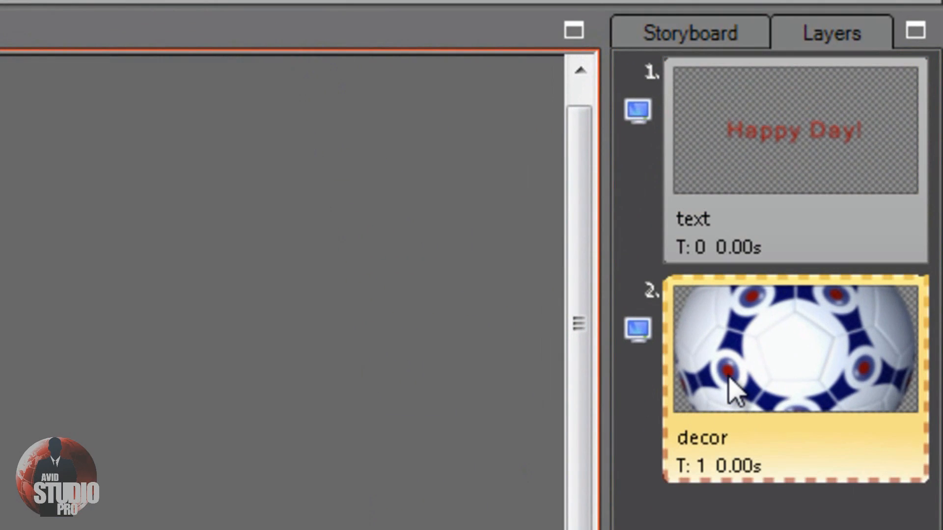
right_click(728, 378)
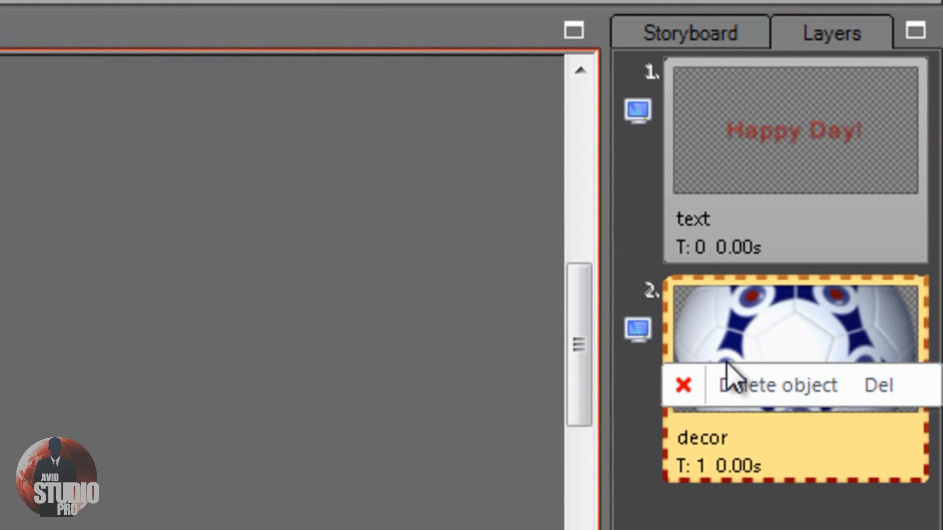
left_click(750, 385)
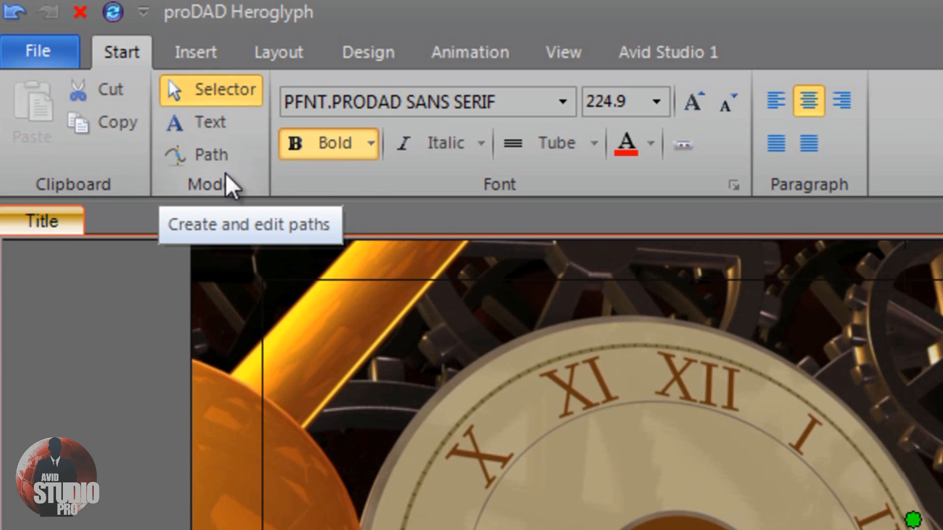
Step: Examine the available fonts and font sizes for the Happy Day! text
left_click(564, 101)
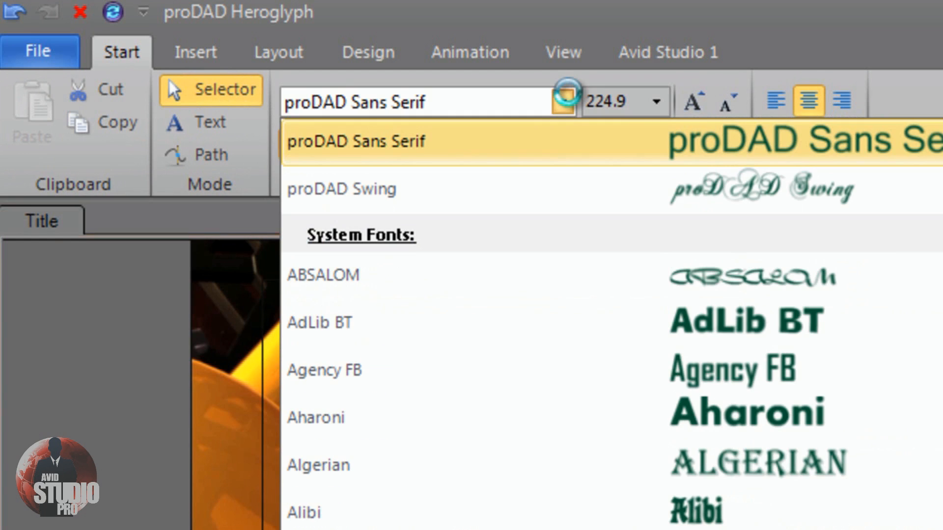
left_click(847, 157)
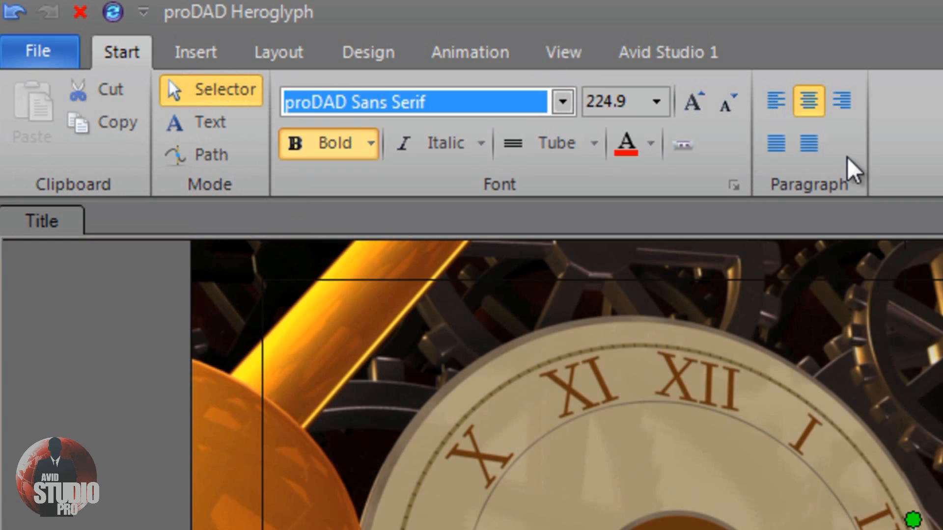
left_click(657, 103)
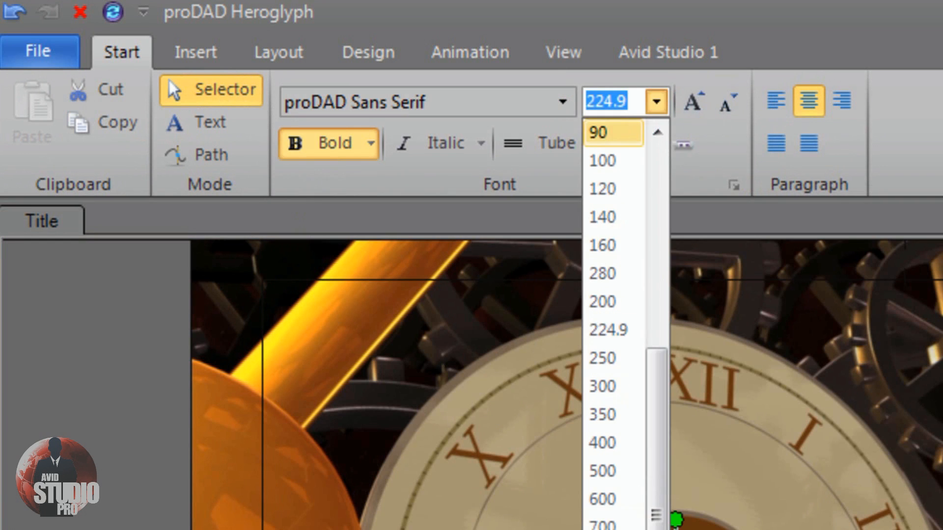
left_click(812, 221)
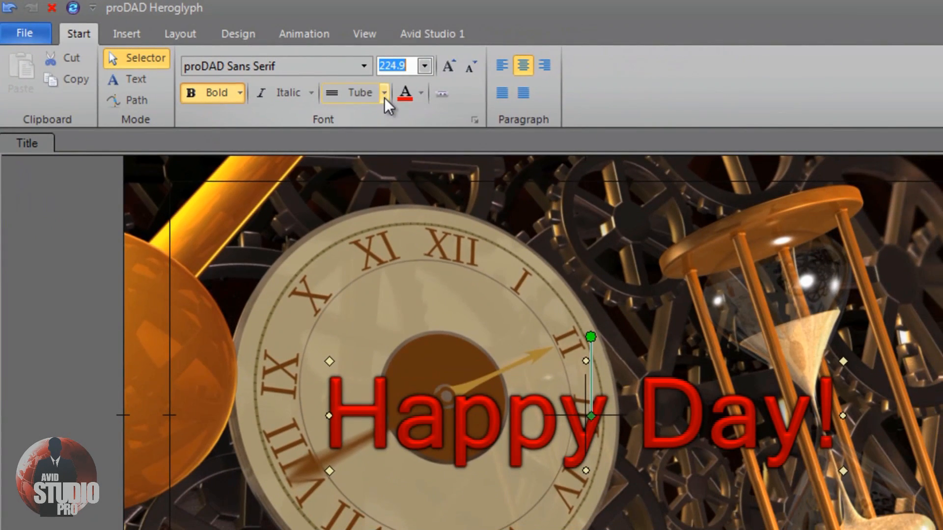
Step: Preview the Tube outline thicknesses on the Happy Day! text without applying one
left_click(594, 142)
left_click(379, 128)
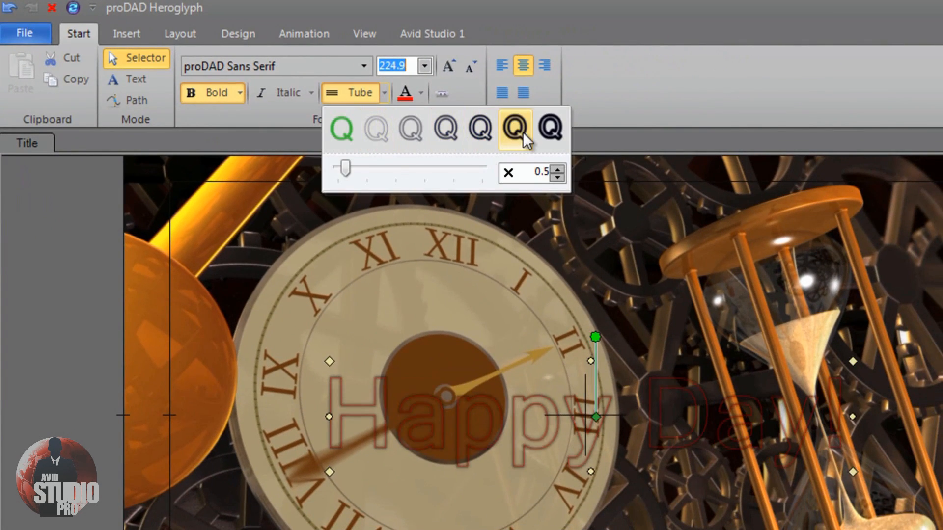
left_click(518, 128)
left_click(344, 130)
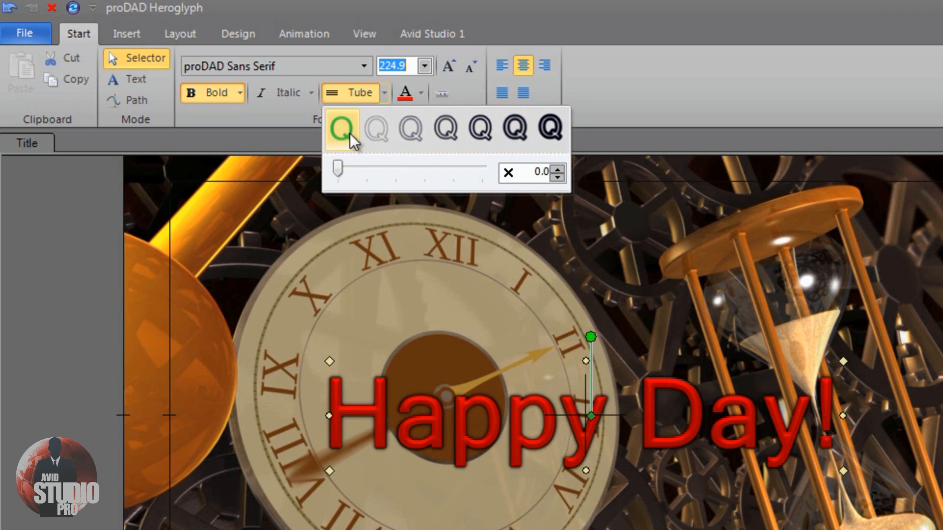
left_click(365, 133)
left_click(410, 134)
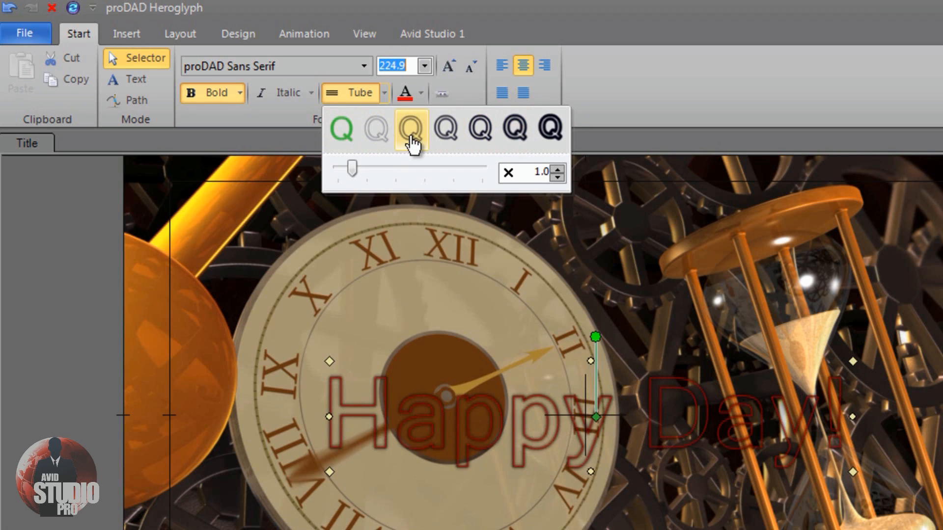
left_click(443, 134)
left_click(480, 129)
left_click(513, 128)
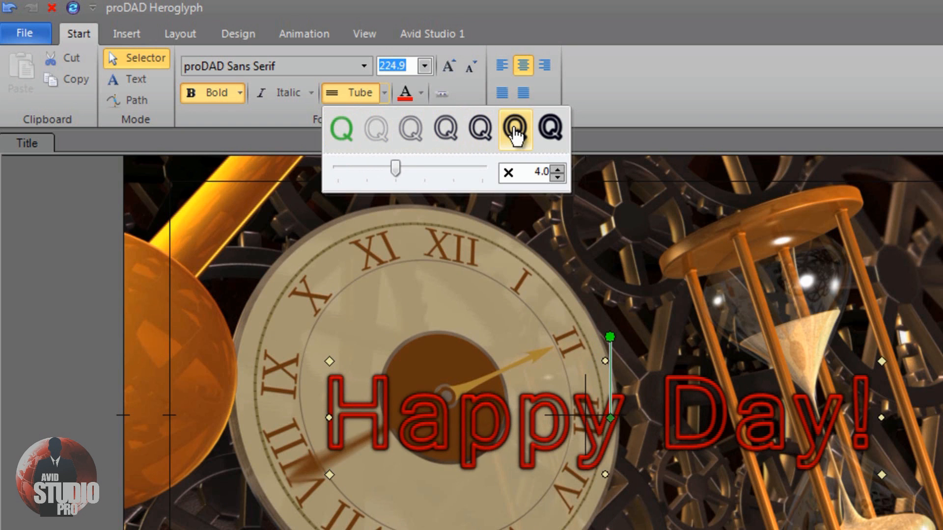
left_click(547, 138)
left_click(743, 88)
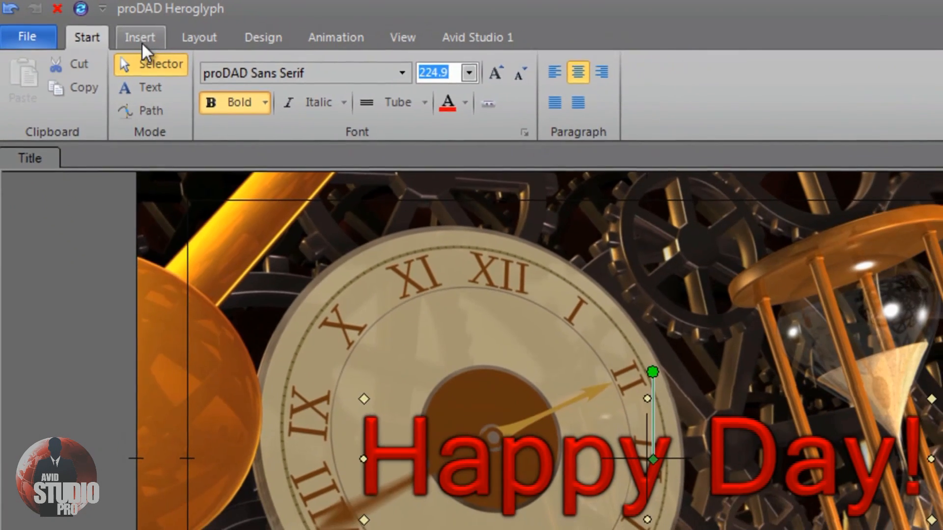
Step: Review the insertion options and preview rotating the Happy Day! title by -90 and -15 degrees, keeping it at 0
left_click(196, 53)
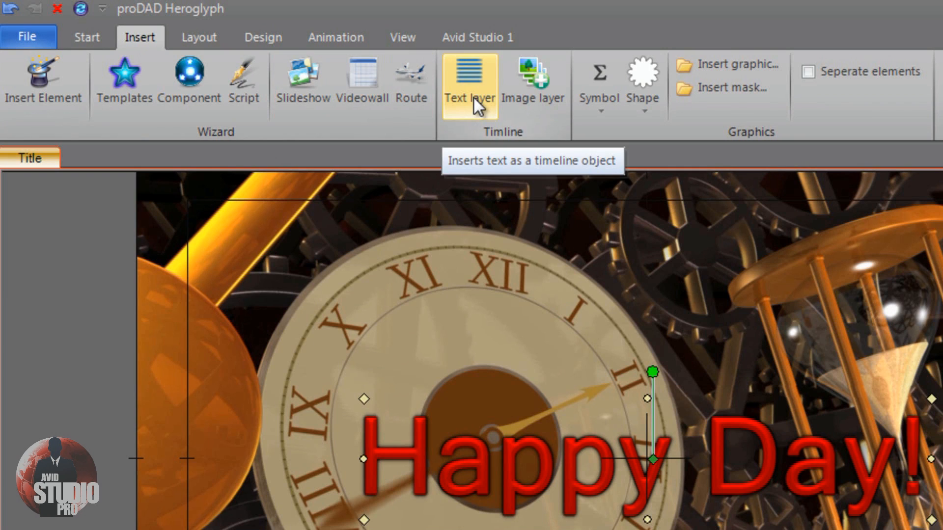
left_click(527, 96)
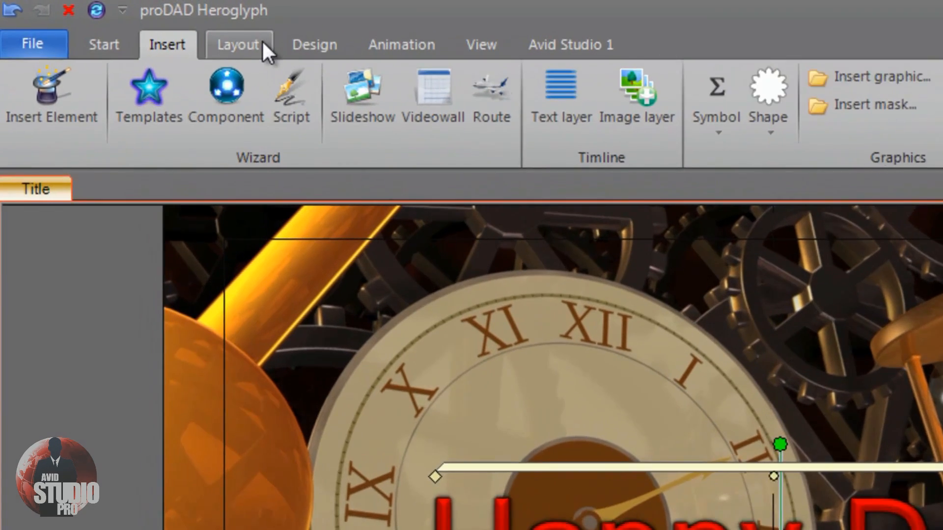
left_click(263, 43)
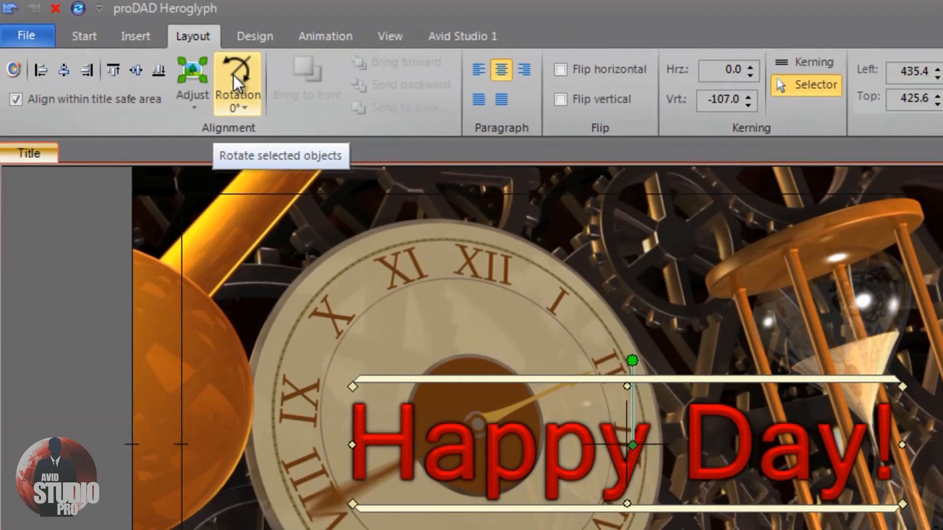
left_click(234, 75)
left_click(275, 138)
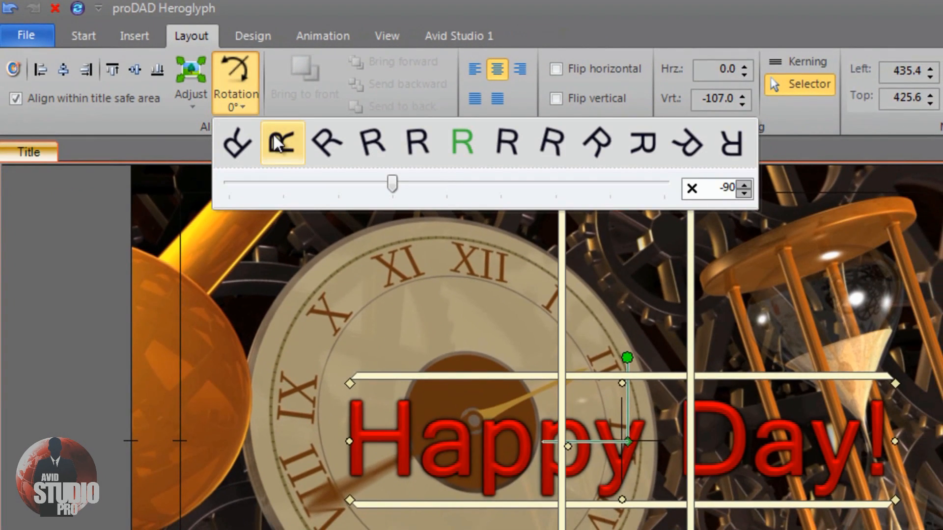
left_click(359, 143)
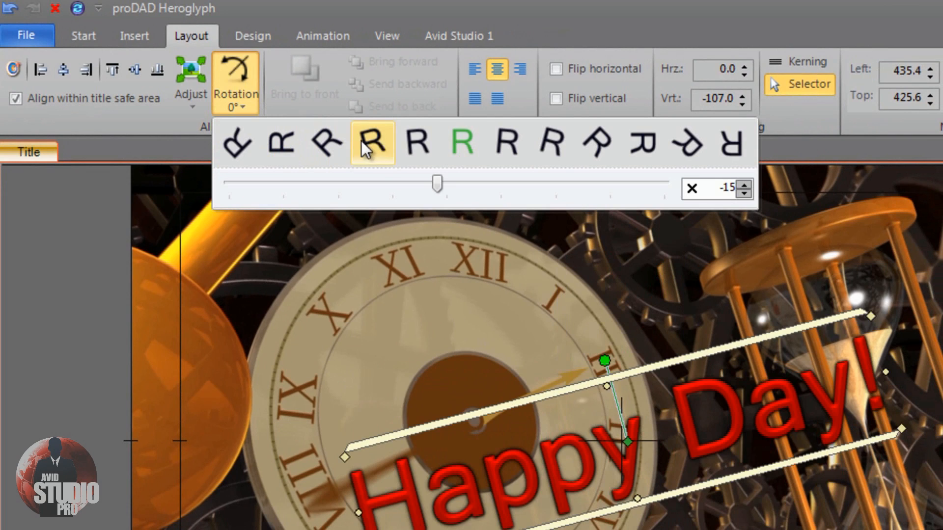
left_click(459, 147)
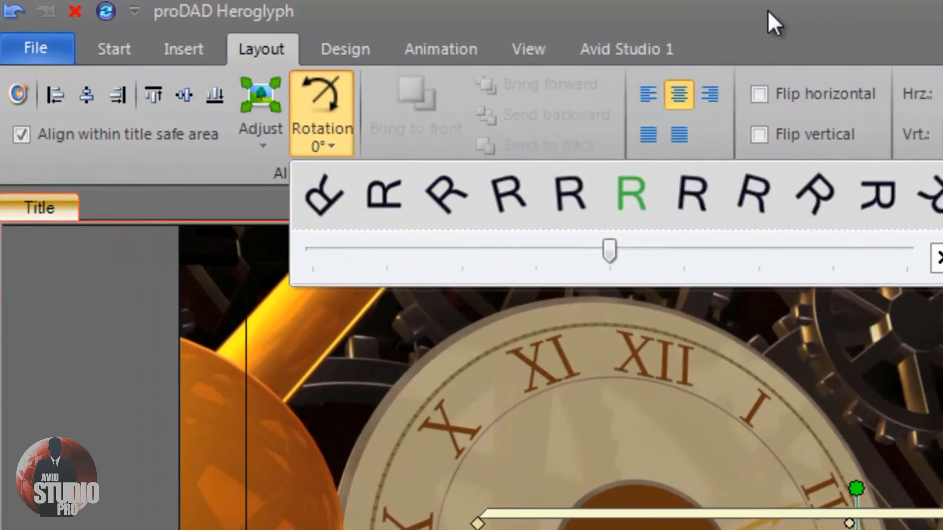
left_click(564, 9)
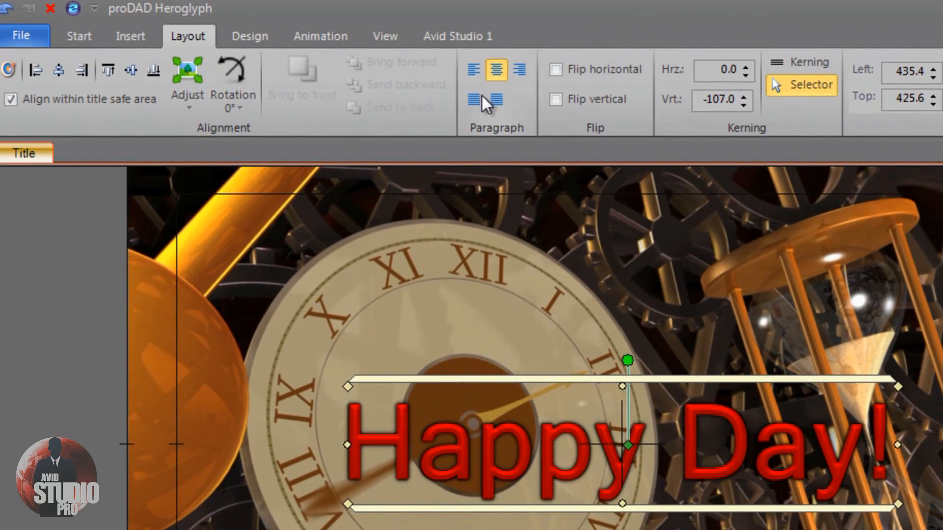
Step: Try flipping the Happy Day! title horizontally and vertically, switching each flip back off
left_click(557, 72)
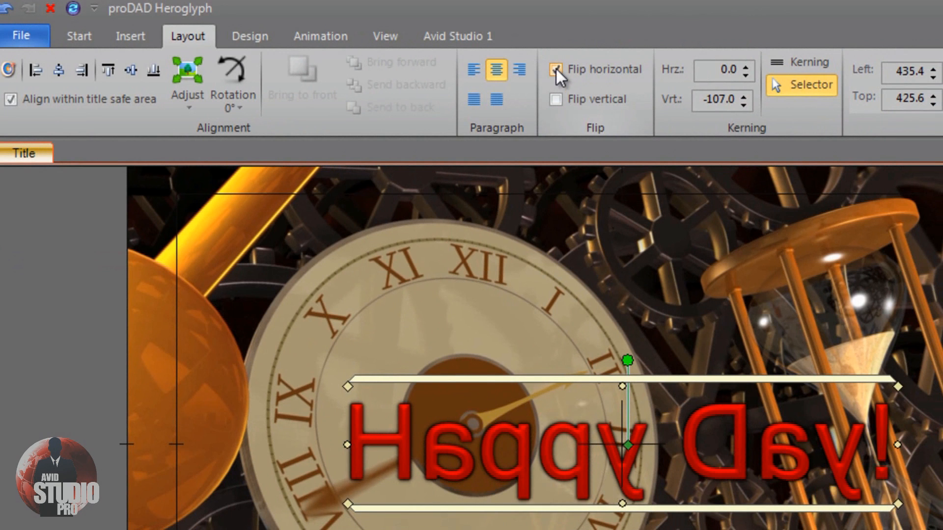
left_click(556, 70)
left_click(556, 101)
left_click(556, 100)
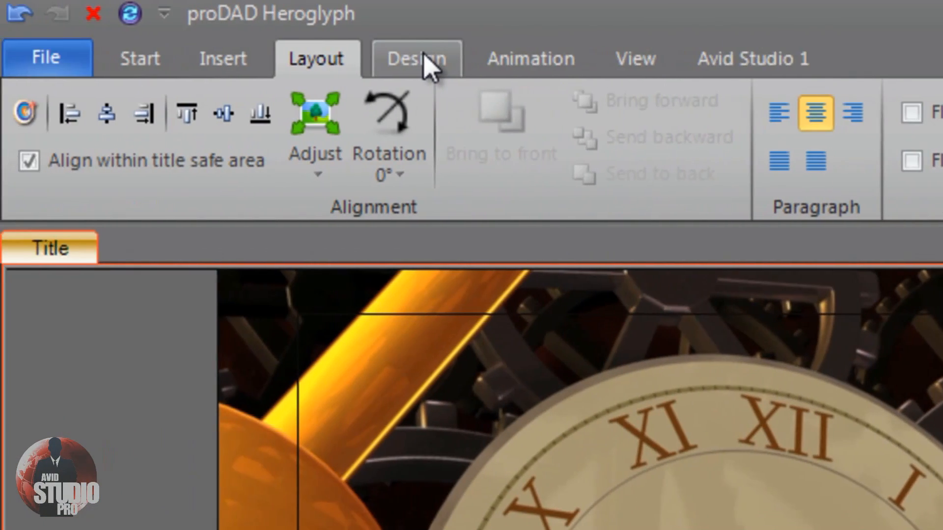
Step: Browse the text design presets and open the Surface colour options for the Happy Day! title
left_click(423, 56)
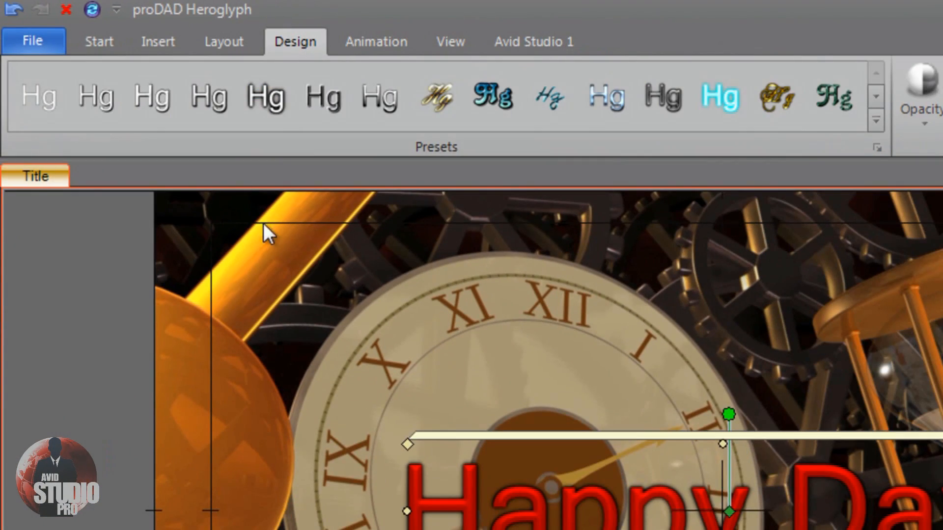
left_click(876, 97)
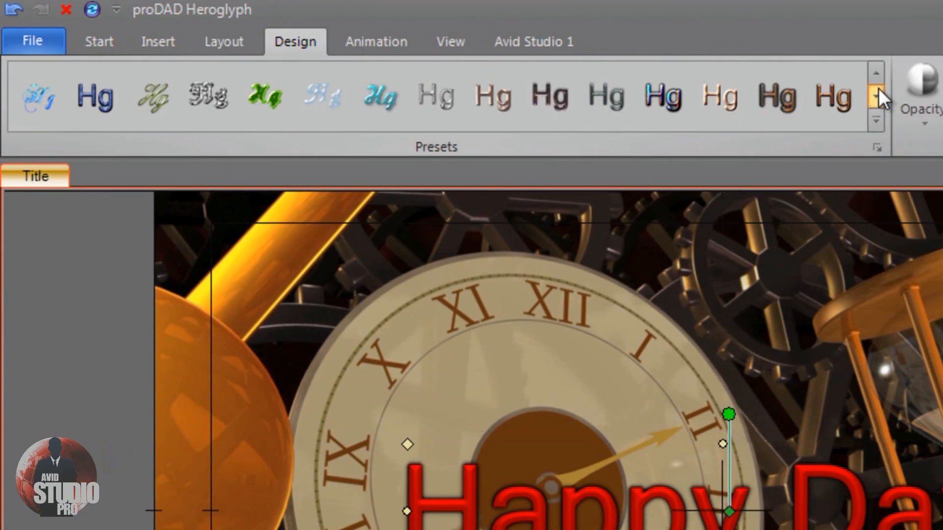
left_click(876, 97)
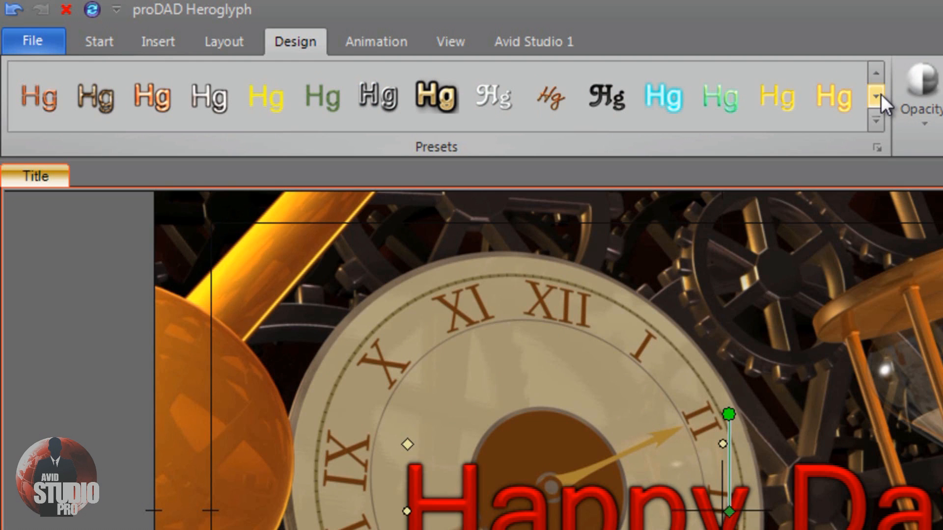
left_click(872, 100)
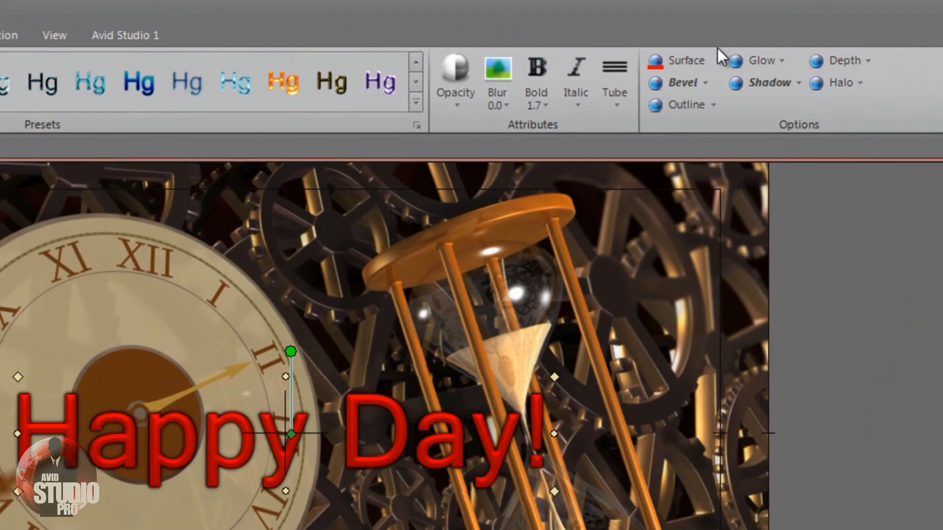
left_click(630, 84)
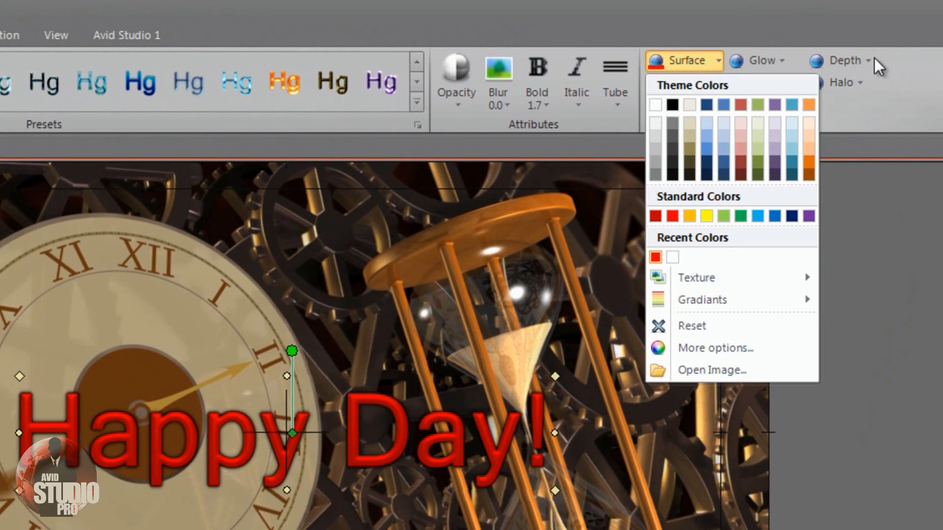
Step: Browse the Bevel, Outline and Glow options for the Happy Day! title, previewing glow styles without applying one
left_click(706, 87)
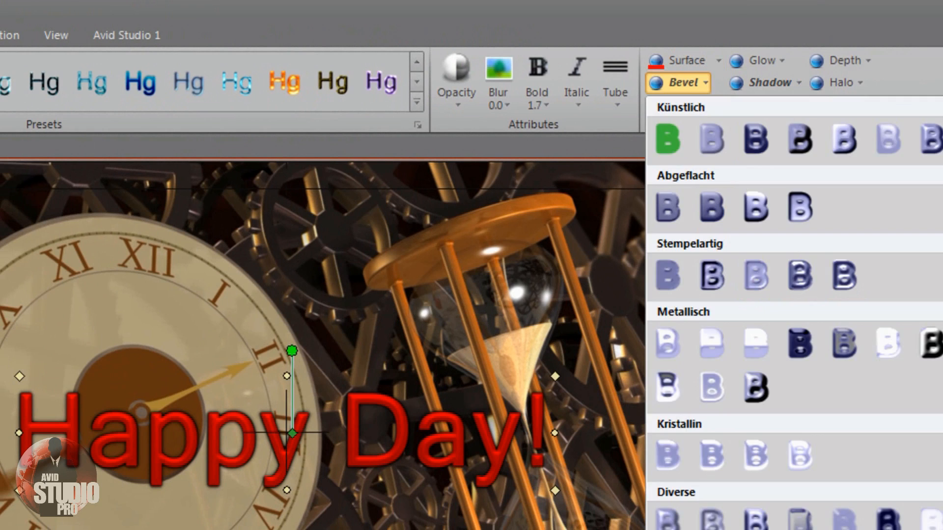
left_click(917, 82)
left_click(718, 110)
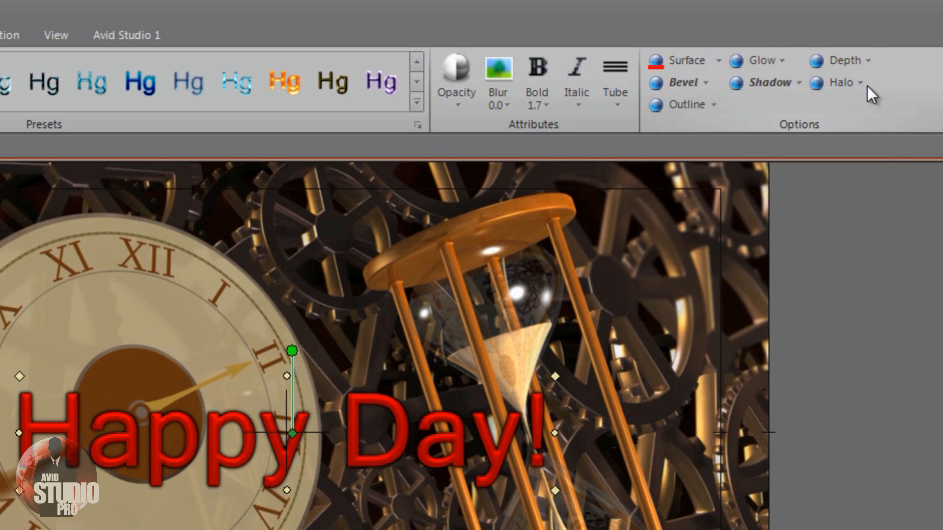
left_click(780, 68)
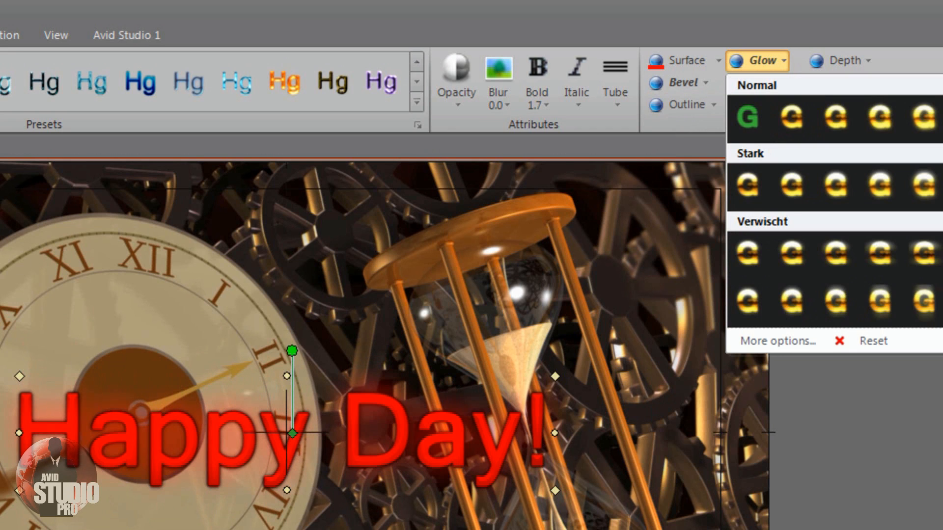
key("Escape")
Step: Browse the Shadow, Depth and Halo options for the Happy Day! title, previewing shadow styles without applying one
left_click(802, 87)
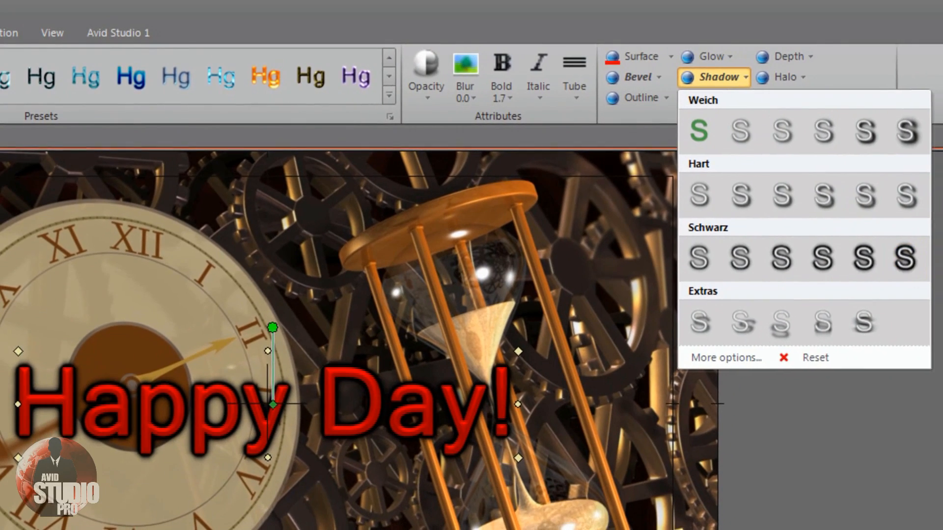
left_click(916, 273)
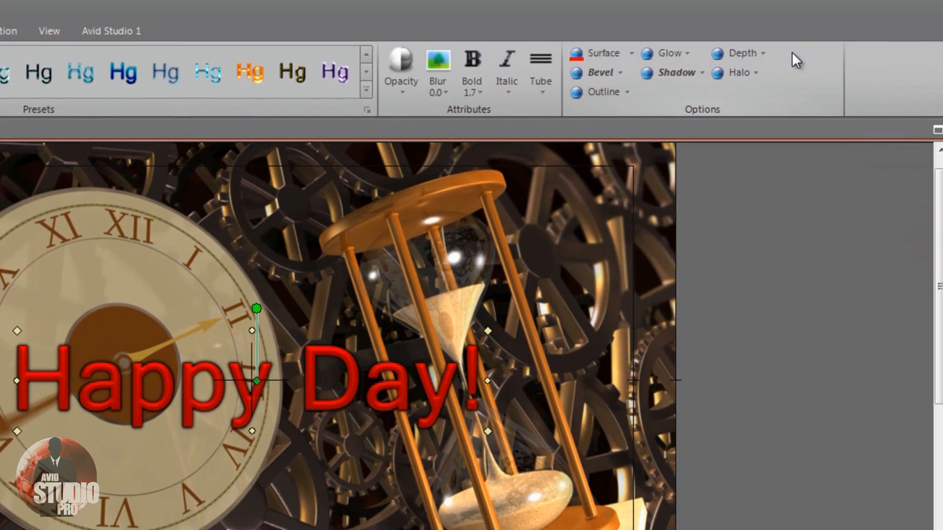
left_click(747, 52)
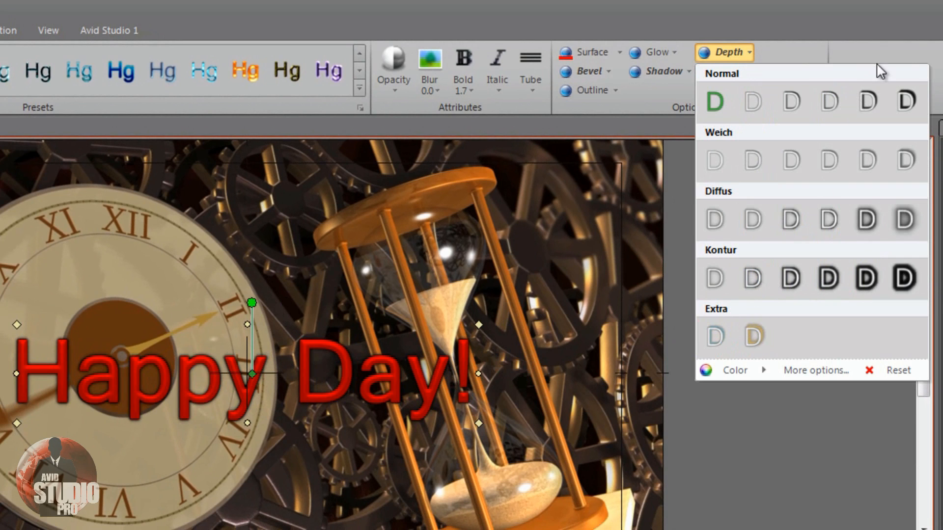
left_click(933, 64)
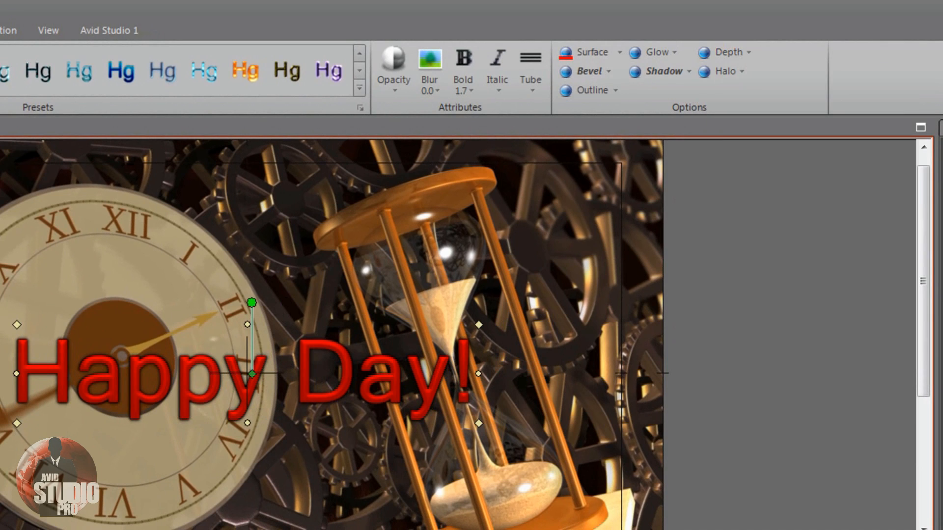
left_click(743, 73)
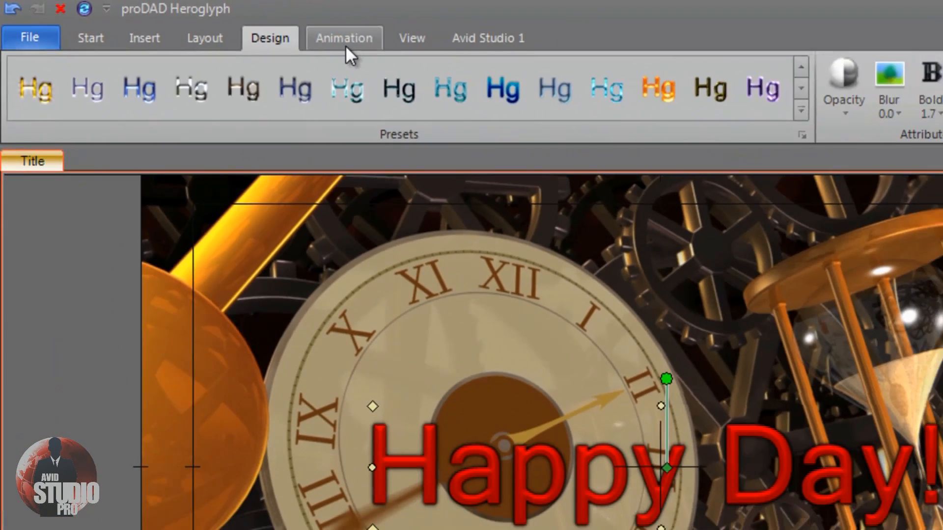
Step: Preview several Continuous Effect animation presets on the Happy Day! title
left_click(465, 58)
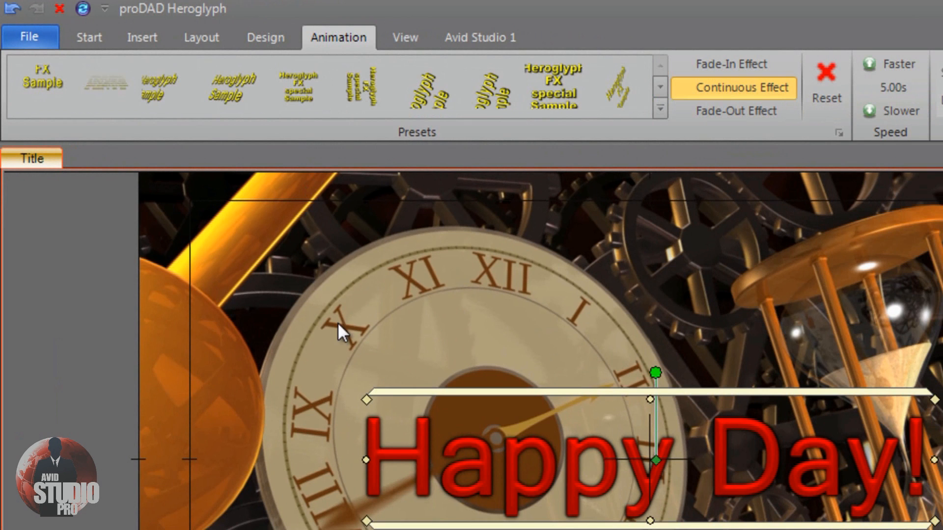
left_click(375, 97)
mouse_move(375, 96)
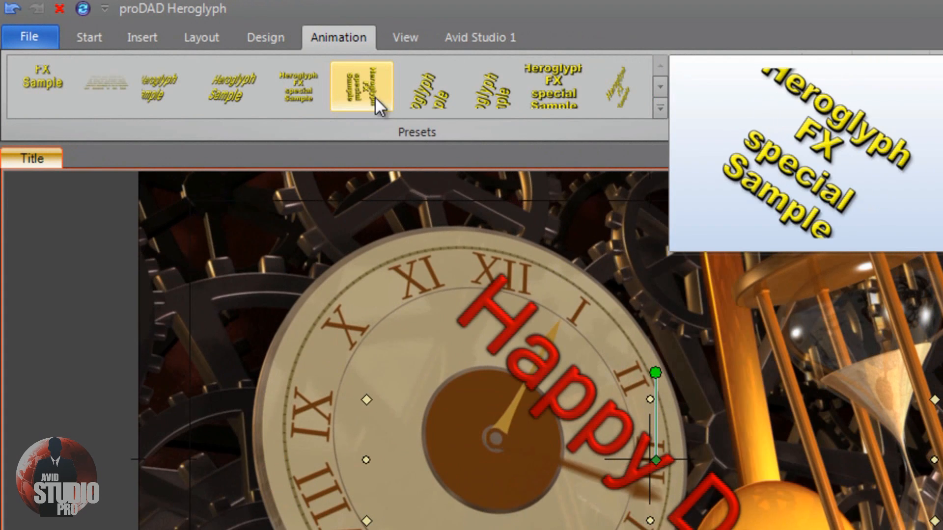
left_click(485, 96)
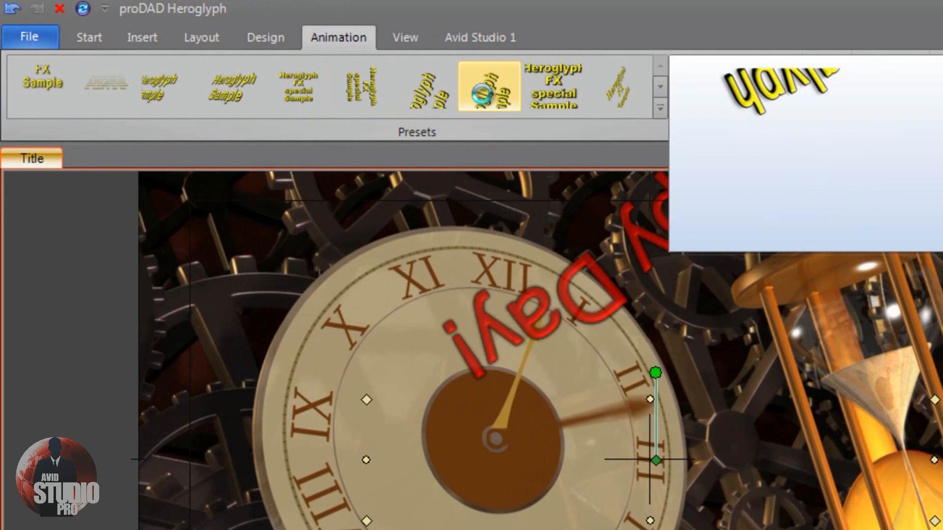
left_click(563, 100)
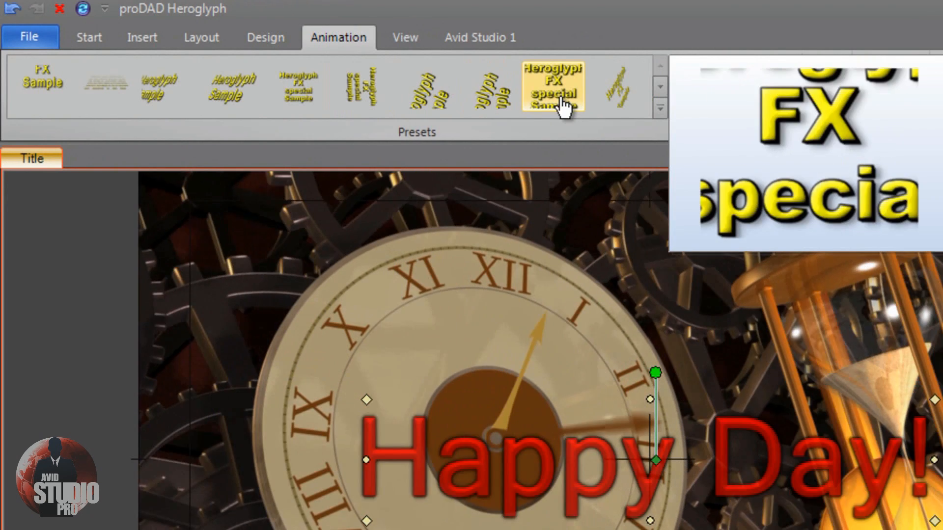
left_click(620, 101)
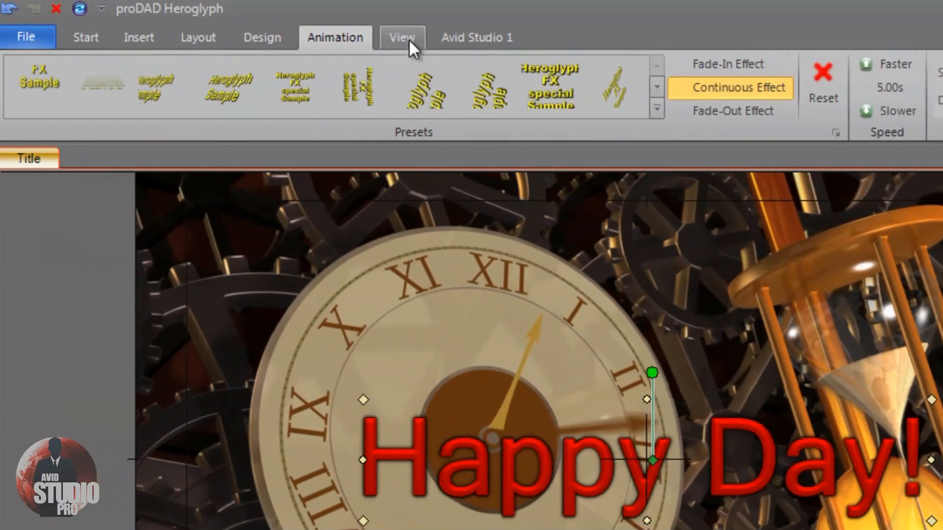
Step: Review the background, title safe area and rendering options, and apply the Happy Day! title to the clip
left_click(36, 38)
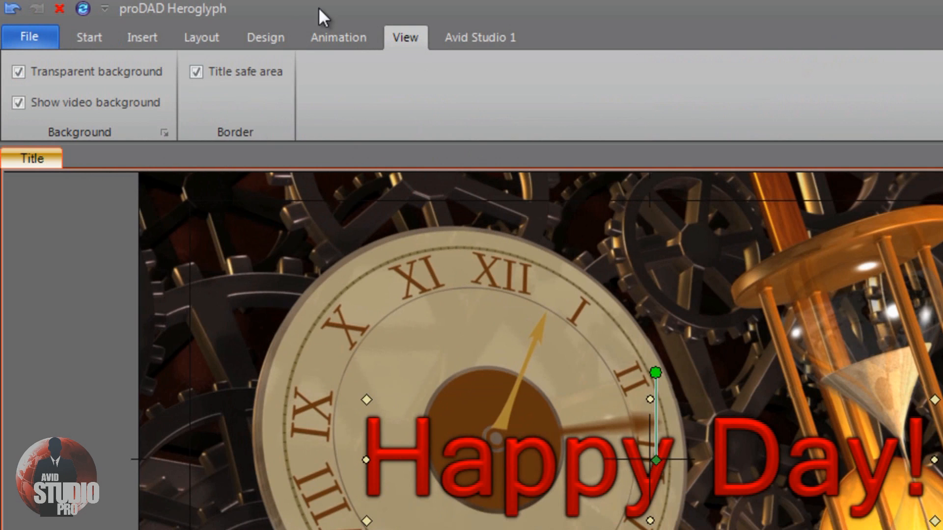
left_click(483, 40)
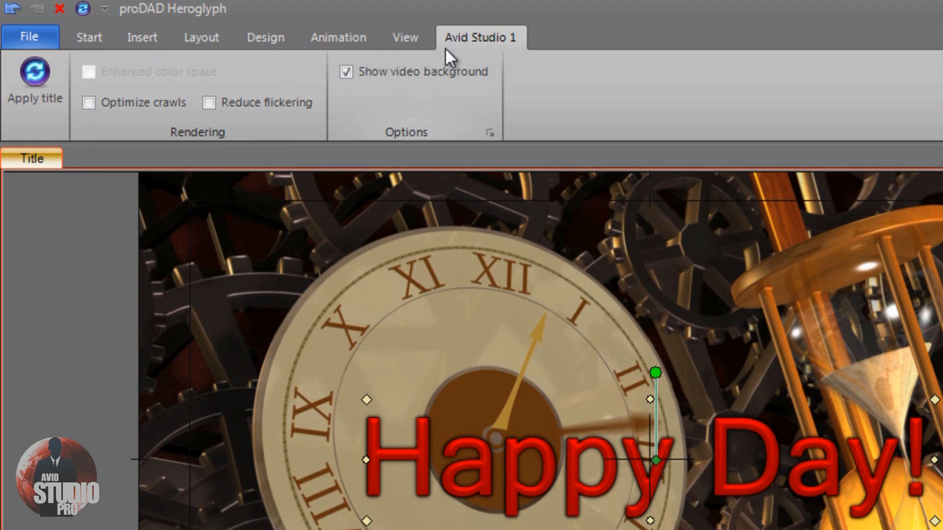
left_click(37, 84)
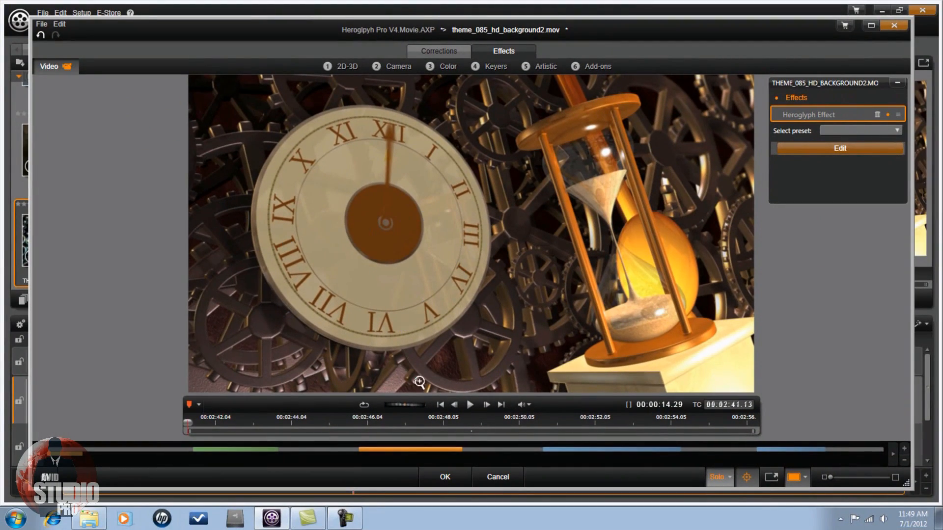
Step: Play back the Happy Day! title over the clock clip, pause it and accept the clip's effect changes
left_click(468, 405)
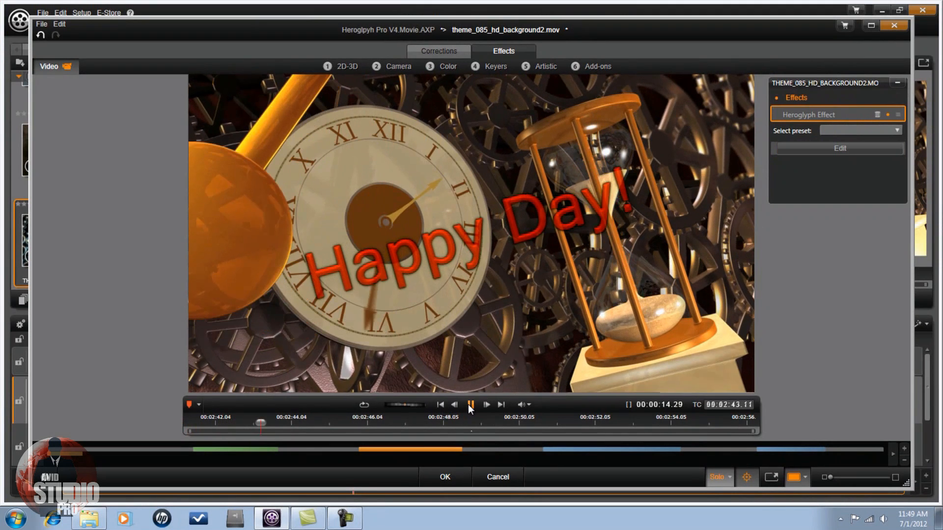
left_click(467, 404)
left_click(444, 476)
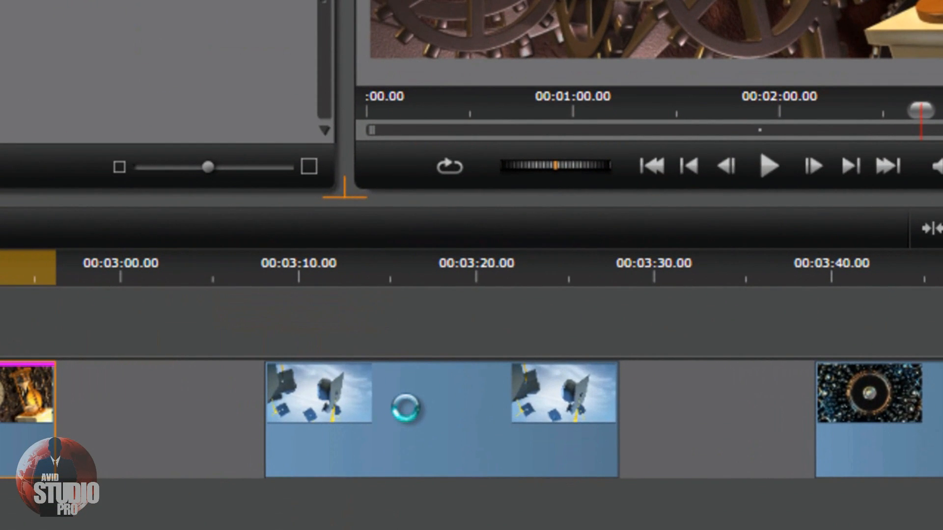
Step: Add the proDAD Heroglyph effect to the graduation caps clip on the timeline and open it for editing
right_click(406, 407)
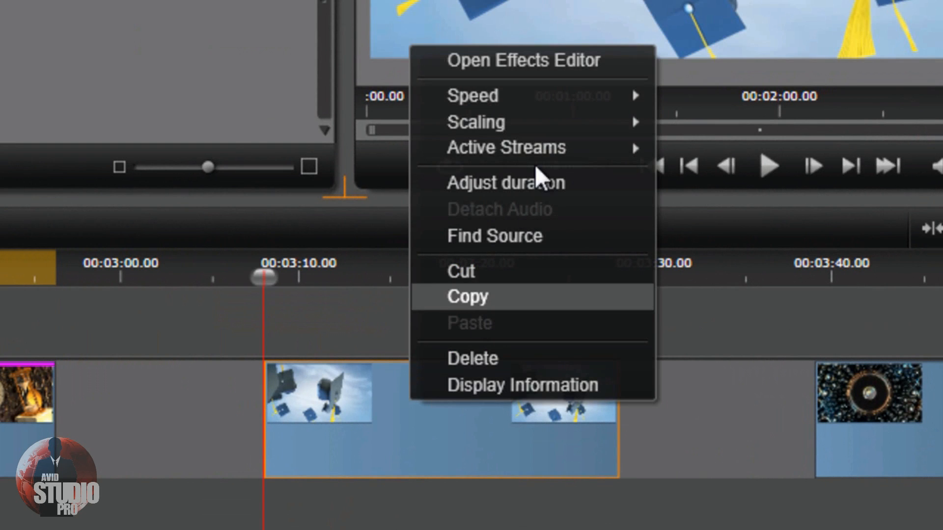
left_click(550, 64)
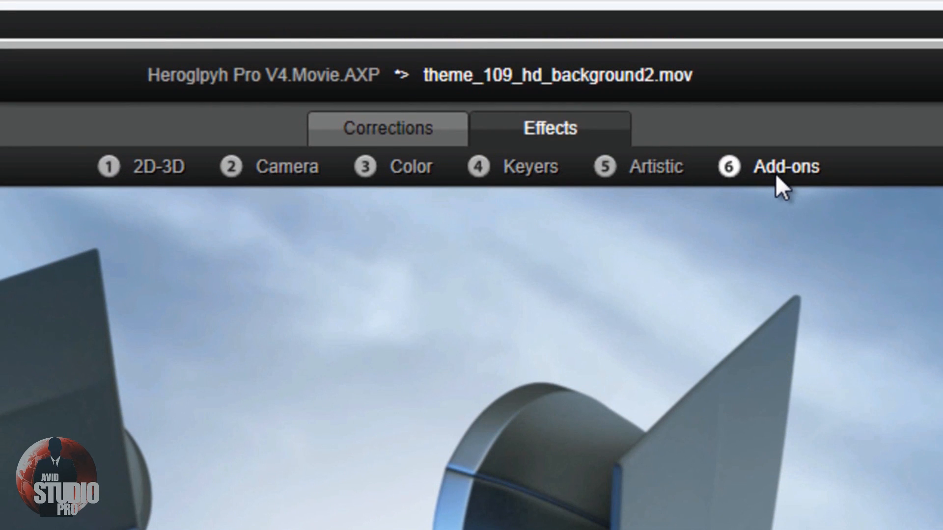
left_click(776, 172)
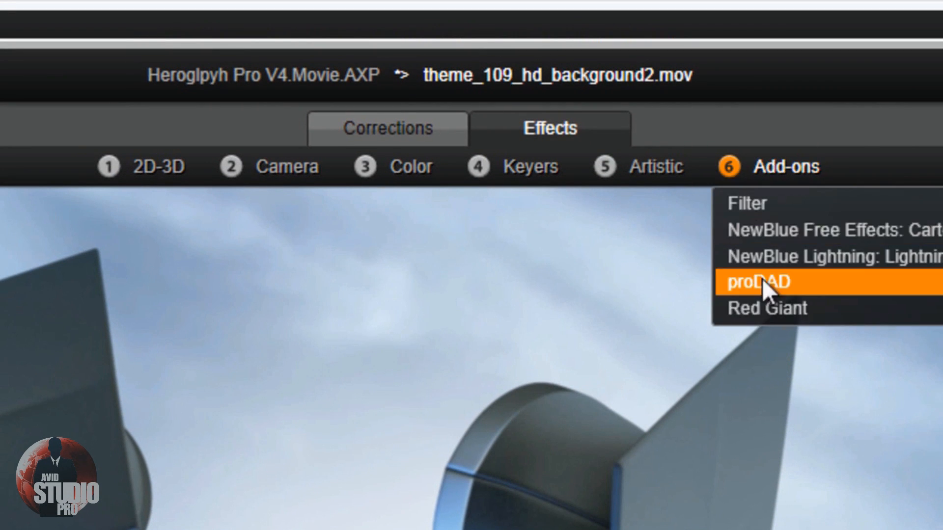
left_click(751, 284)
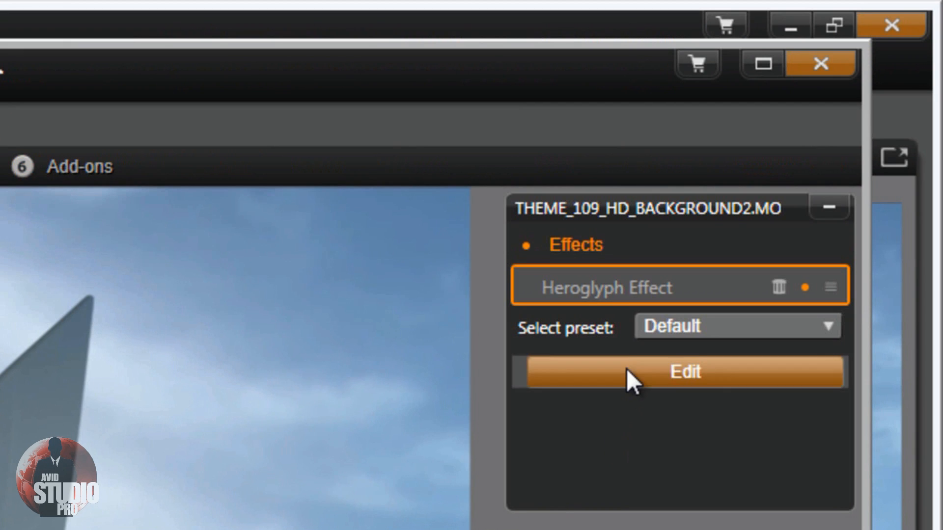
left_click(686, 372)
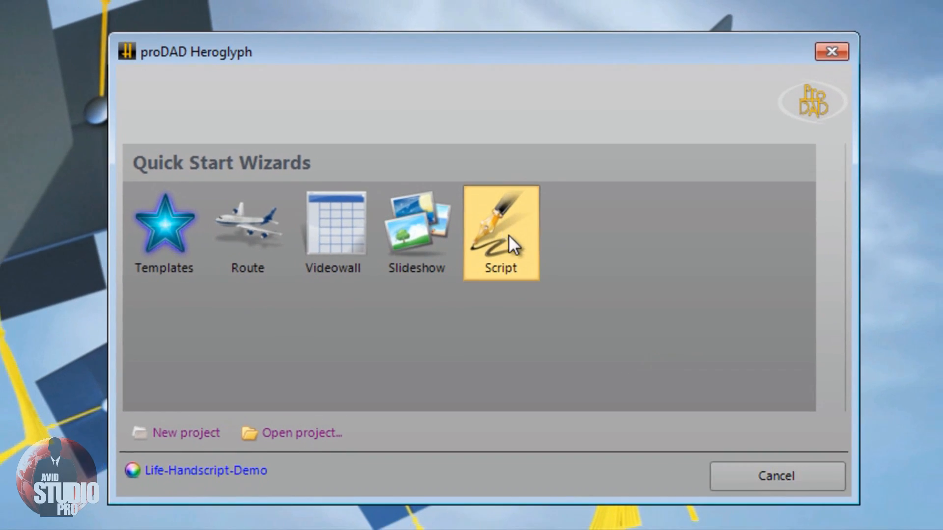
Step: Start the Script wizard and compare the Handschrift + Rahmen presets with the Handschrift IN/OUT presets
left_click(508, 234)
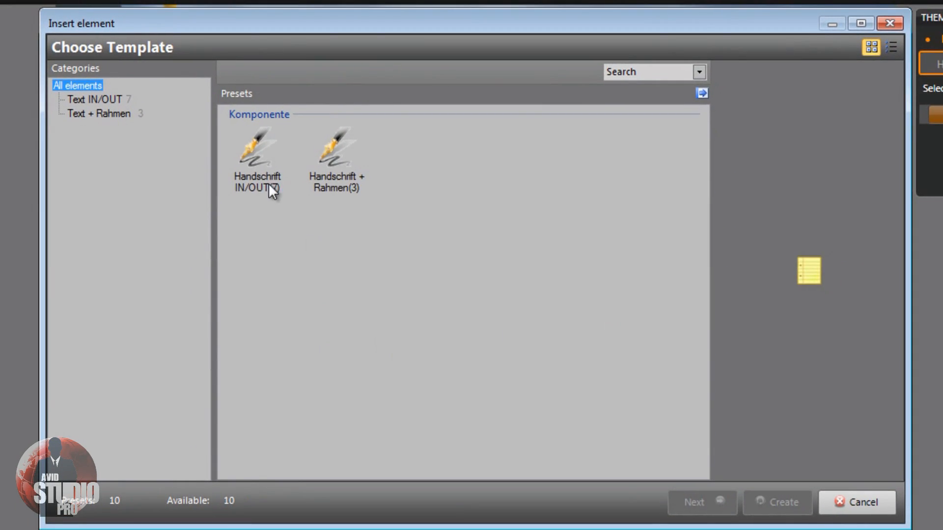
left_click(269, 186)
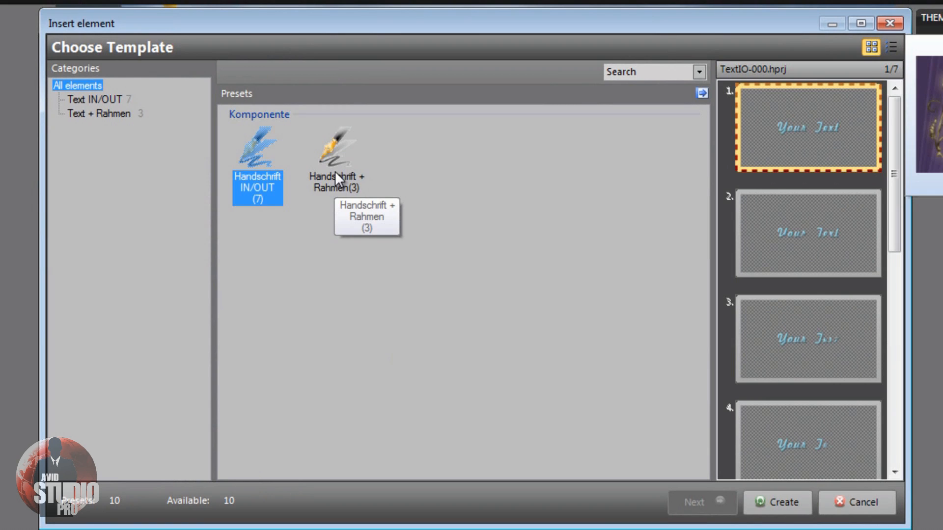
left_click(335, 171)
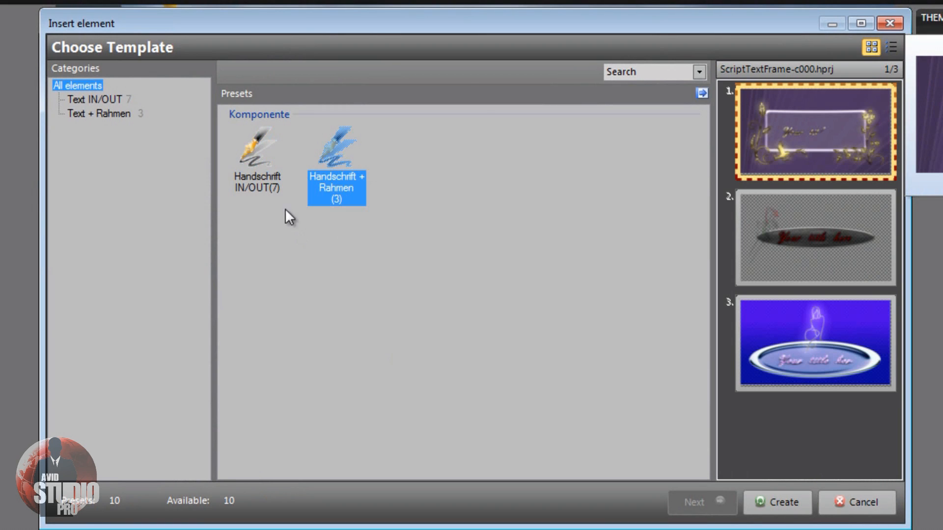
left_click(268, 171)
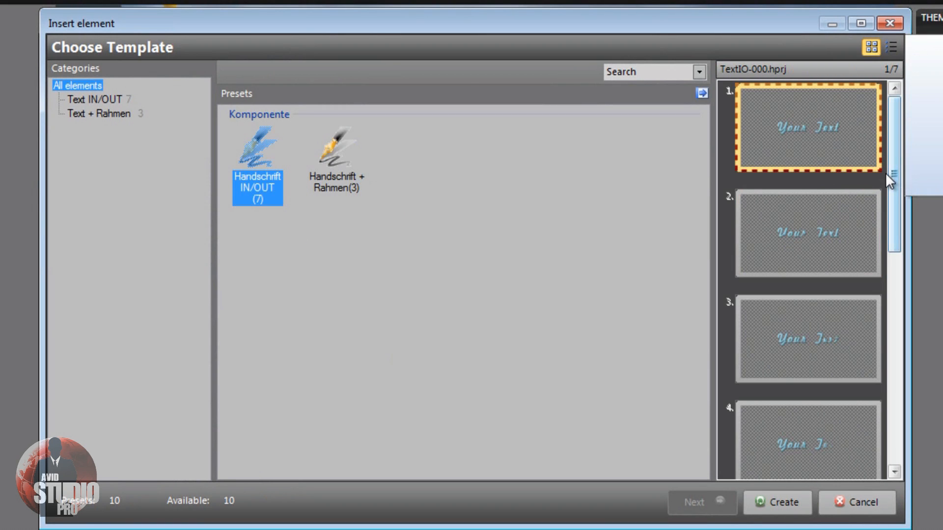
Step: Preview the gold Handschrift IN/OUT templates and open the seventh one, TextIO-210.hprj, for customizing
left_click_drag(894, 194, 900, 290)
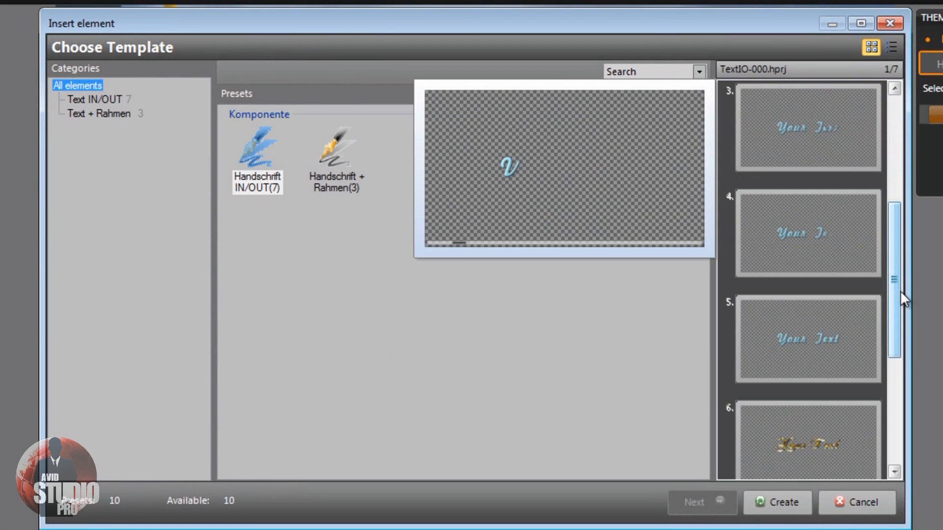
left_click(804, 444)
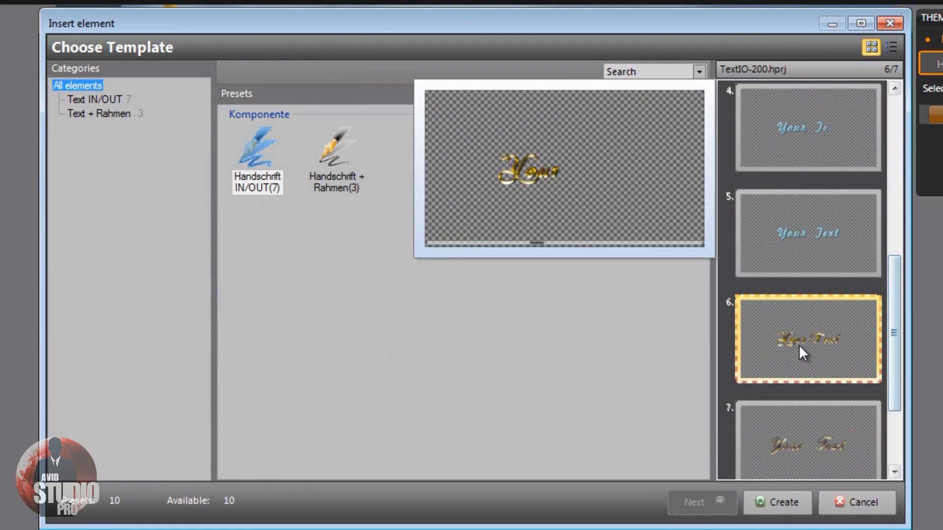
left_click(797, 433)
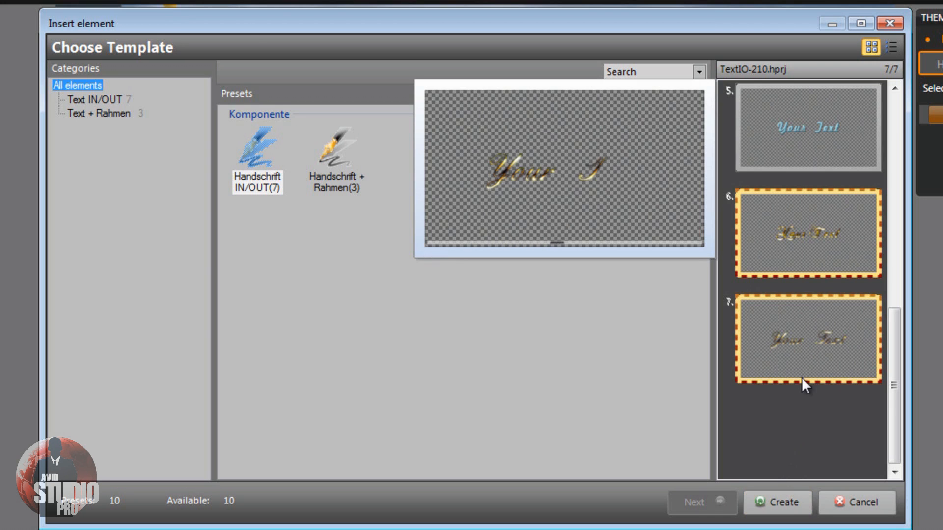
double_click(797, 354)
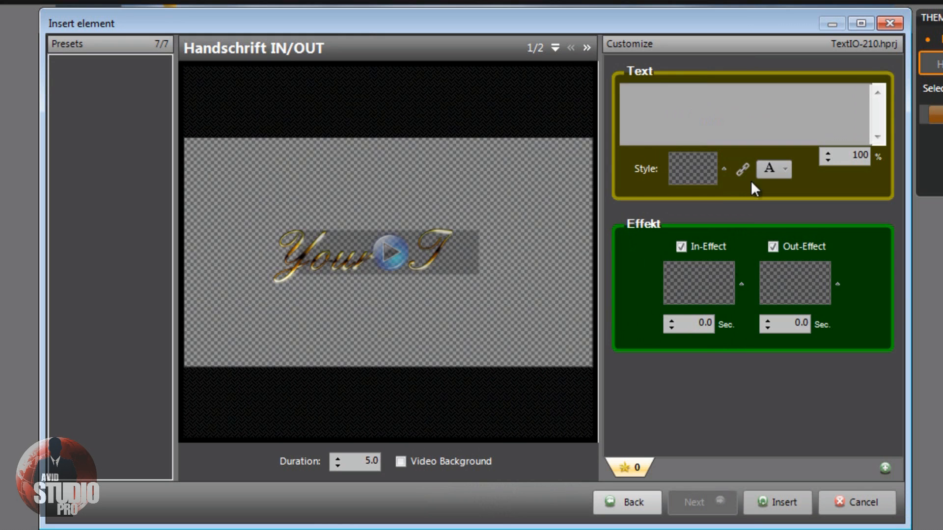
Step: Set the handwriting template's text to "Happy Day!" and insert it into the title project
left_click(775, 139)
type("Happy Day!")
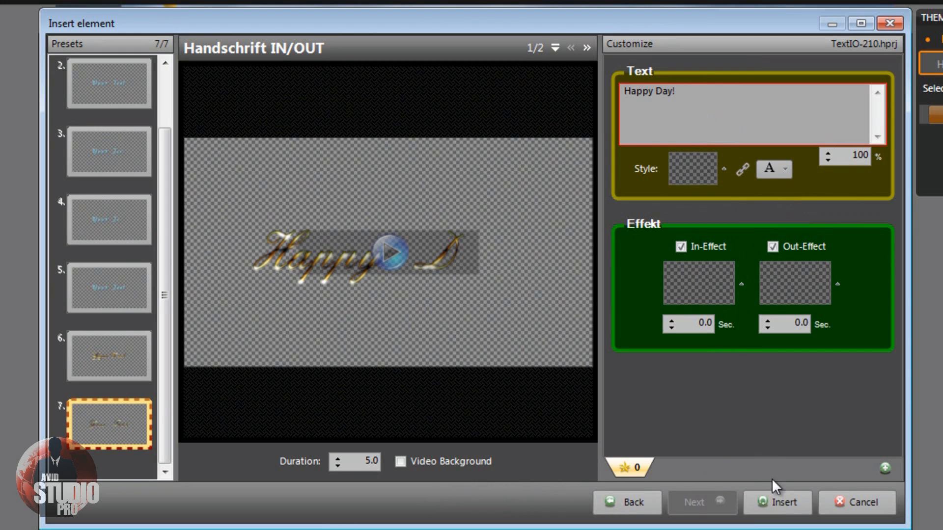
left_click(779, 501)
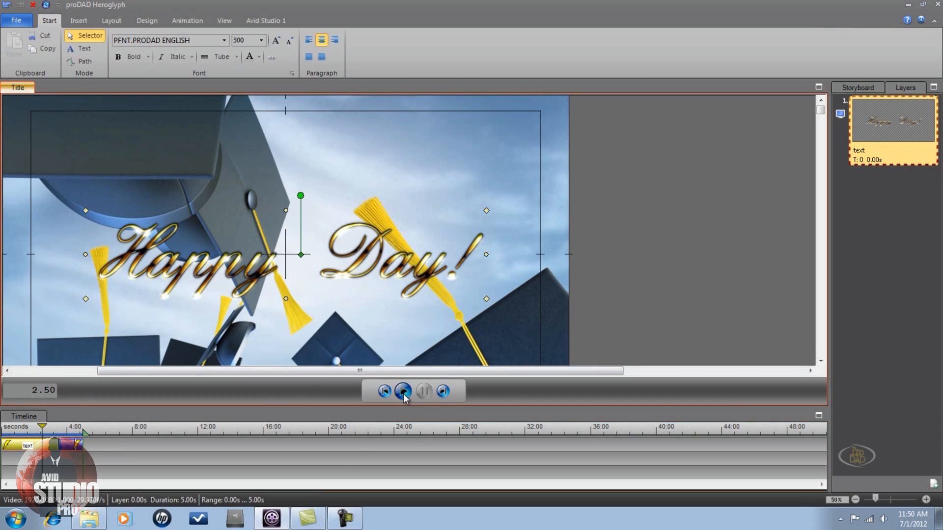
Step: Play the handwritten Happy Day! title over the graduation caps background and display its design options
left_click(403, 392)
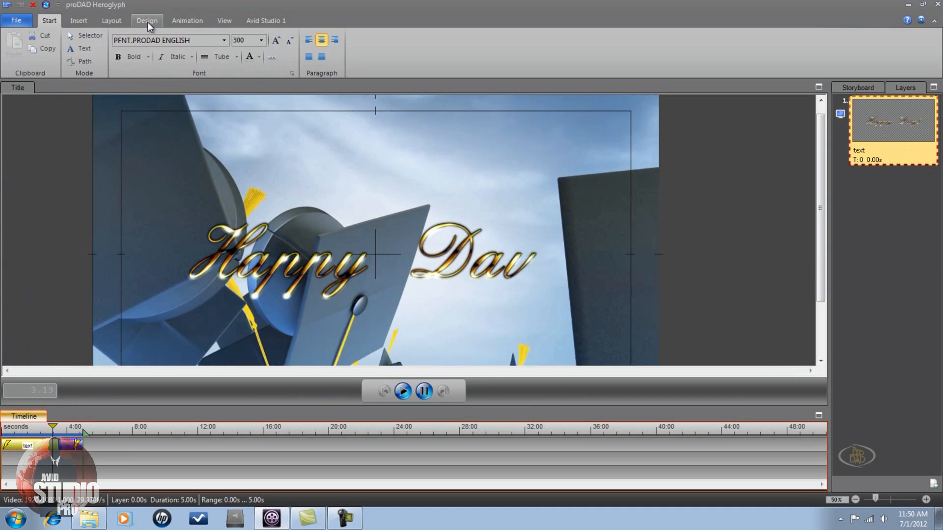
left_click(147, 20)
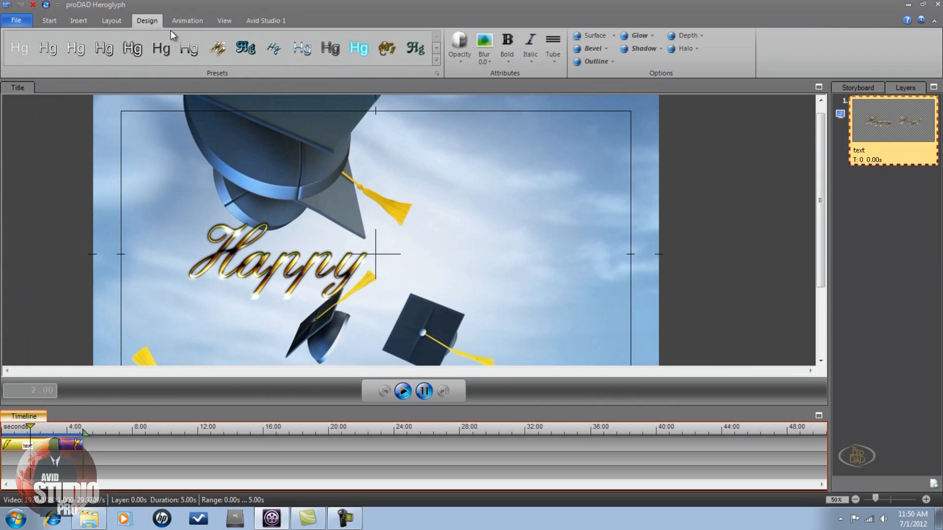
Step: Review the title's animation, font and rendering options, and apply the Happy Day! title to the Avid Studio project
left_click(184, 20)
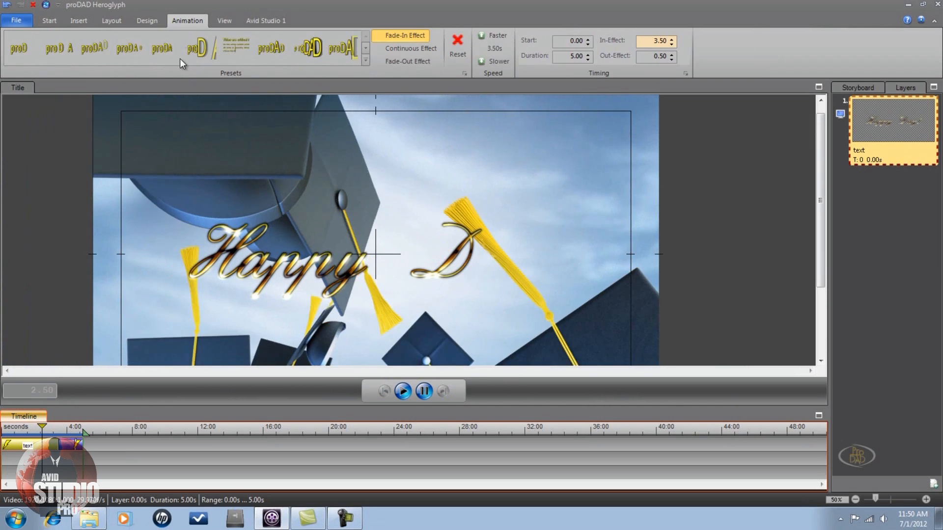
left_click(55, 19)
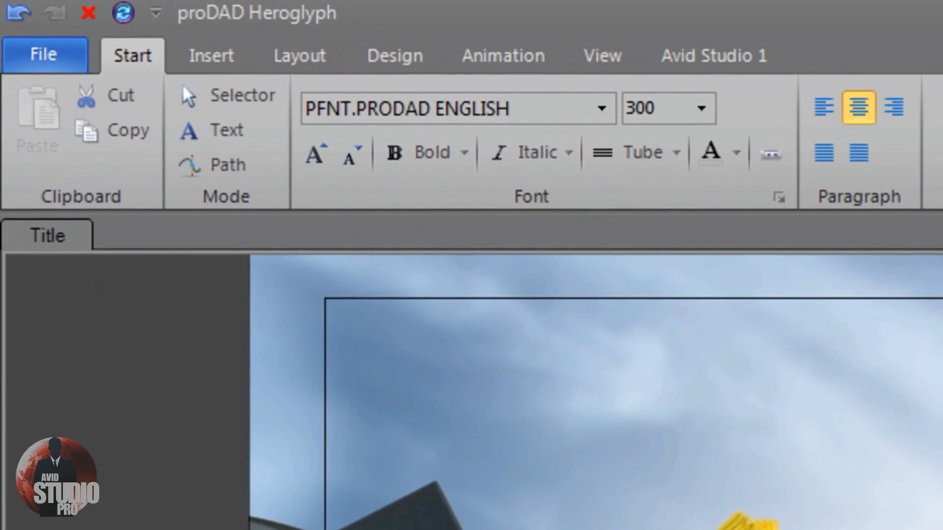
left_click(267, 20)
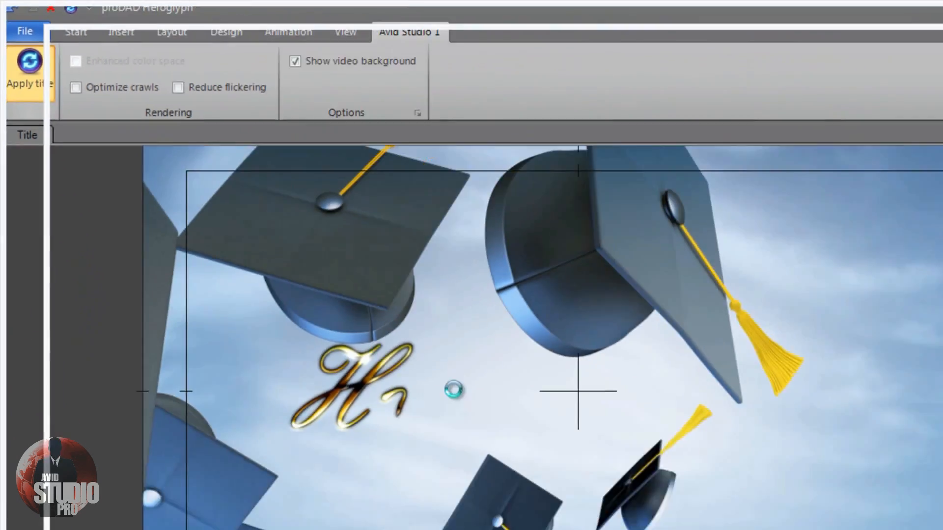
left_click(29, 69)
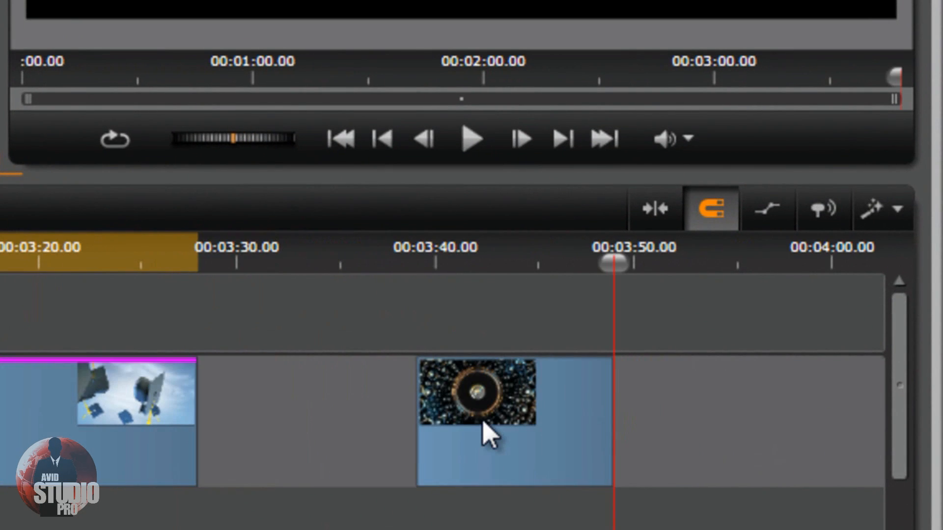
Step: Add the proDAD Heroglyph Effect to the theme_110_hd_background2.mov clip and open the effect for editing
left_click(490, 423)
right_click(488, 424)
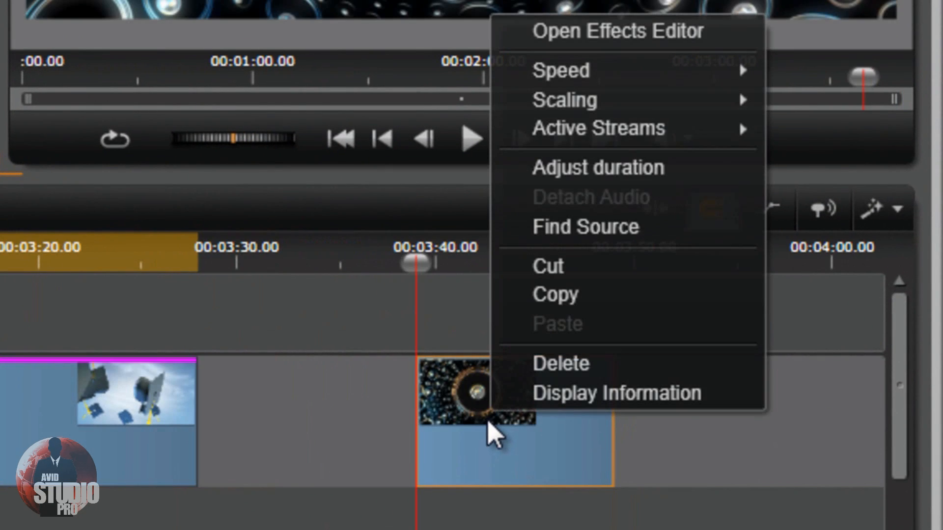
left_click(604, 31)
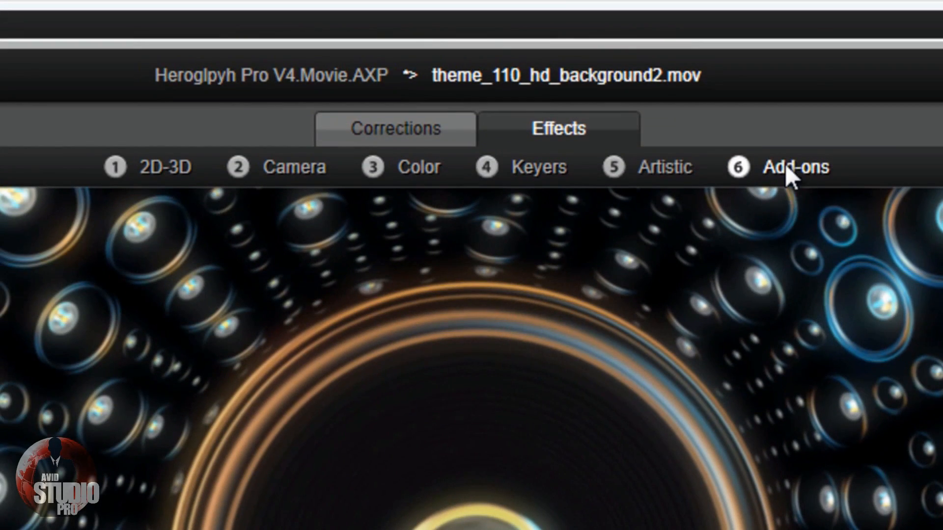
left_click(789, 170)
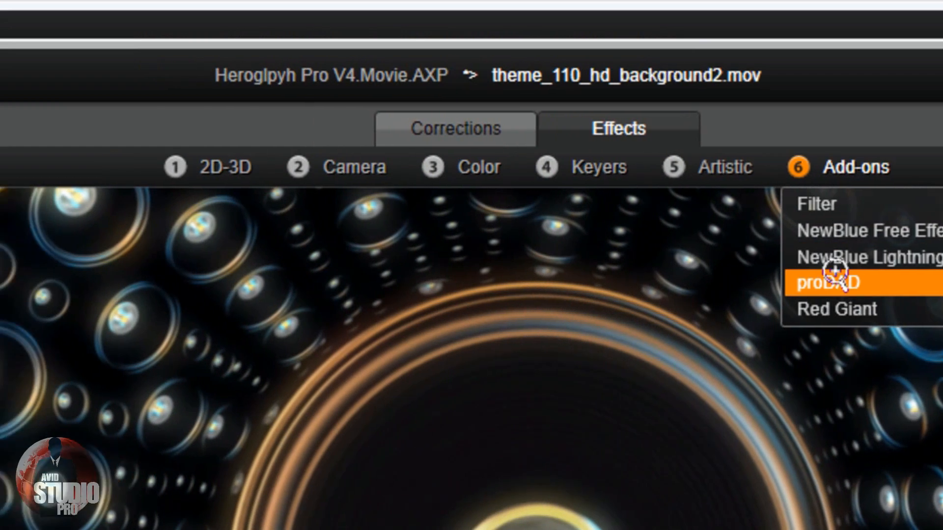
left_click(835, 272)
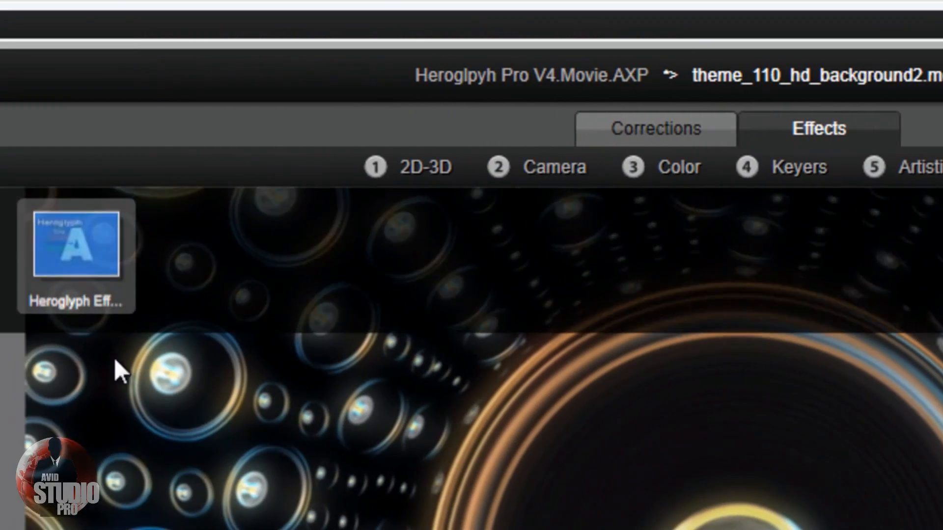
left_click(73, 269)
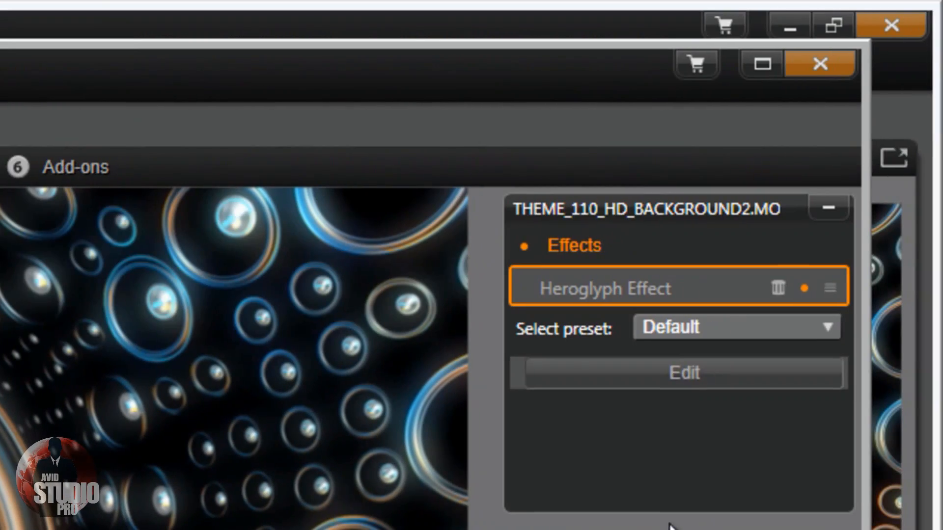
left_click(679, 361)
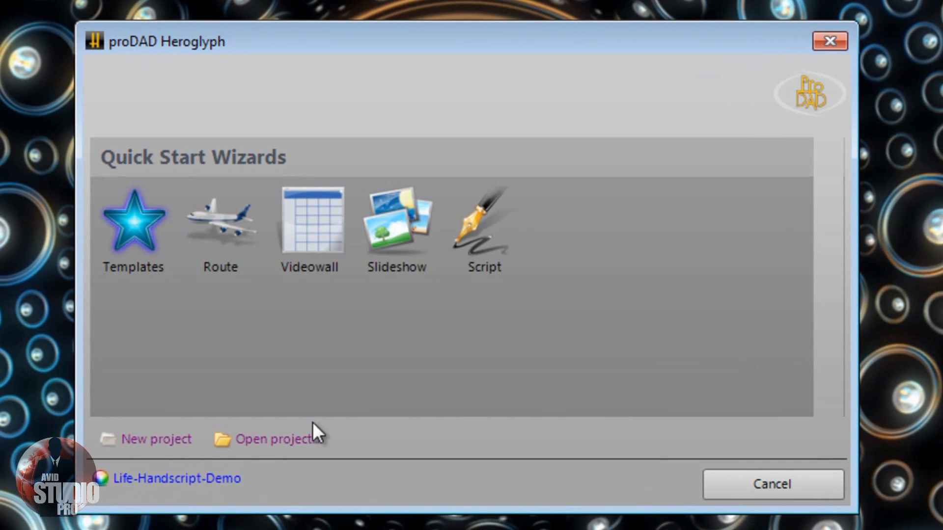
Step: Start the Videowall wizard and select the Classic: 3;3 mosaic preset
left_click(310, 248)
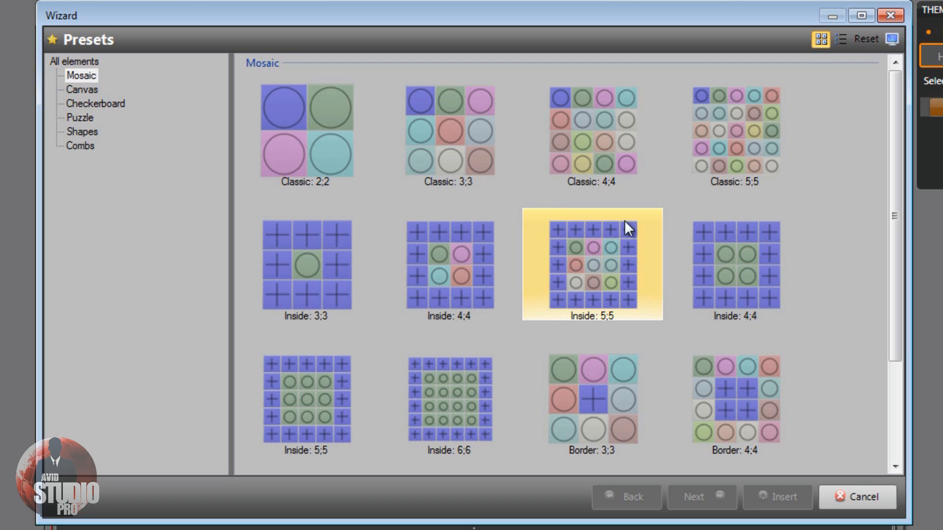
left_click(449, 127)
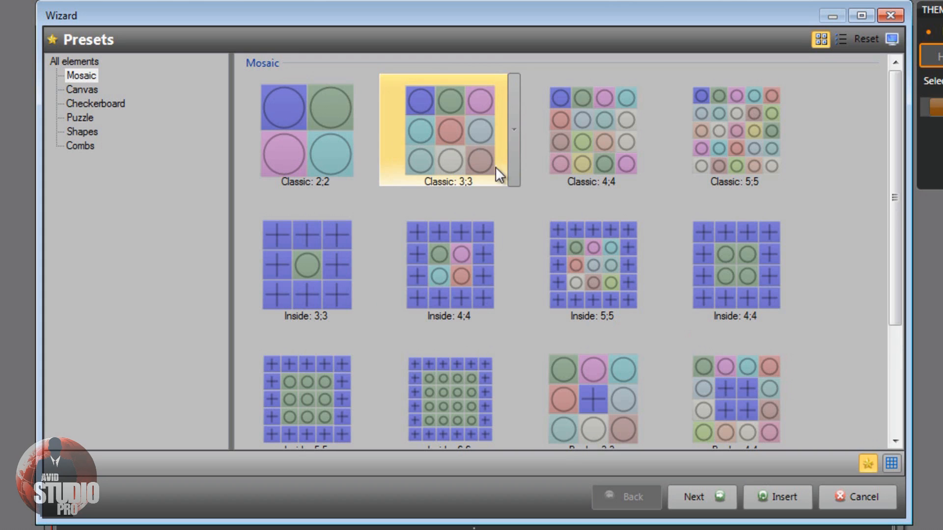
Step: Try a 2;2 grid size on the Classic: 3;3 preset and restore the 3;3 grid
left_click(513, 130)
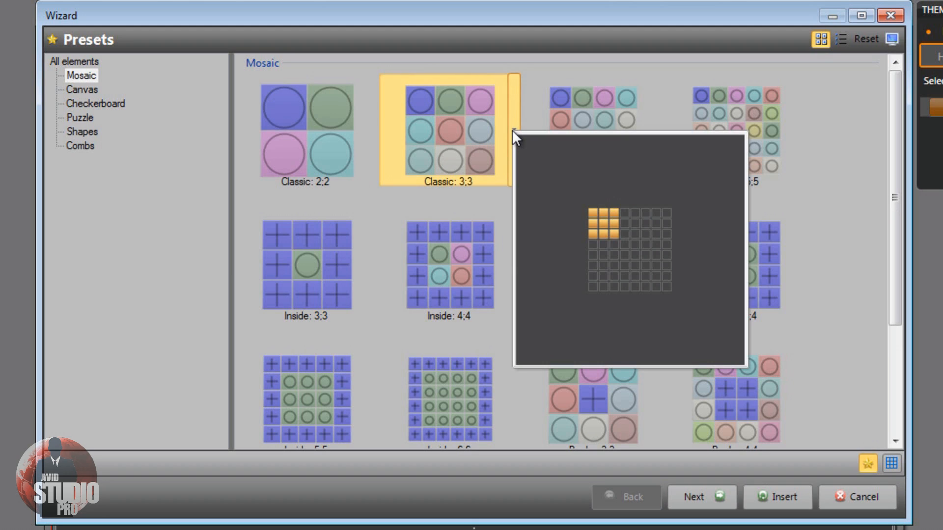
left_click(612, 232)
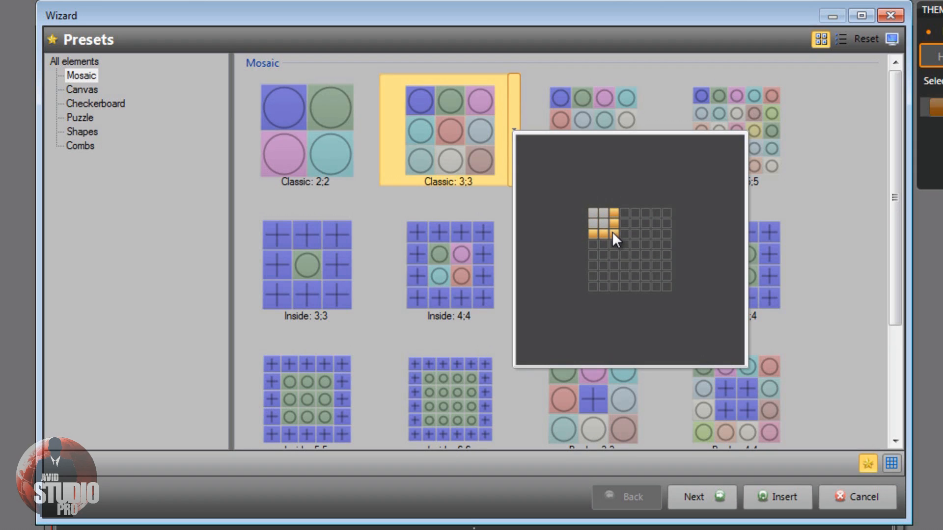
left_click(514, 110)
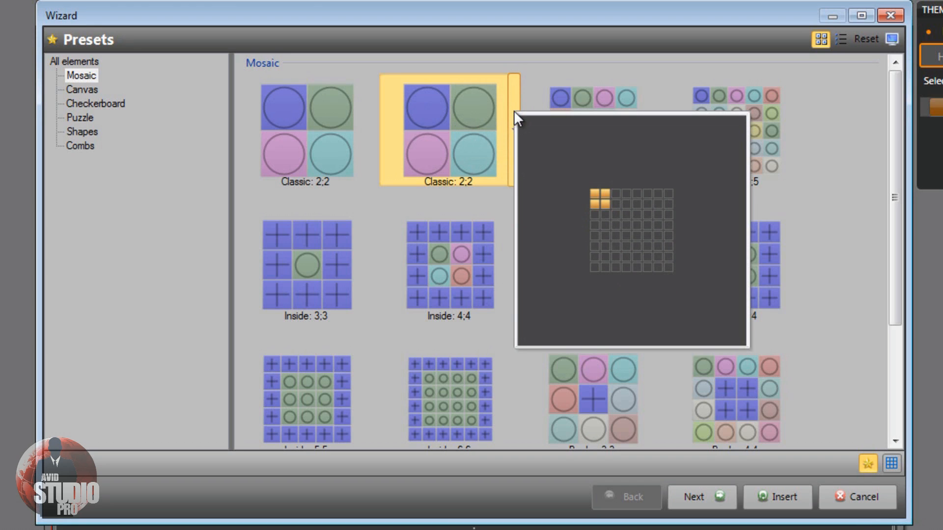
left_click(615, 216)
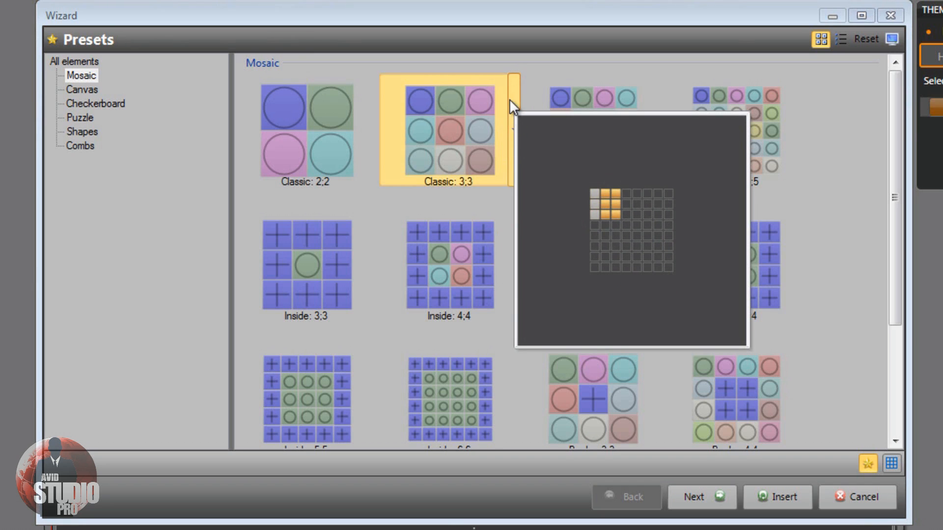
Step: Keep the Classic: 3;3 preset selected and continue to the Video Wall Options
left_click(534, 79)
left_click(461, 112)
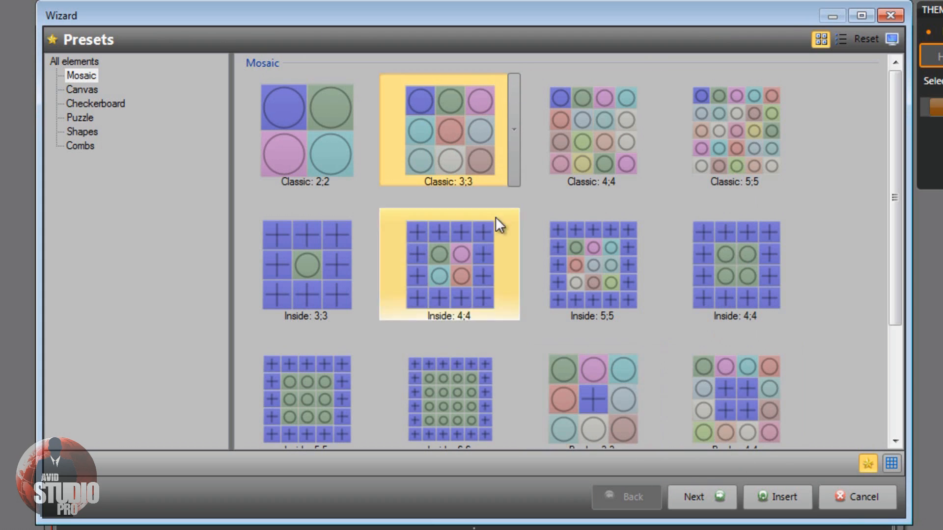
left_click(694, 495)
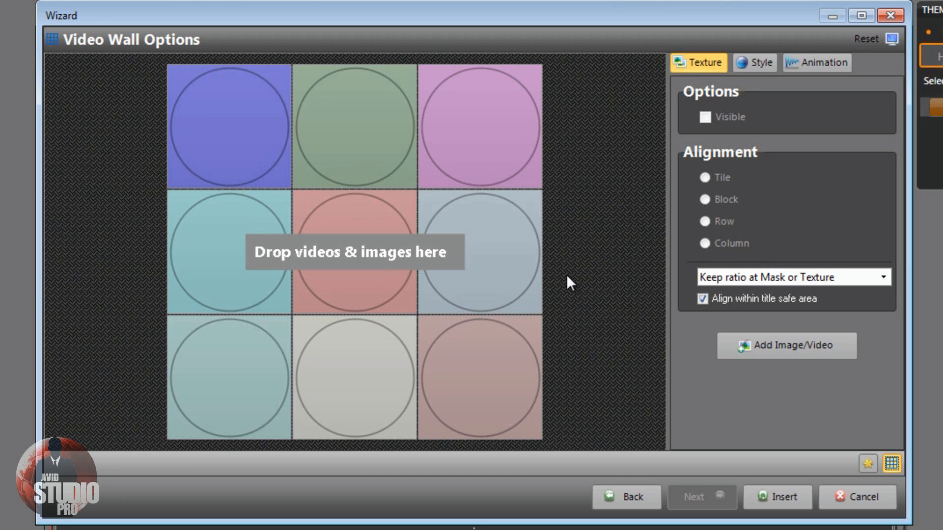
Step: Fill the center tile of the video wall with 000228_VTXHD.avi from the Videos > Avid Studio > Heroglyph Pro Basic Tut folder
left_click(776, 345)
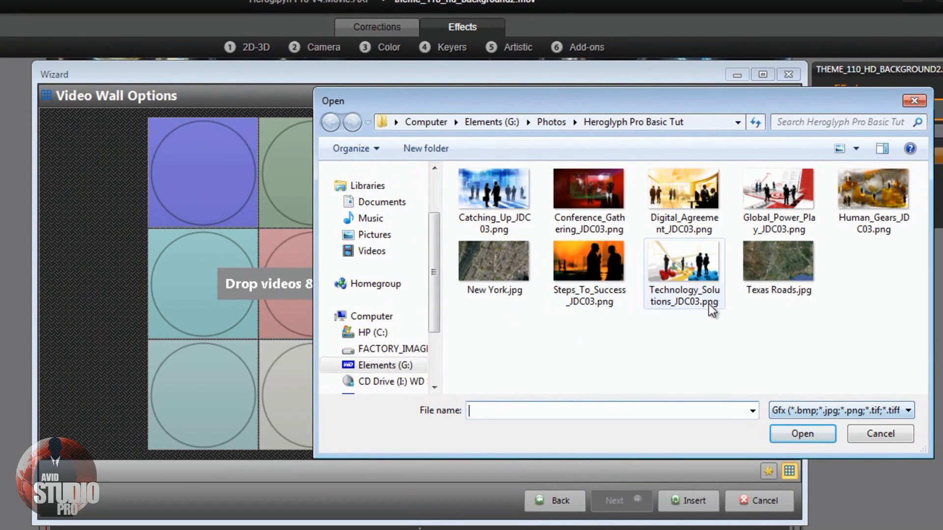
left_click(889, 436)
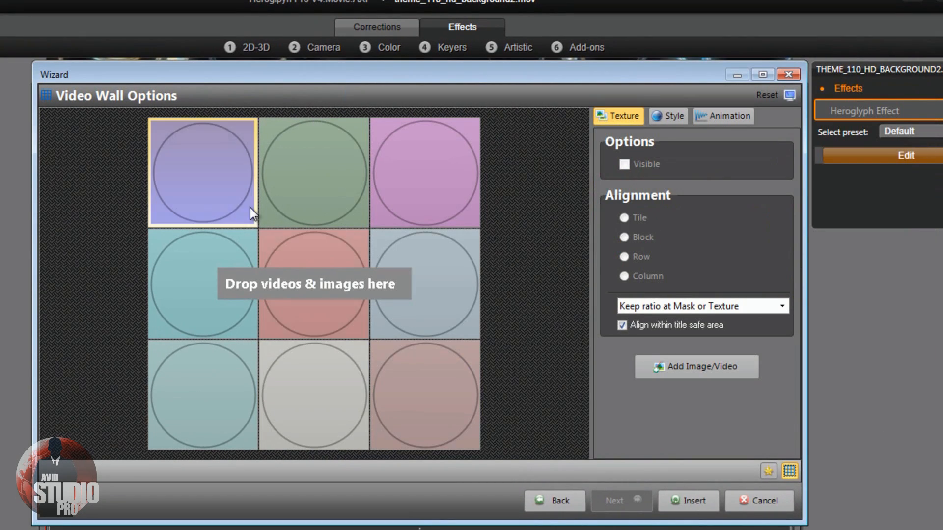
left_click(299, 251)
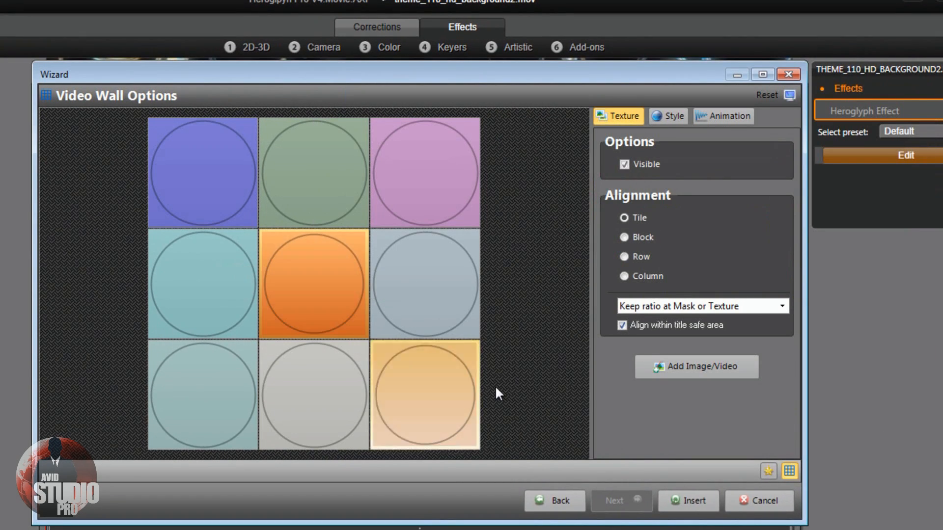
left_click(688, 373)
left_click_drag(431, 263, 429, 324)
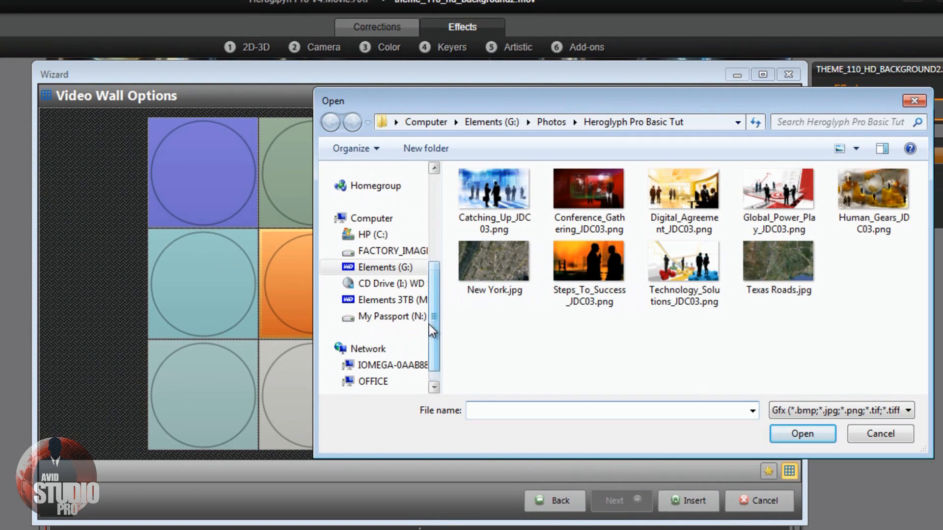
left_click(399, 270)
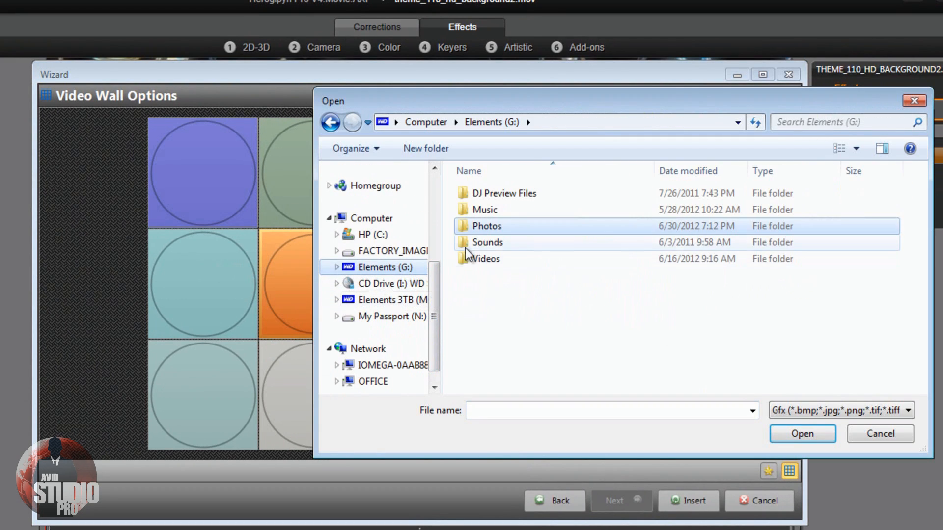
double_click(485, 260)
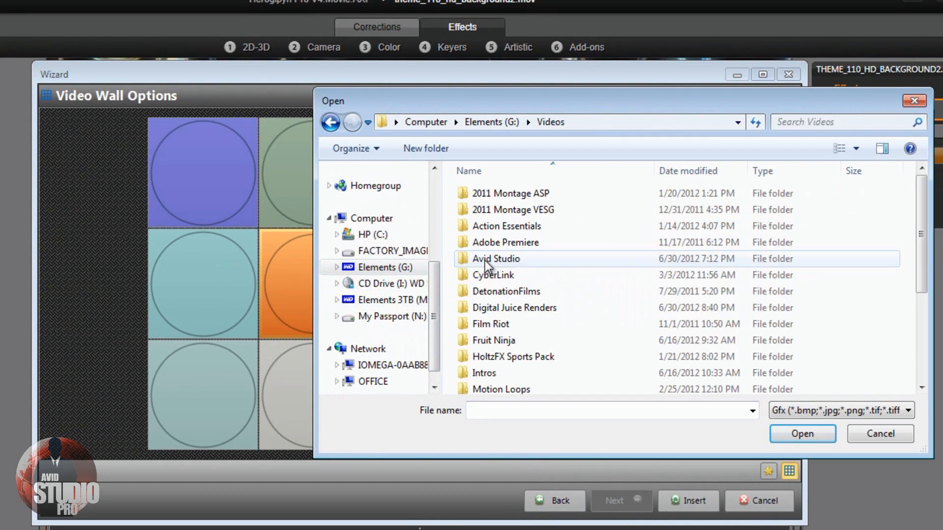
double_click(512, 261)
scroll(540, 285, "down", 2)
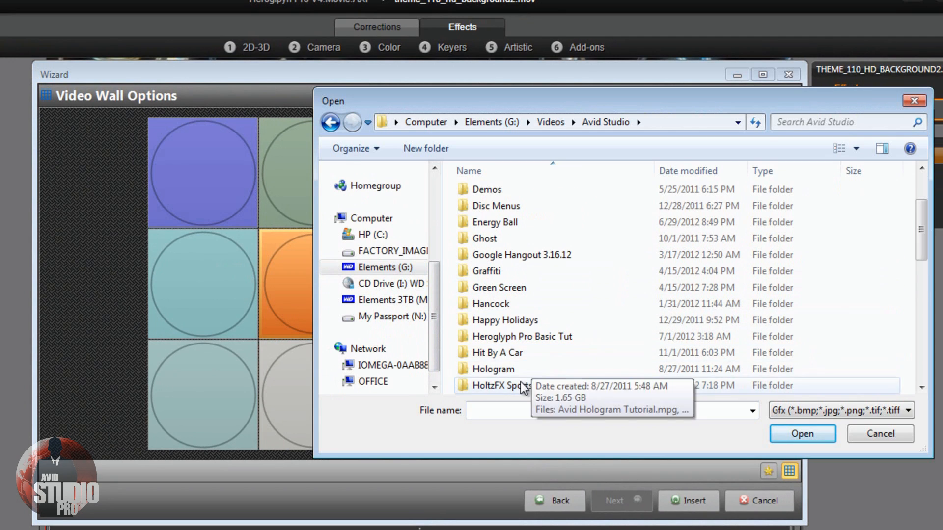
double_click(532, 338)
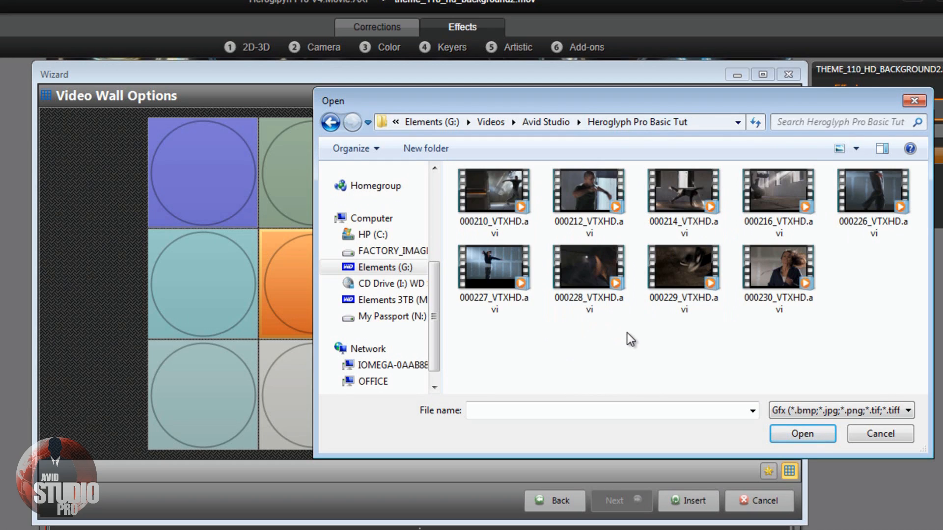
left_click(596, 266)
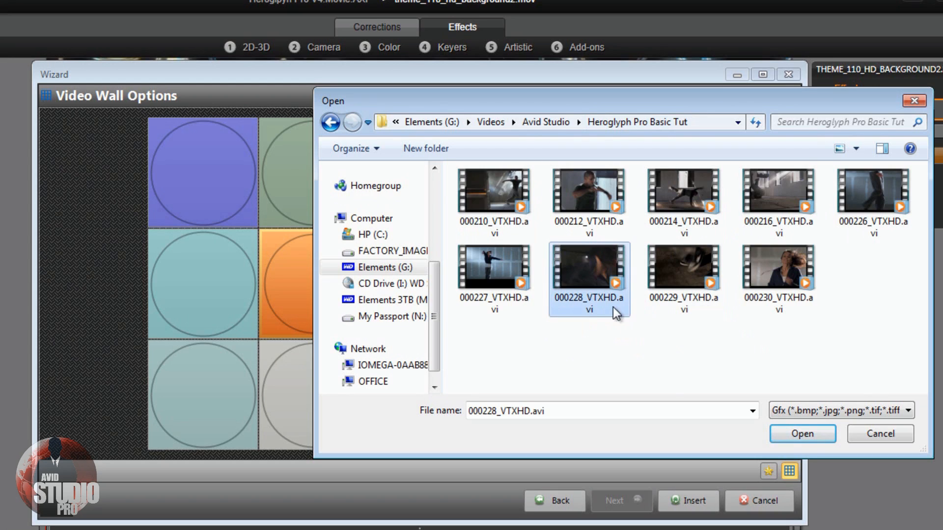
left_click(801, 434)
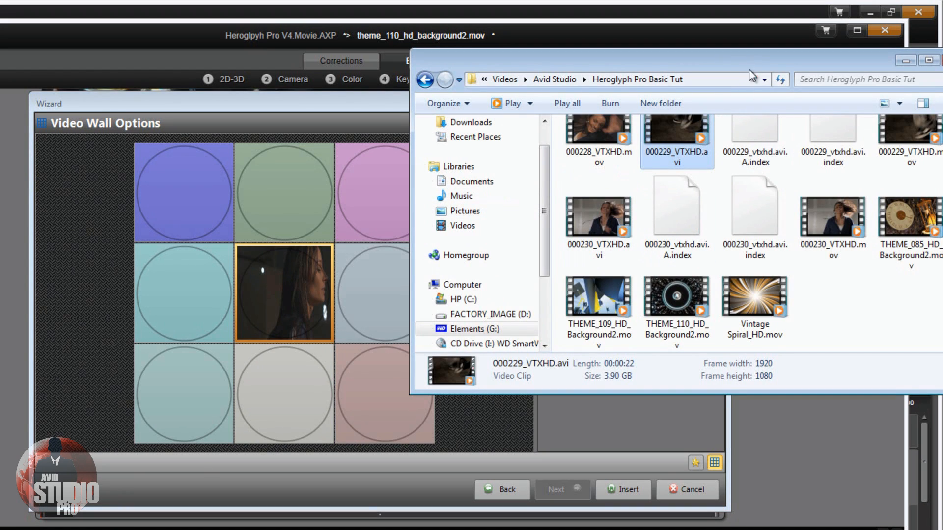
Step: Shrink the Heroglyph Pro Basic Tut folder window and place it beside the video wall tiles, showing its first video files
left_click_drag(766, 62, 717, 63)
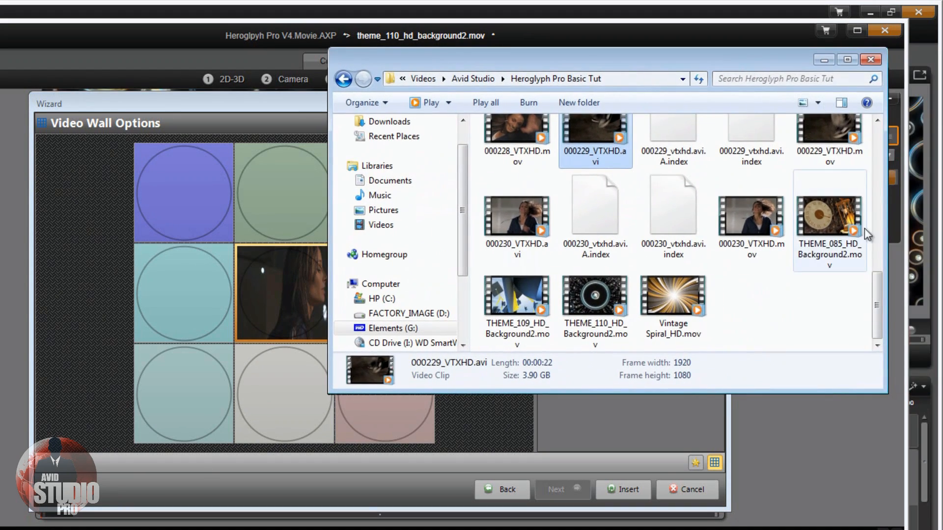
left_click_drag(878, 289, 877, 147)
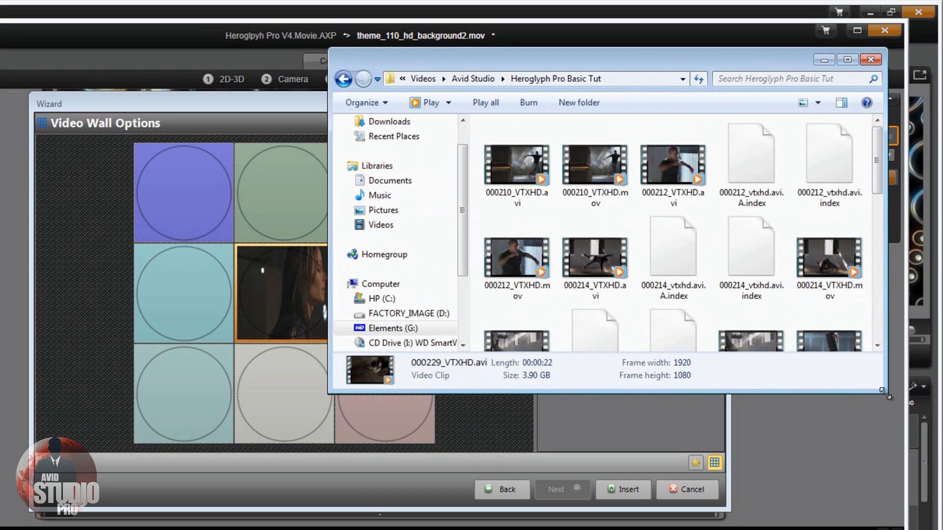
left_click_drag(886, 392, 738, 378)
left_click_drag(603, 64, 730, 123)
left_click_drag(860, 202, 864, 184)
Step: Fill the remaining tiles with the folder's clips, using 000210_VTXHD.avi for top center and 000230_VTXHD.avi for bottom right, and minimize the folder window
left_click(647, 205)
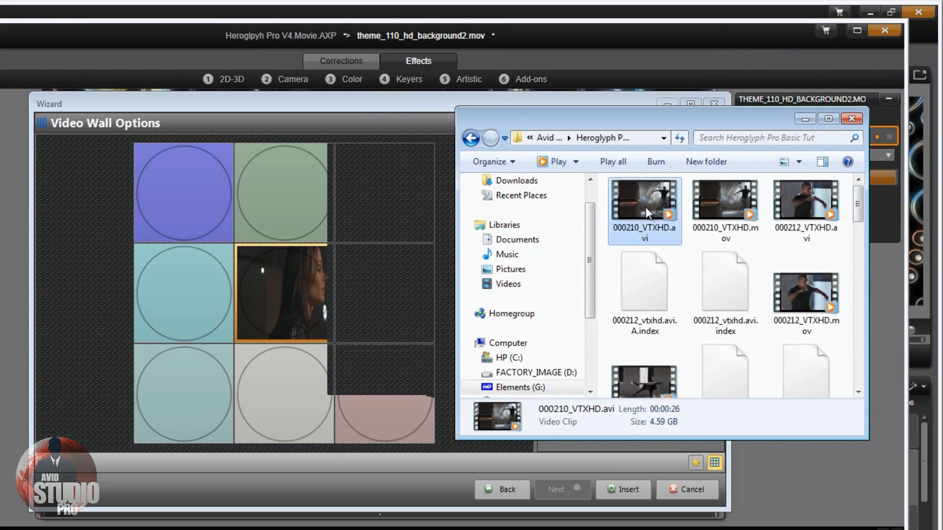
left_click_drag(441, 219, 294, 202)
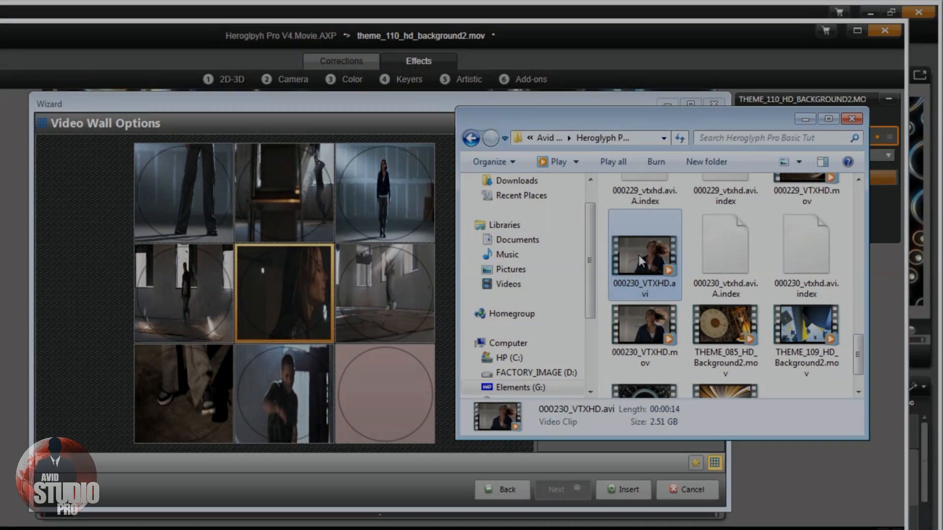
left_click_drag(641, 255, 377, 393)
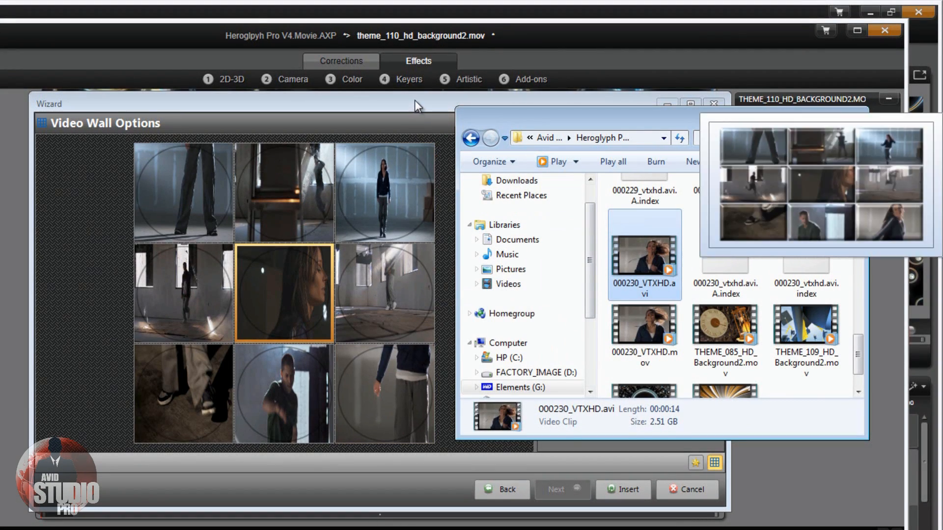
left_click(415, 101)
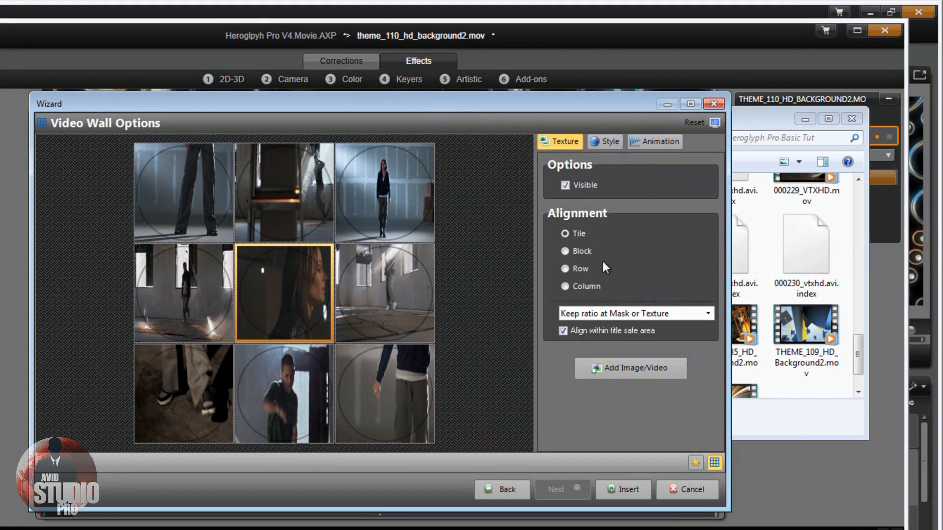
left_click(806, 119)
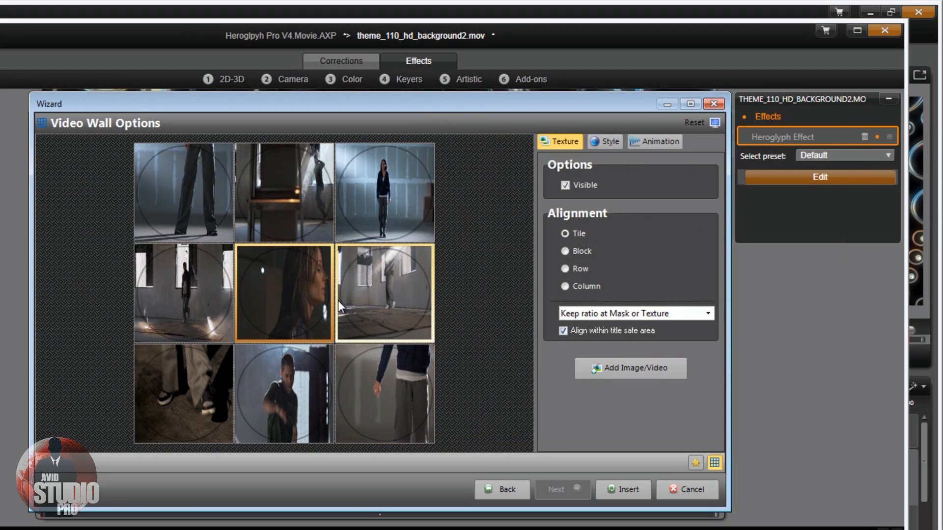
Step: Try the Block, Row and Column texture alignments on the video wall, return to Tile and look through the ratio options
left_click(565, 251)
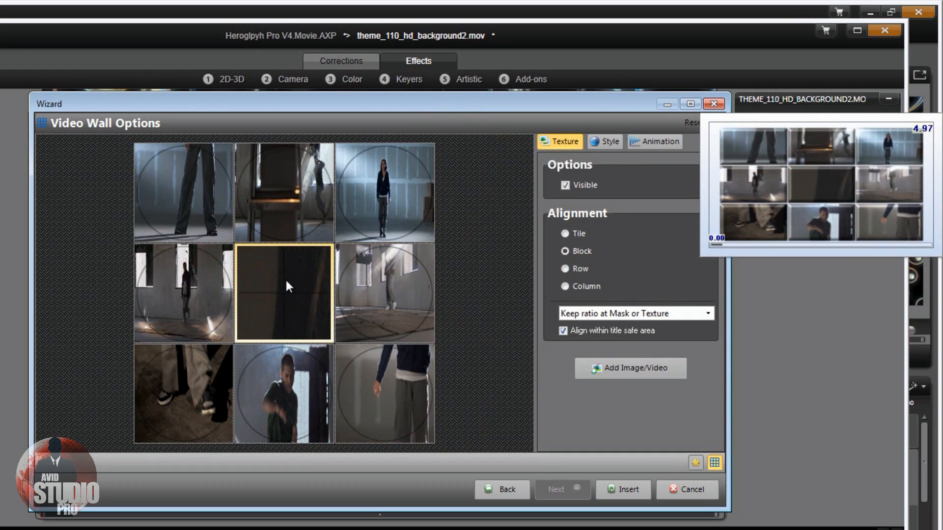
left_click(565, 270)
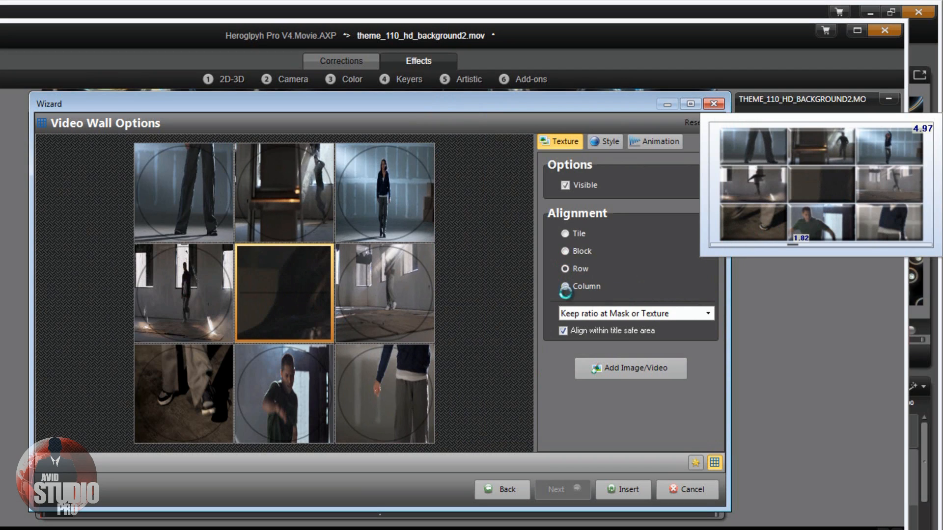
left_click(566, 285)
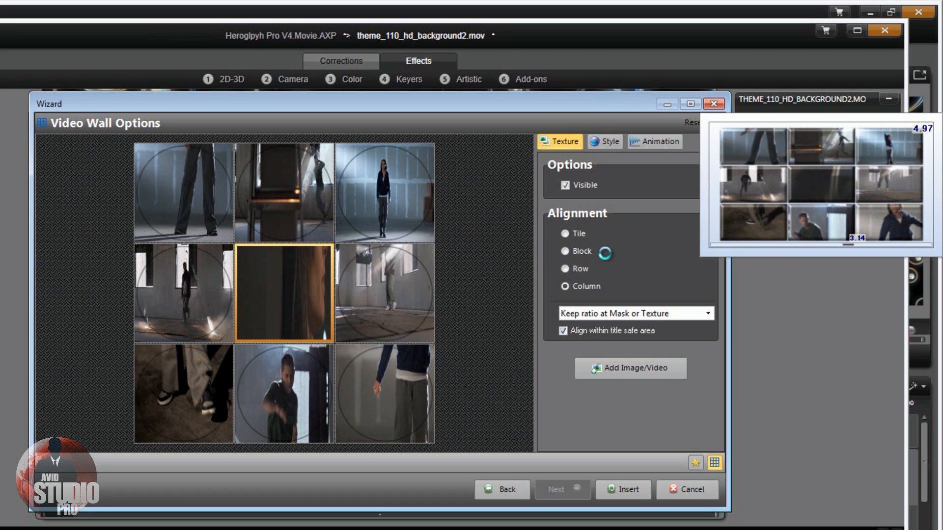
left_click(566, 234)
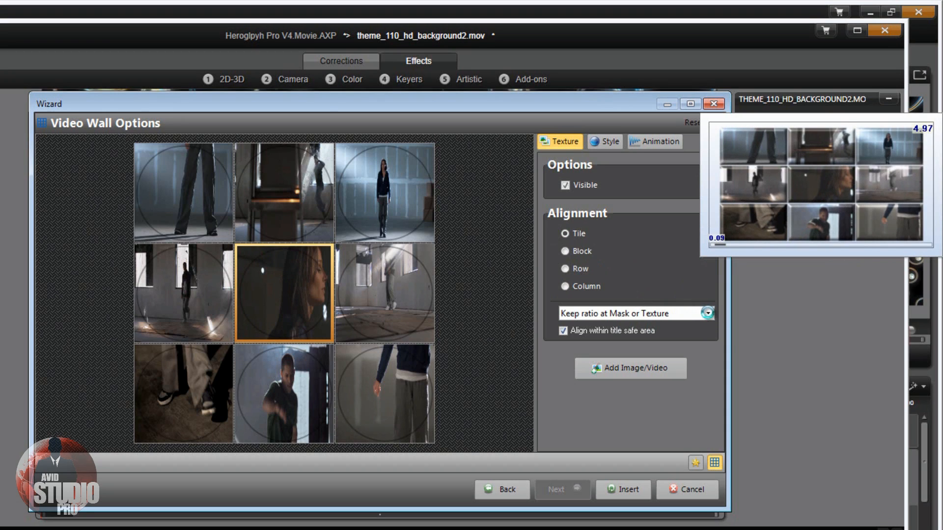
left_click(709, 313)
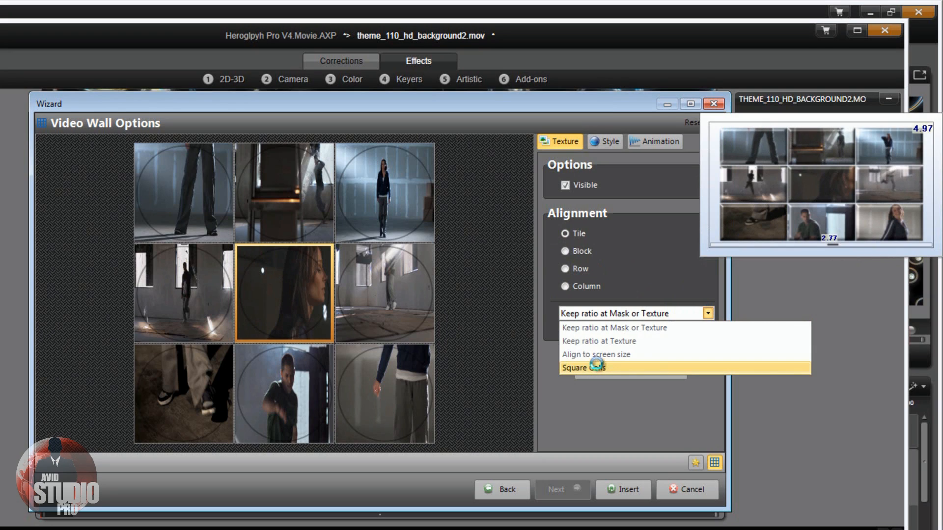
left_click(566, 400)
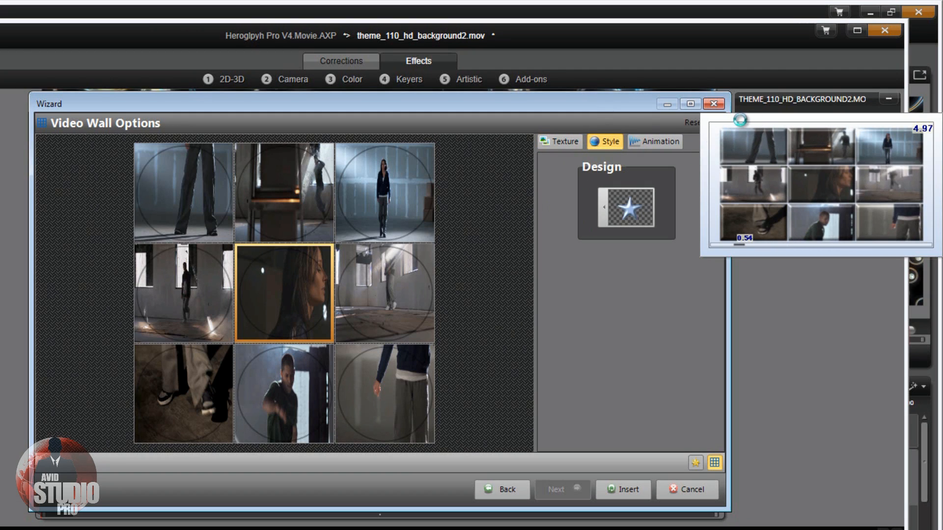
Step: Compare a blue Prominent and a white Misc star design on the video wall, and settle on a beveled Plastic design
left_click(604, 205)
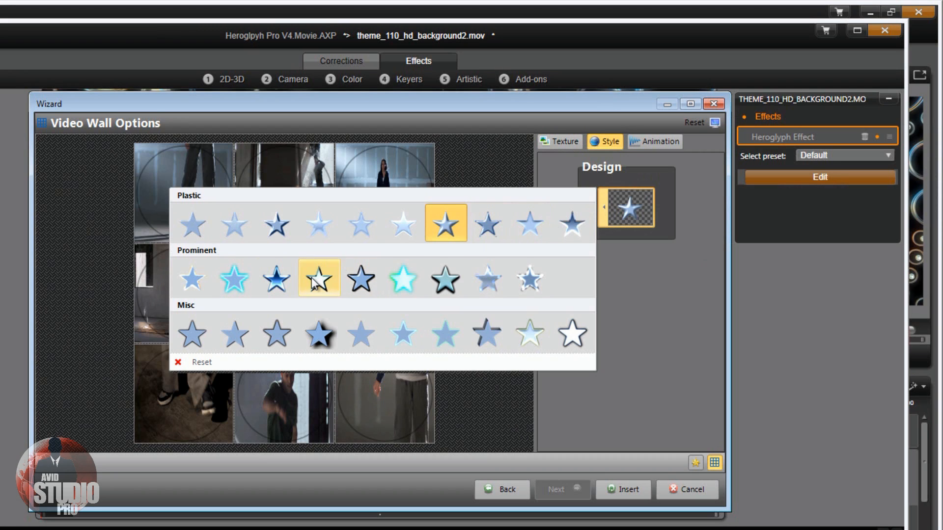
left_click(277, 280)
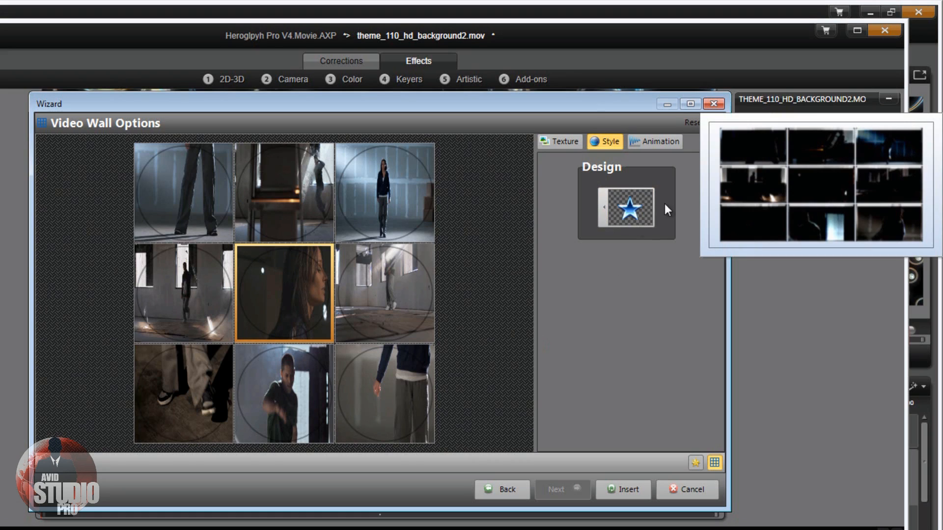
left_click(626, 207)
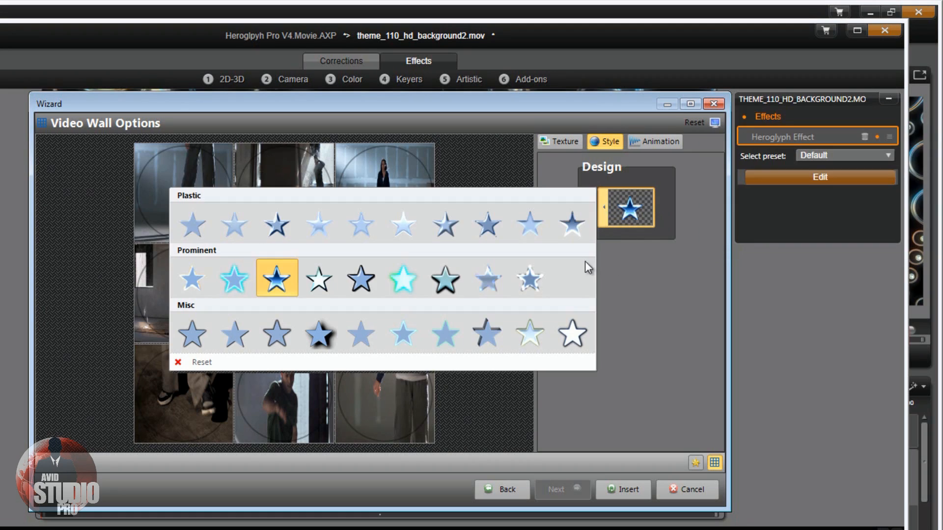
left_click(573, 331)
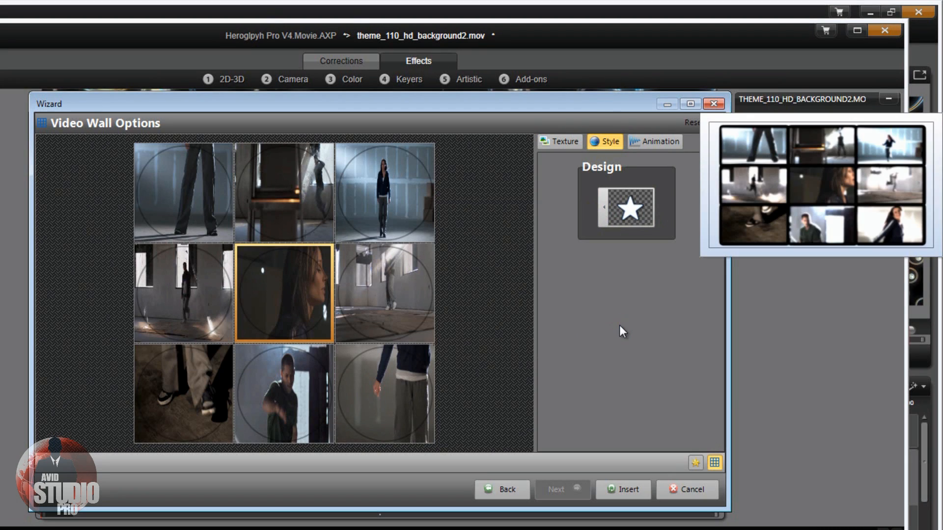
left_click(607, 208)
left_click(281, 223)
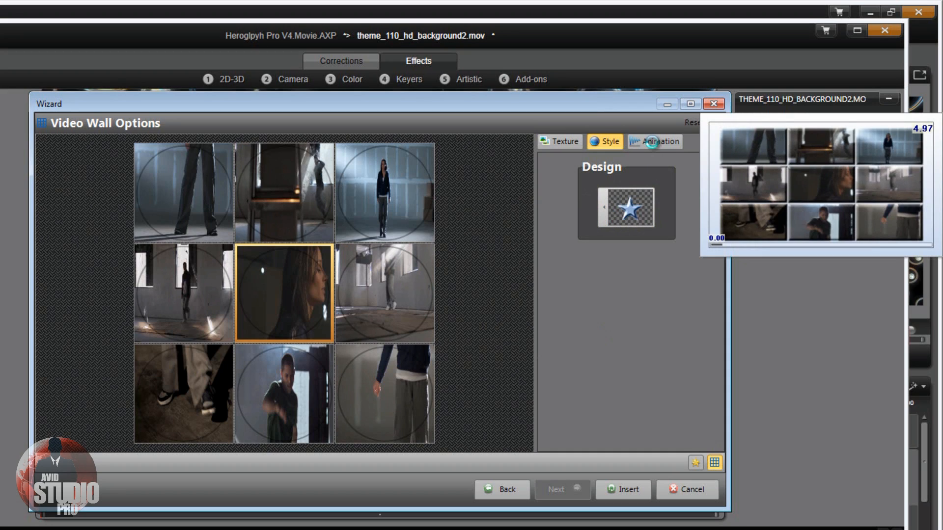
Step: Try the Continuous effect animation on the video wall and browse its available effects
left_click(652, 142)
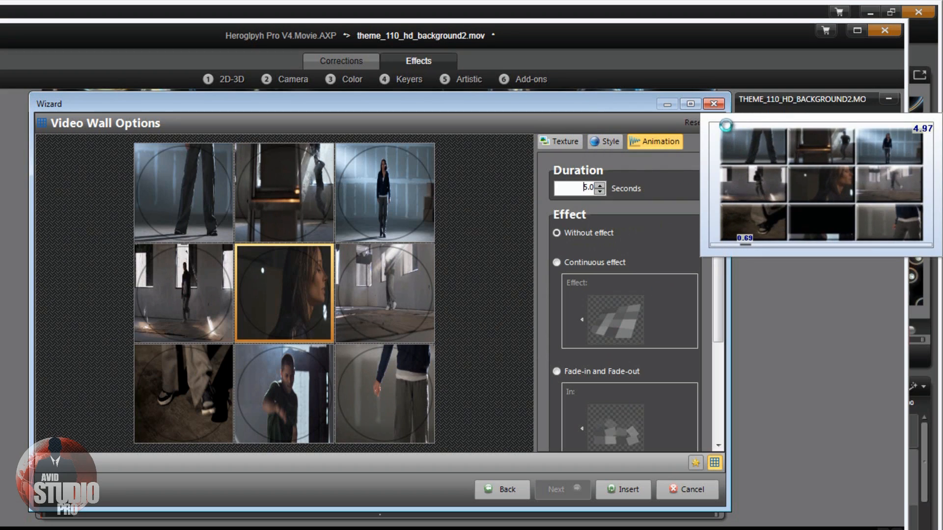
left_click(556, 263)
left_click_drag(720, 271, 718, 302)
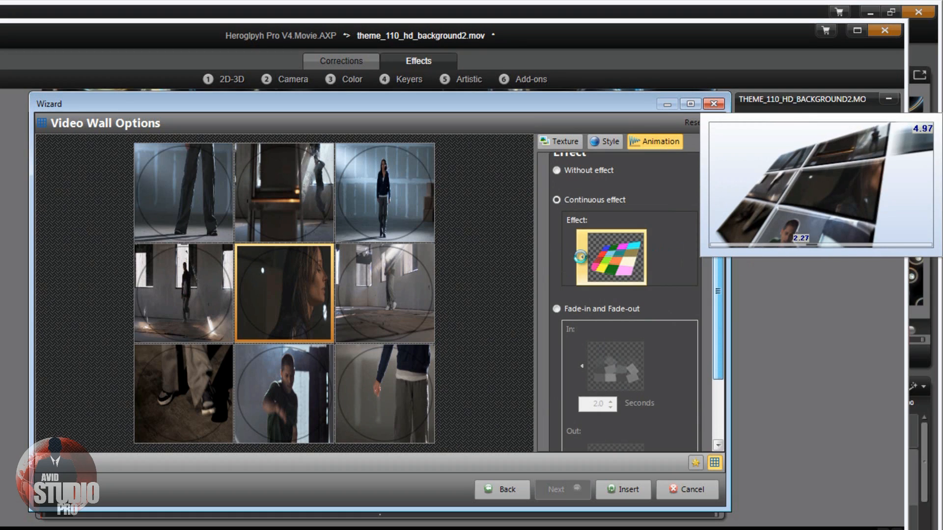
left_click(584, 259)
left_click(712, 230)
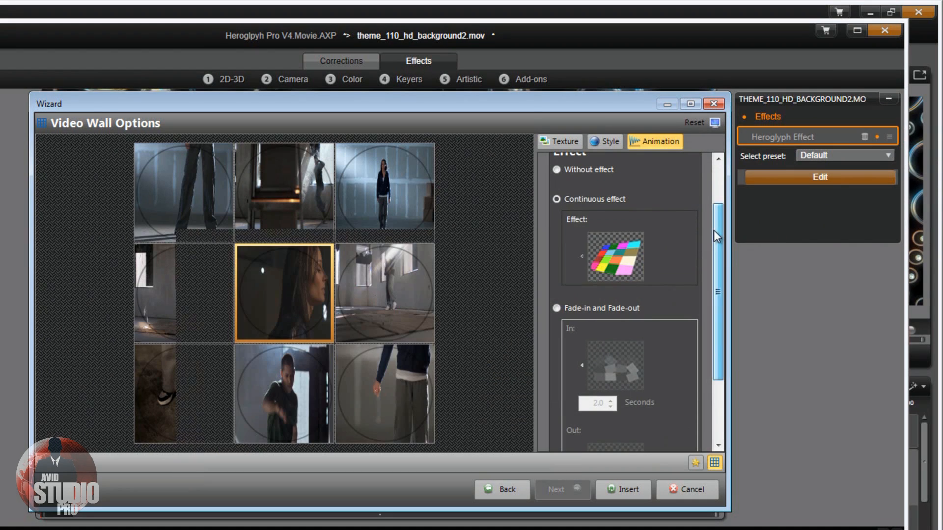
Step: Try the Fade-in and Fade-out animation on the video wall and browse the Classic effects for the Out phase
left_click(560, 307)
scroll(711, 309, "down", 5)
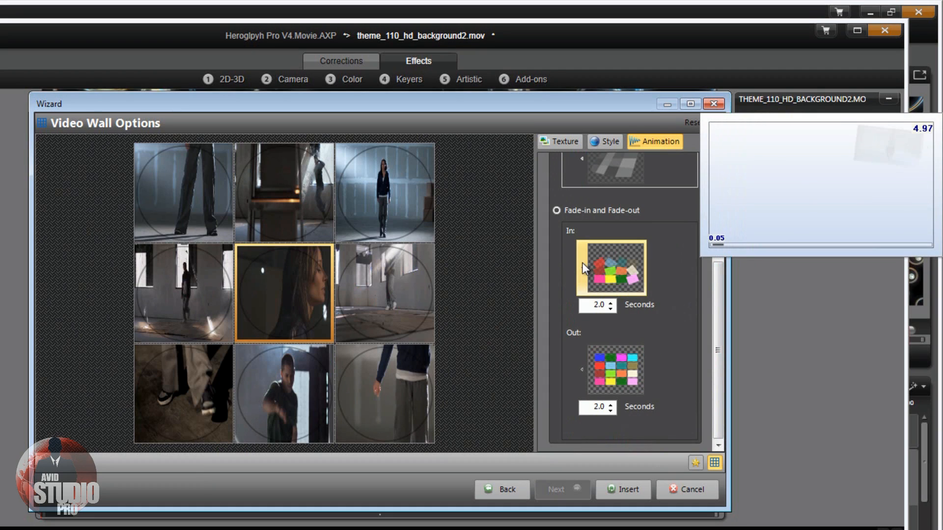
left_click(583, 366)
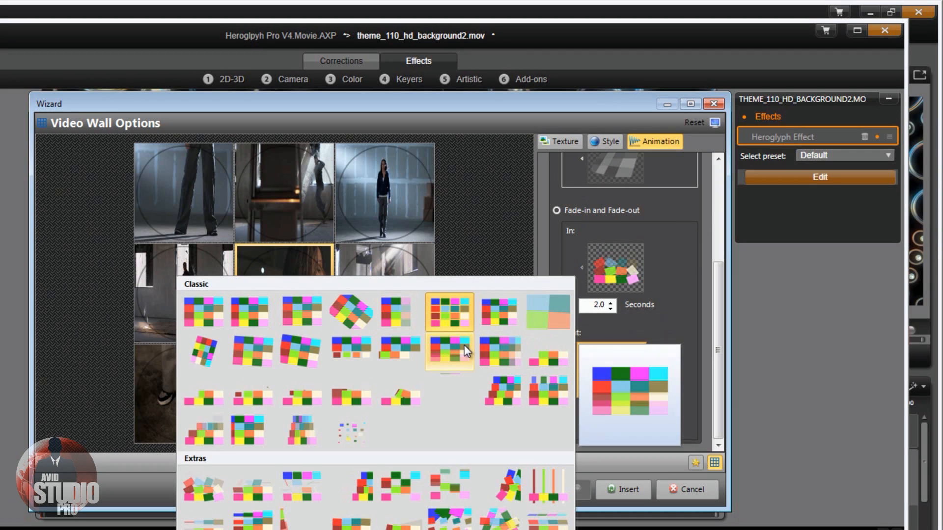
left_click_drag(712, 313, 713, 213)
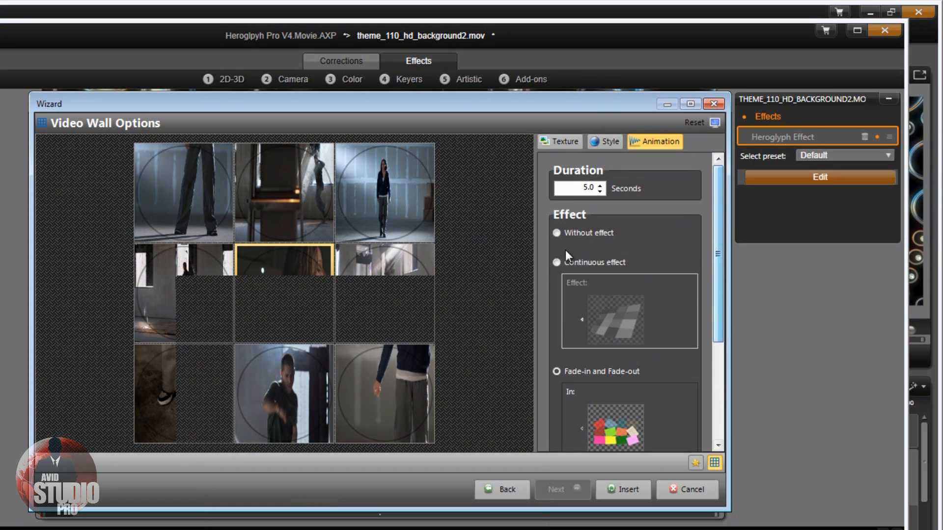
Step: Set the video wall's animation to Without effect and insert the wall into the title
left_click(559, 233)
left_click(623, 489)
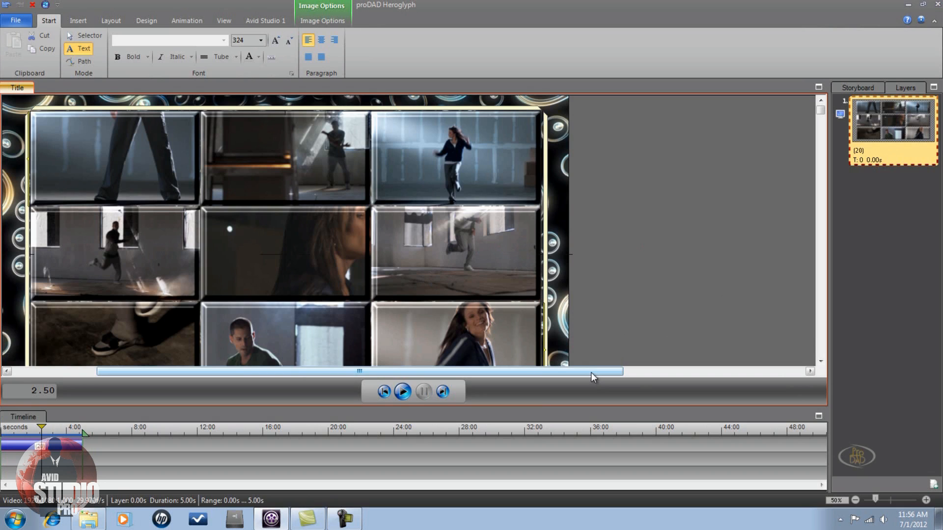
Step: Shrink the inserted video wall from its upper-left corner to about 1518 by 851, revealing more of the background clip
left_click_drag(591, 372, 551, 374)
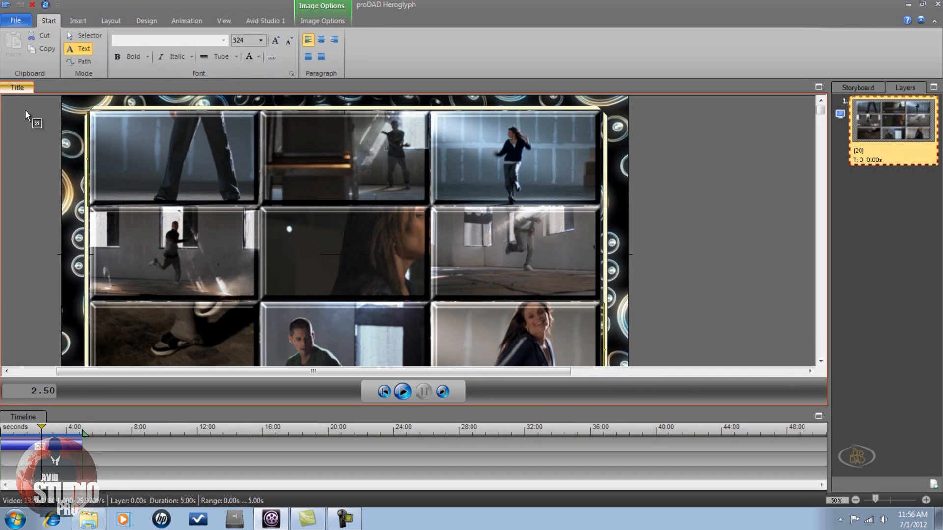
left_click(99, 109)
left_click_drag(87, 106, 127, 141)
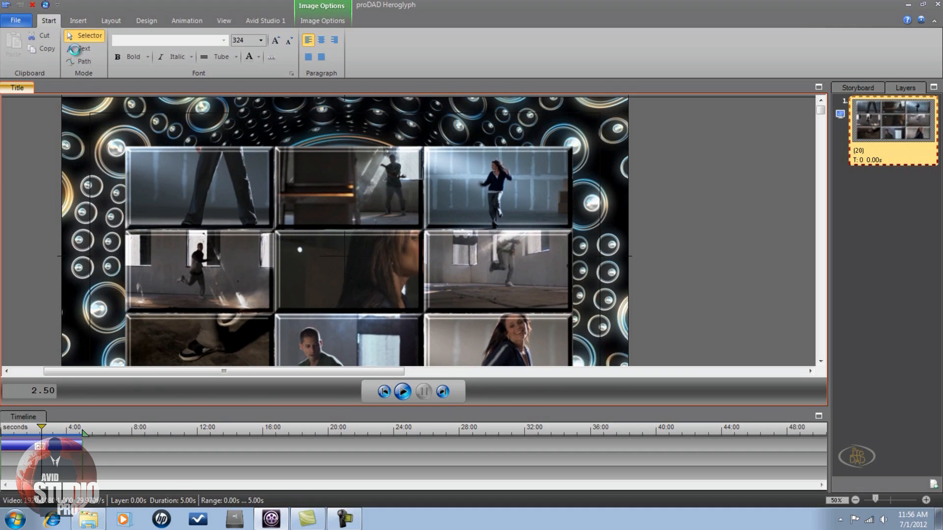
left_click(78, 19)
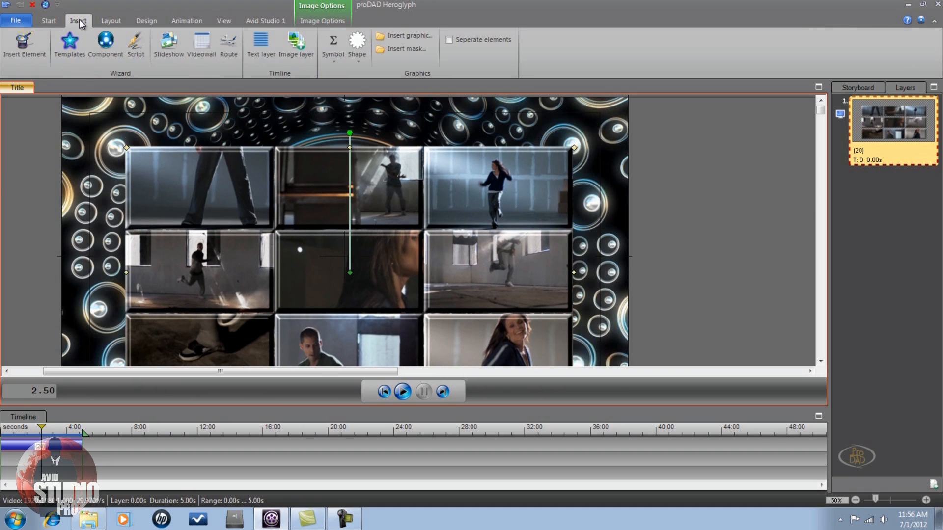
left_click(109, 23)
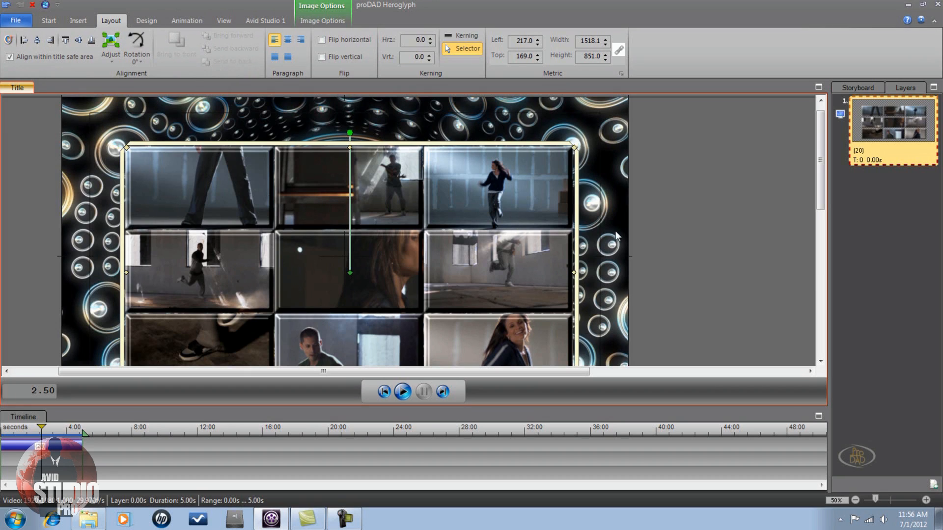
left_click_drag(821, 169, 750, 157)
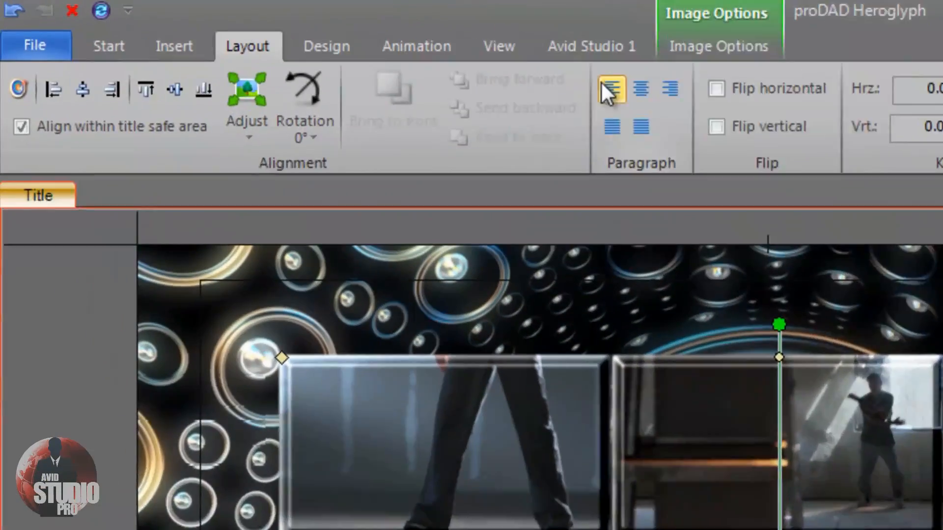
Step: Apply the video wall title and confirm the Heroglyph Effect on theme_110_hd_background2.mov
left_click(298, 23)
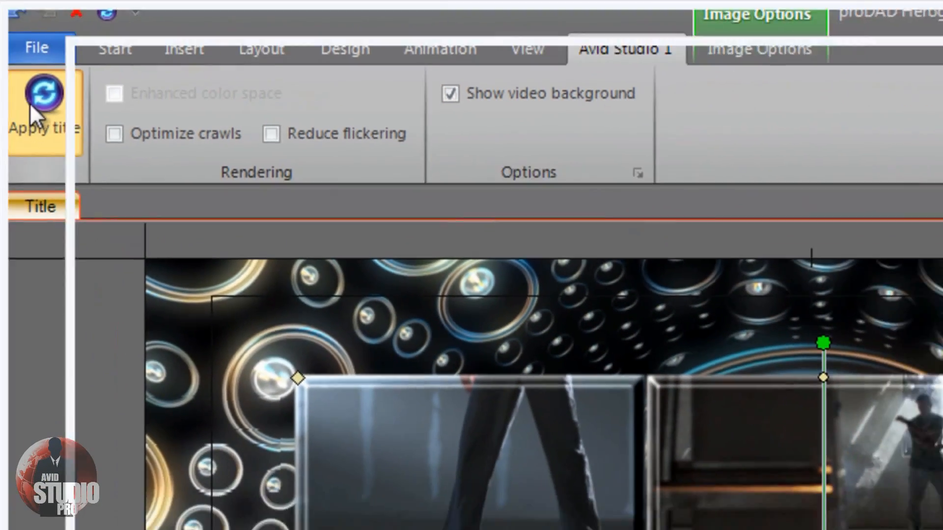
left_click(30, 103)
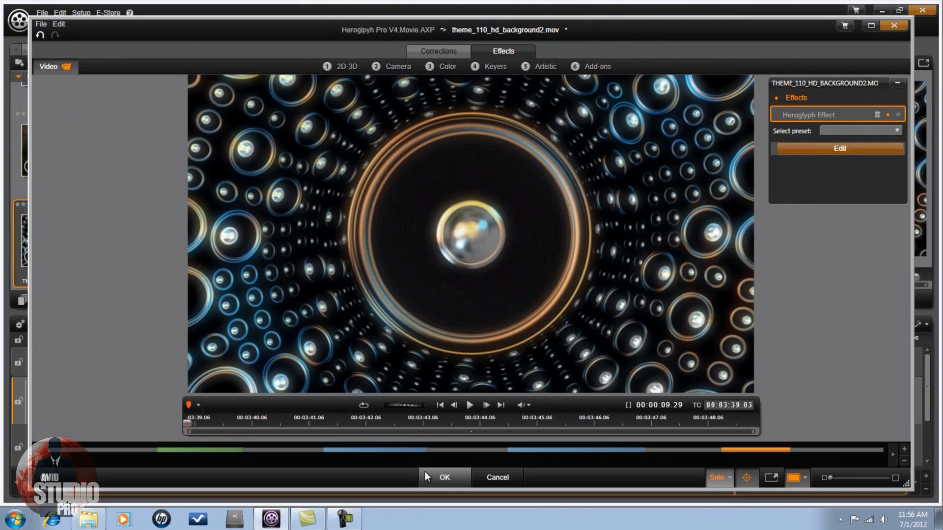
left_click(445, 477)
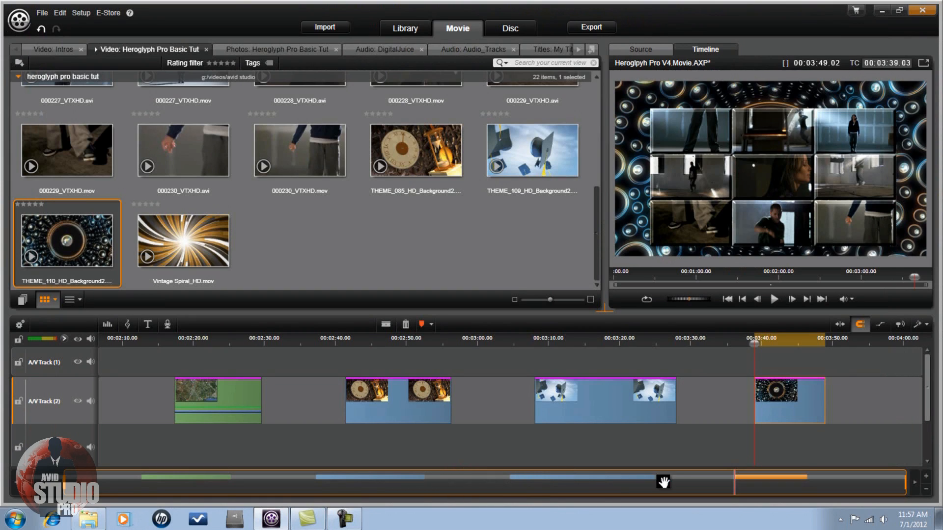
Step: Place Vintage Spiral_HD.mov on A/V Track (2) at about 00:04:03.27, after the video wall clip
left_click_drag(290, 491, 497, 493)
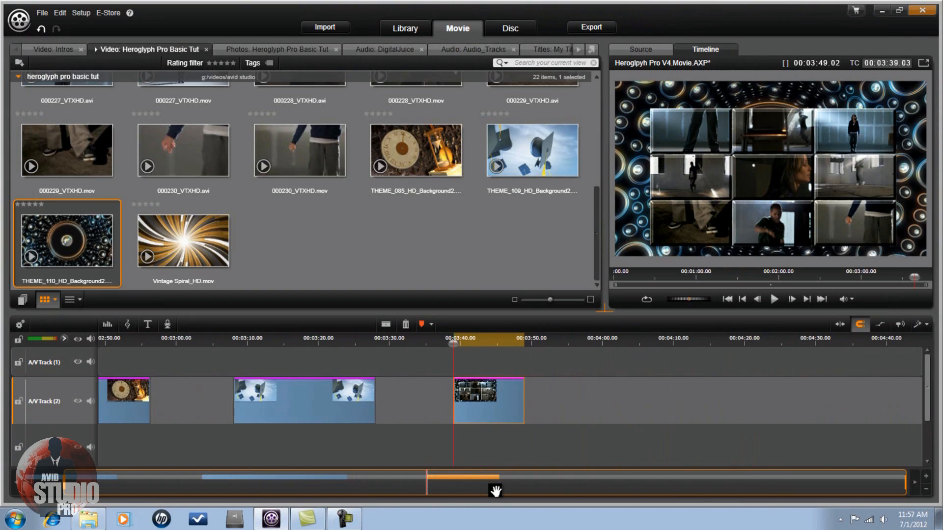
left_click_drag(454, 342, 622, 350)
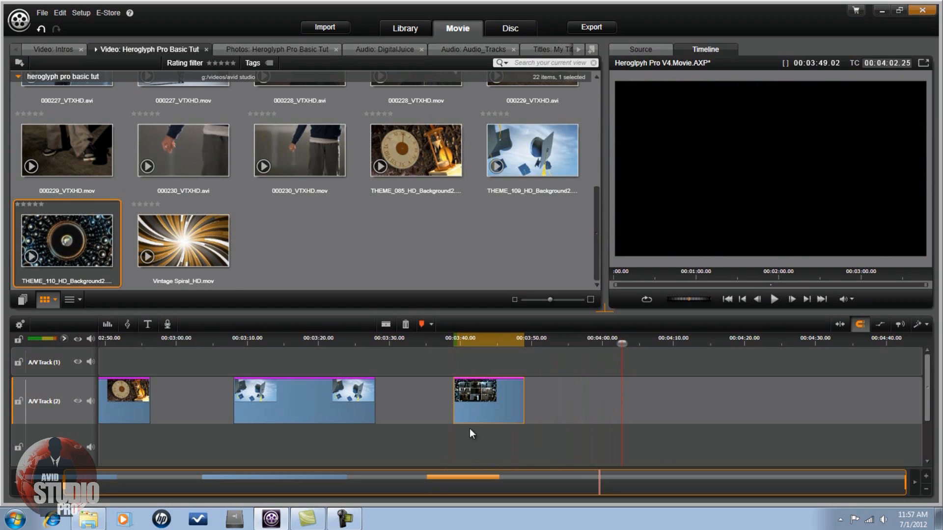
left_click_drag(184, 242, 624, 404)
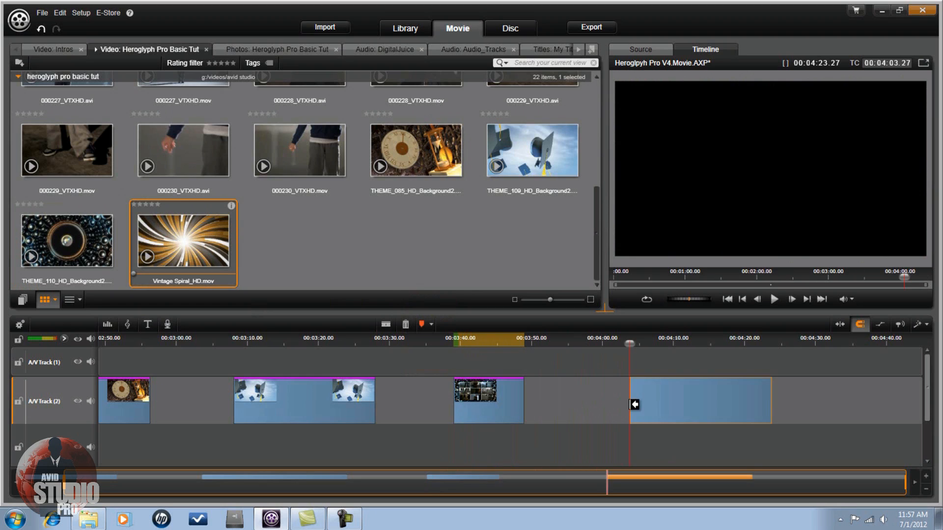
Step: Delete the "Your Text Here" placeholder text from the blank title
left_click_drag(543, 491, 626, 489)
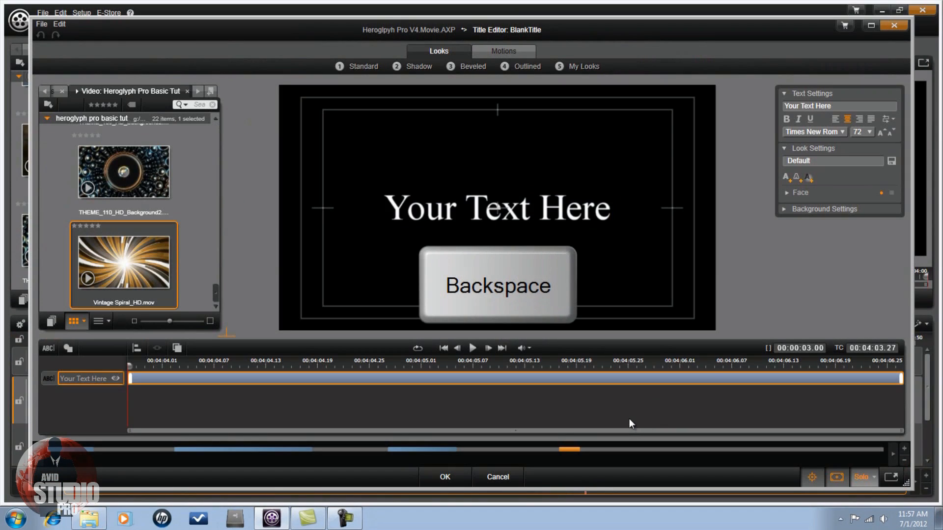
left_click(589, 217)
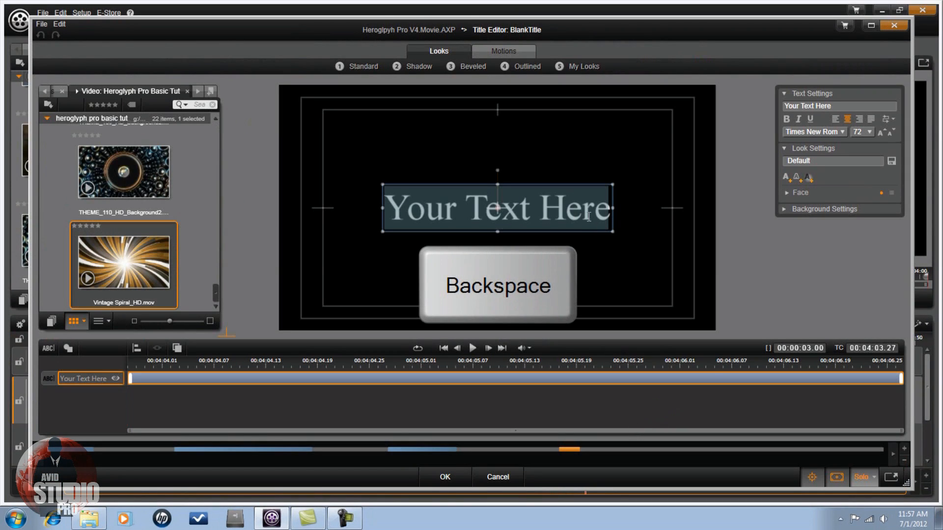
key("BackSpace")
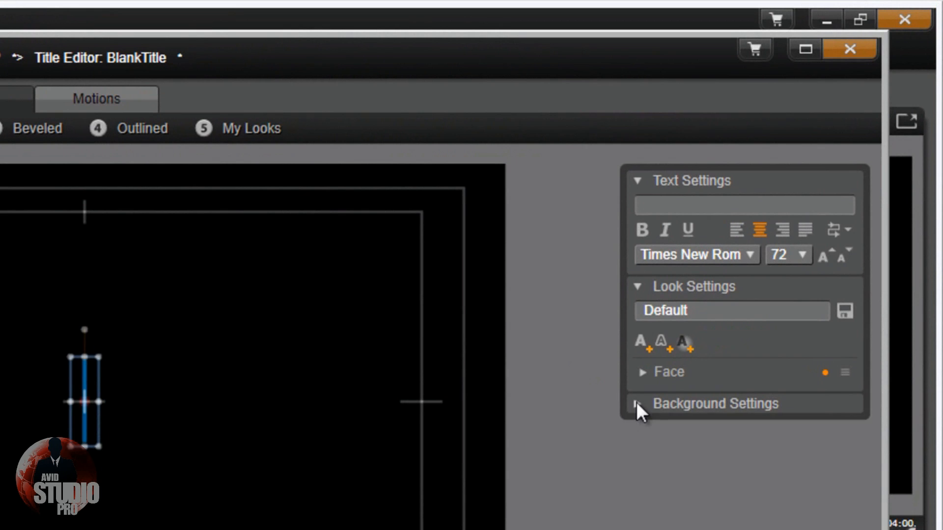
Step: Give the blank title a near-white solid background of R 252, G 247, B 247 and confirm the title
left_click(783, 208)
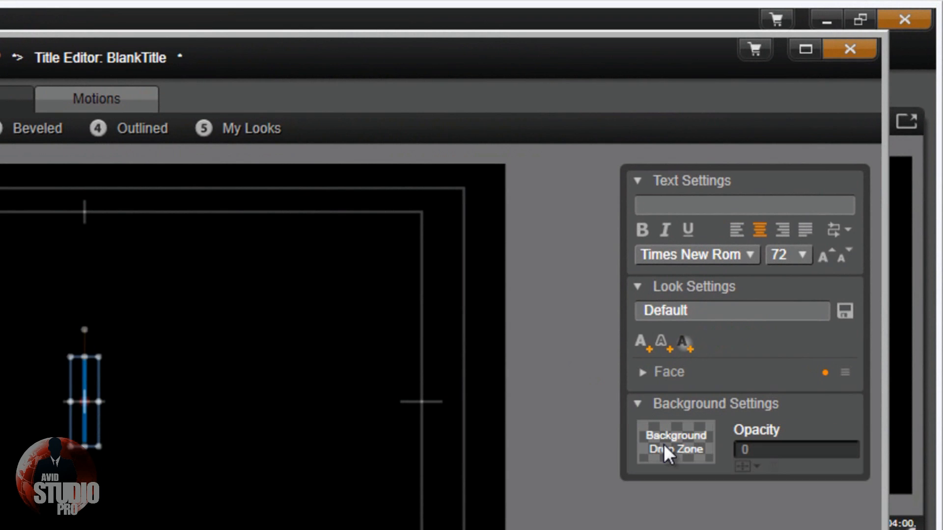
left_click(664, 444)
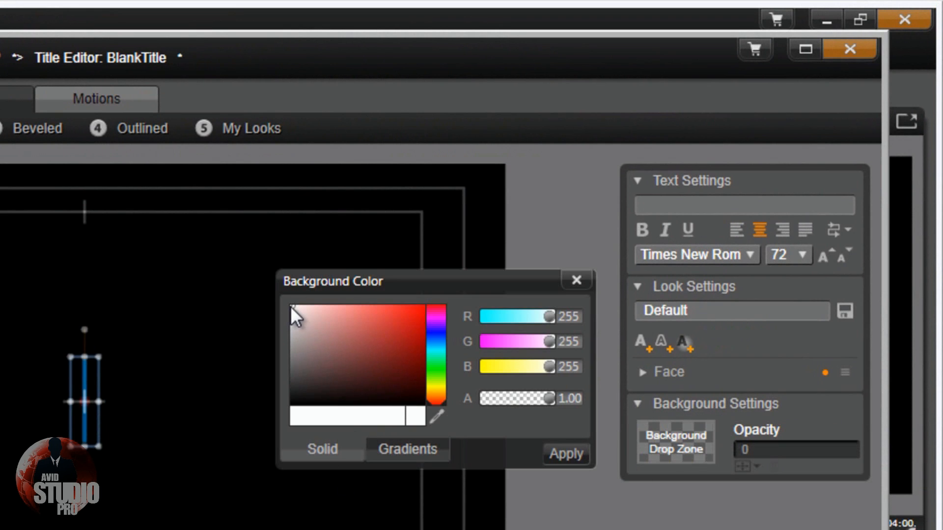
left_click(401, 315)
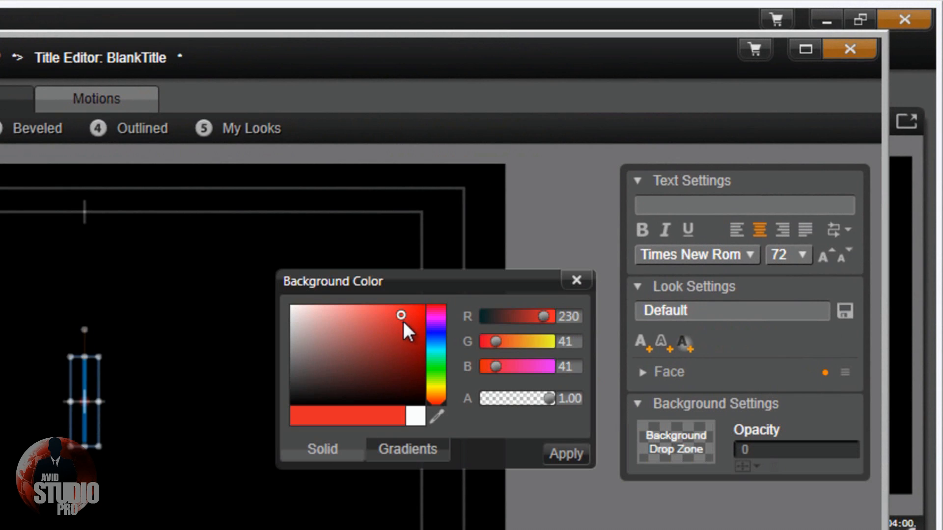
left_click(389, 399)
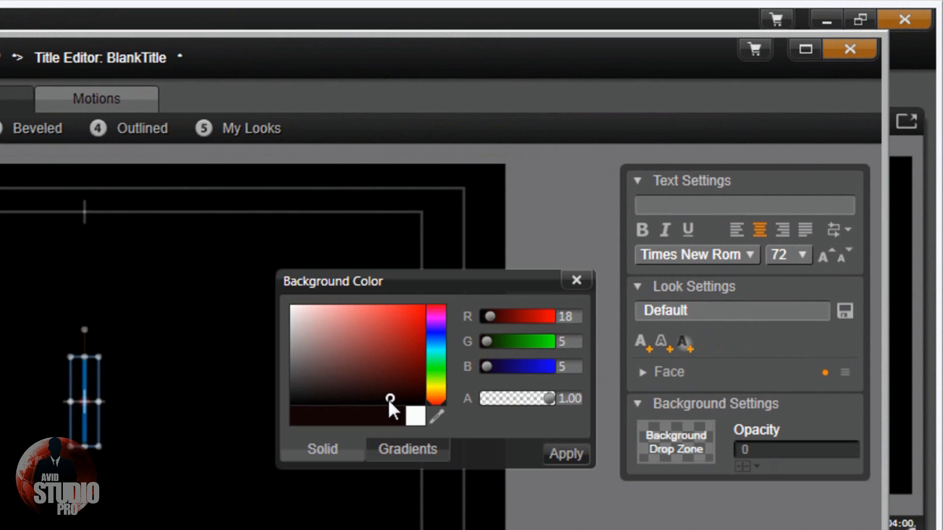
left_click(293, 306)
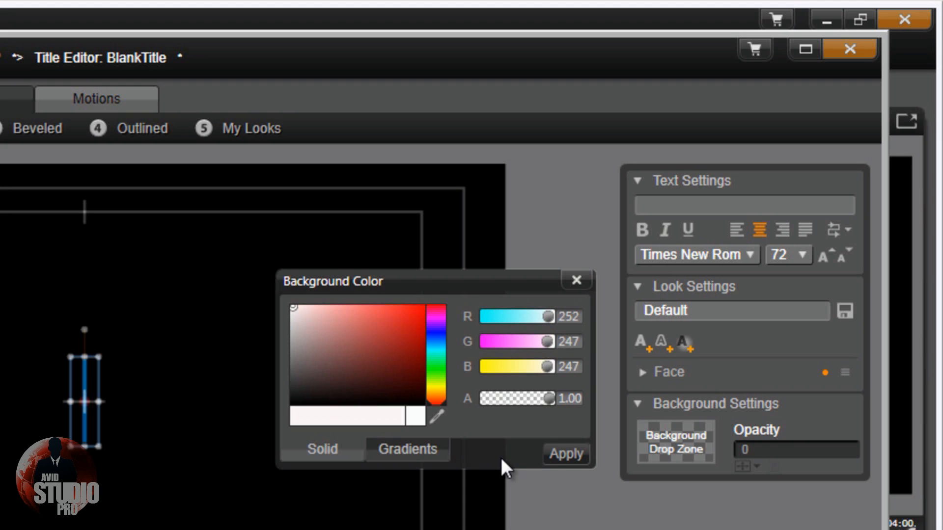
left_click(550, 452)
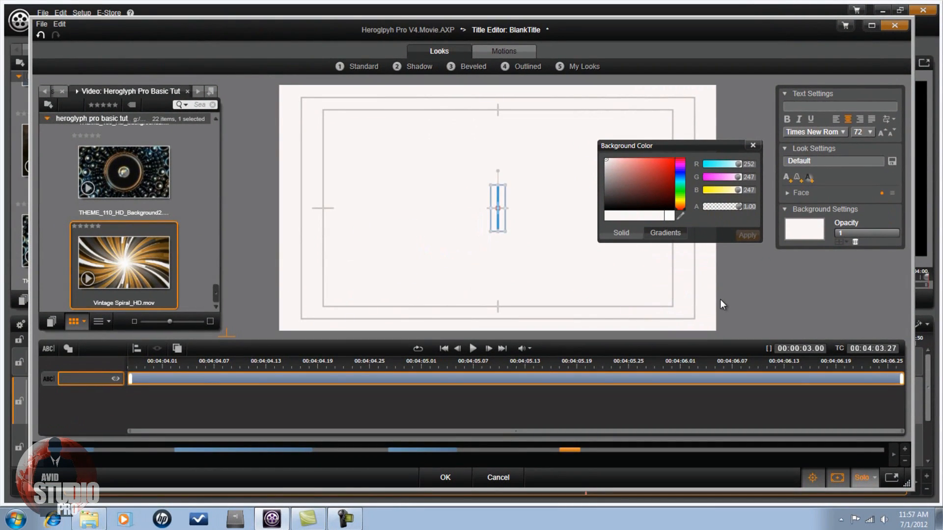
left_click(451, 480)
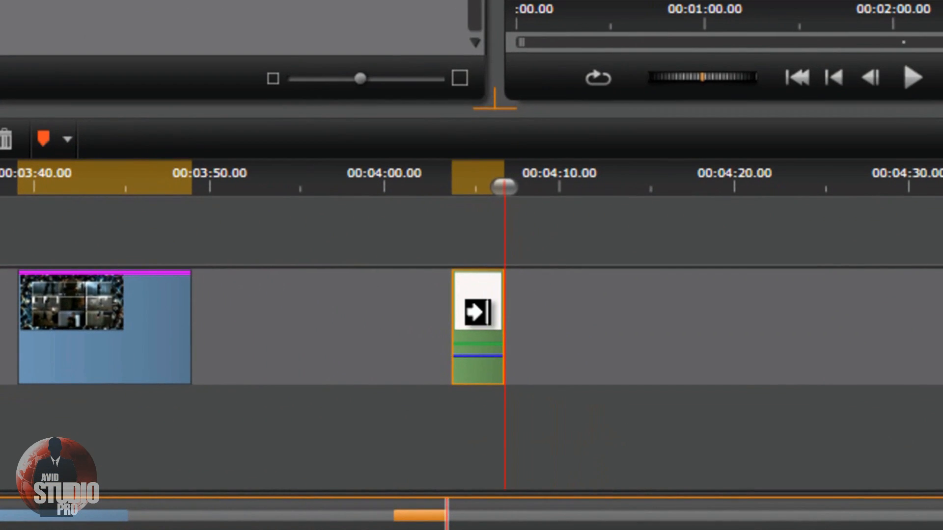
Step: Lengthen the BlankTitle clip on A/V Track (2) to about 10 seconds
left_click(484, 314)
left_click(660, 355)
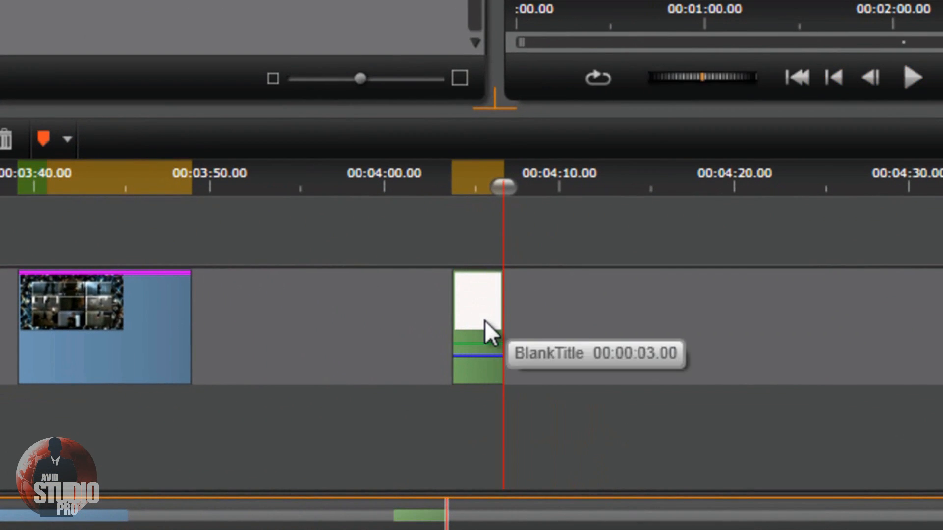
left_click_drag(482, 311, 609, 314)
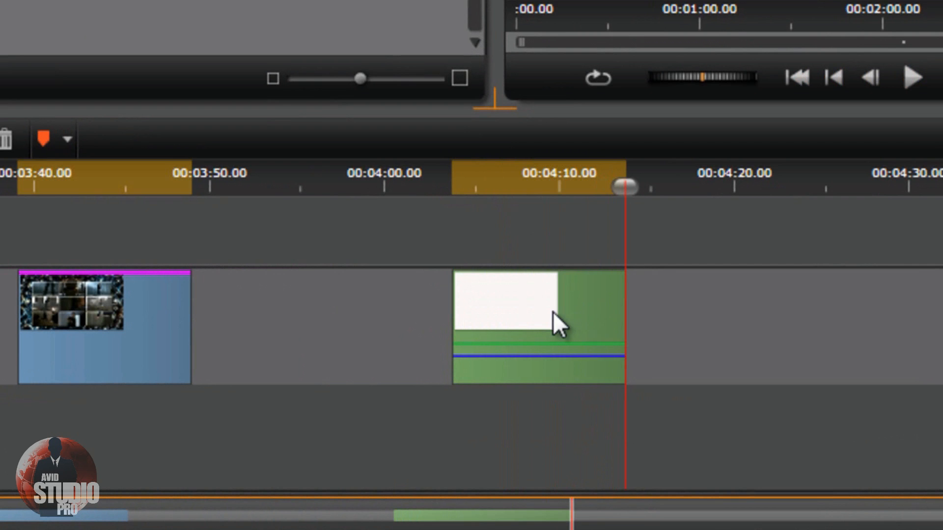
Step: Add the proDAD Heroglyph Effect to the BlankTitle clip and open the effect for editing
right_click(553, 312)
left_click(591, 354)
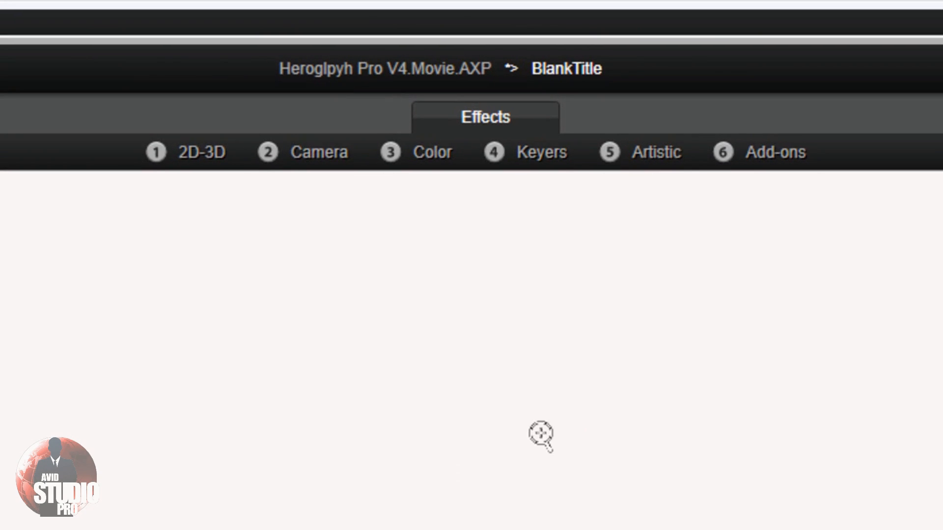
left_click(776, 153)
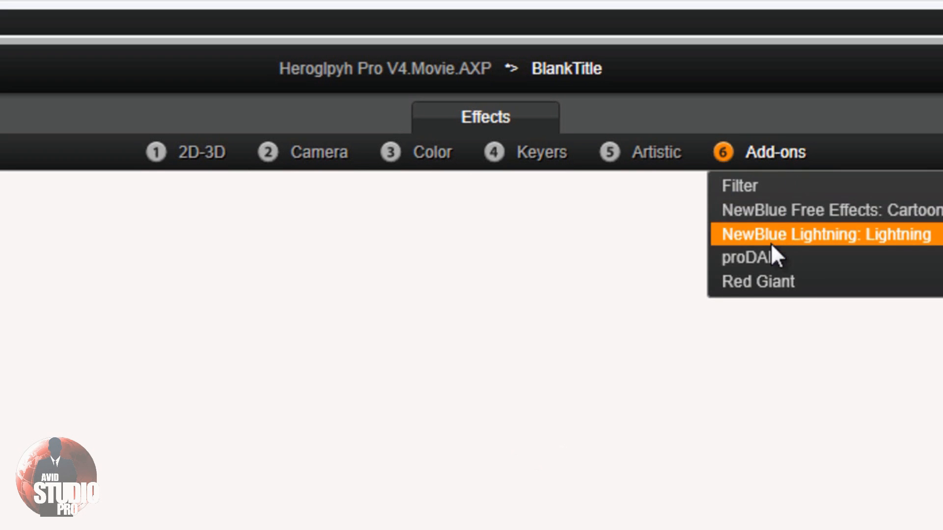
left_click(764, 254)
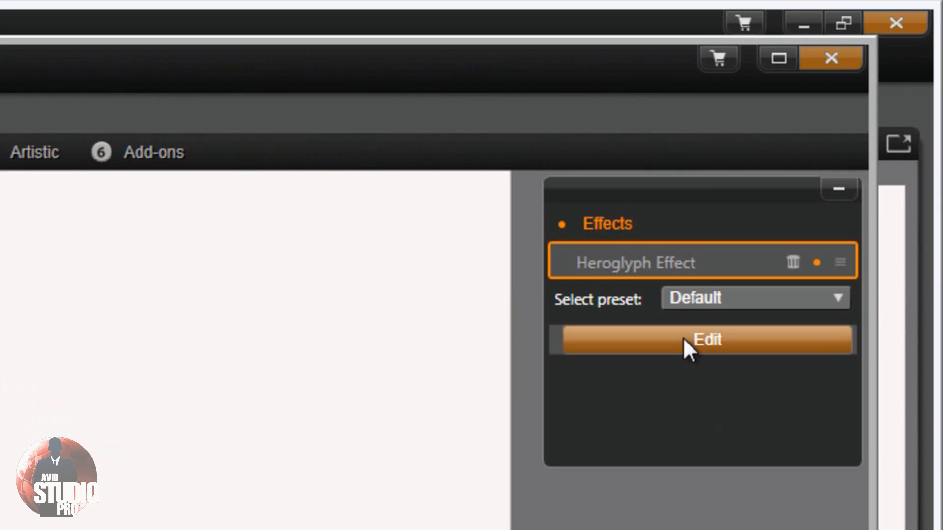
left_click(685, 339)
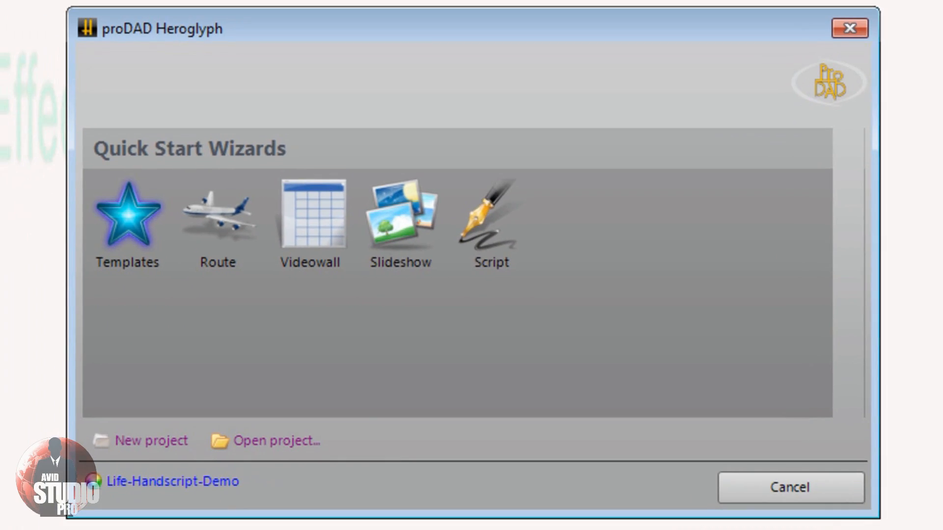
Step: Start a Heroglyph slideshow and add the seven JDC03 PNG pictures, from Catching_Up to Technology_Solutions, leaving out New York and Texas Roads
left_click(398, 224)
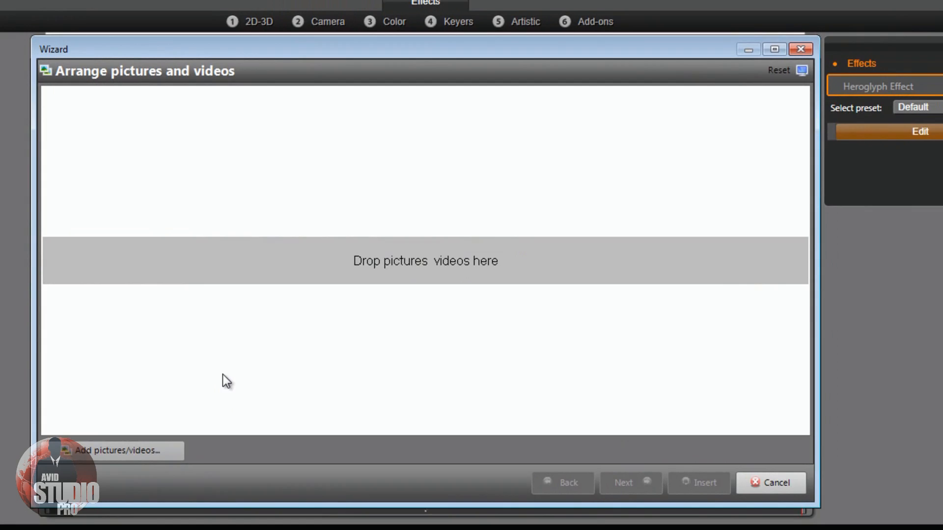
left_click(114, 447)
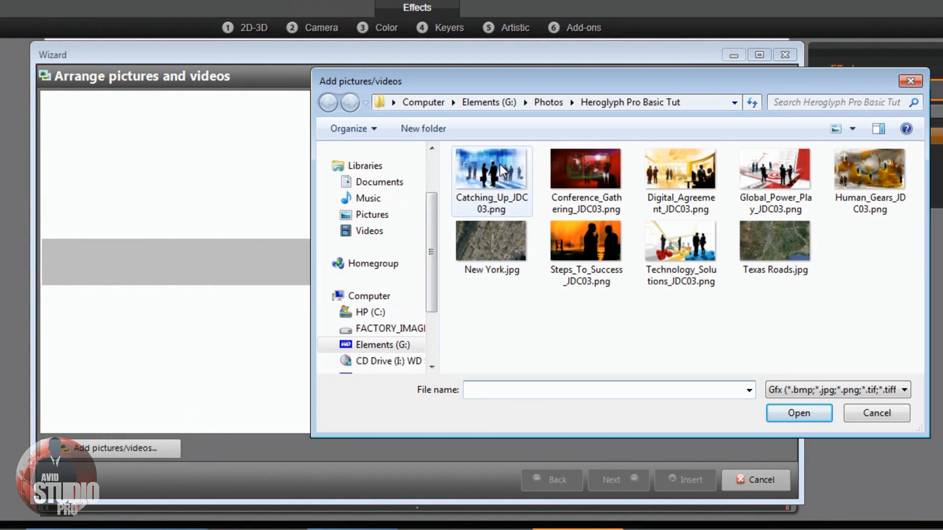
left_click(573, 167, "ctrl")
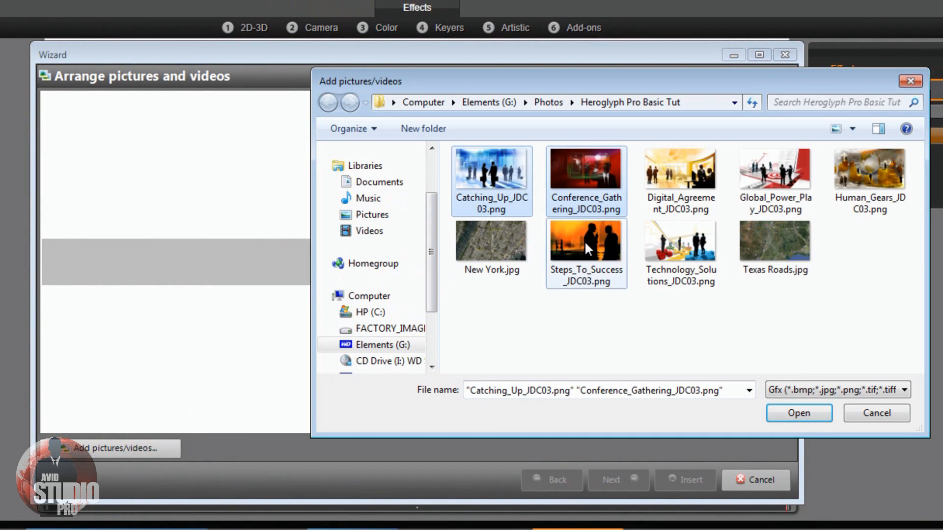
left_click(584, 241, "ctrl")
left_click(680, 243, "ctrl")
left_click(680, 174, "ctrl")
left_click(776, 172, "ctrl")
left_click(849, 166, "ctrl")
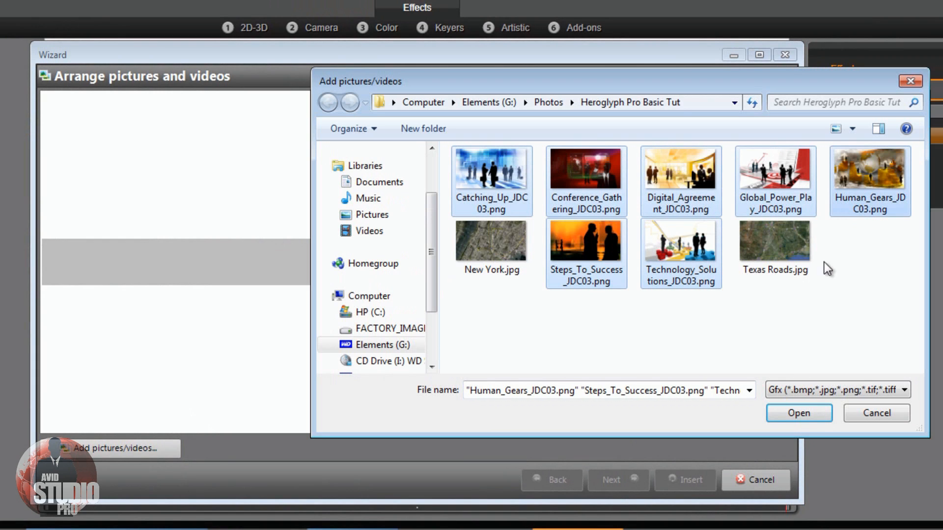
left_click(810, 413)
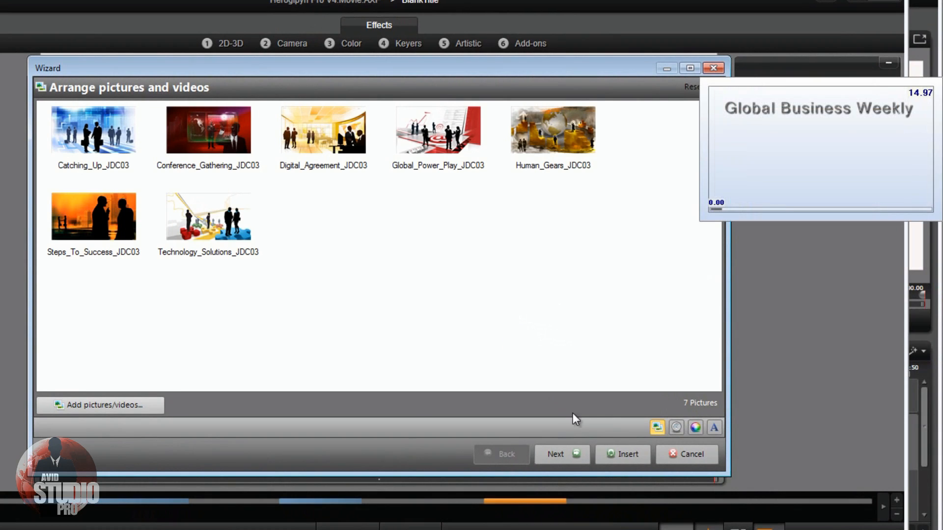
Step: Examine the slideshow's timing options and the available picture borders, picture effects and picture adjustment modes
left_click(676, 427)
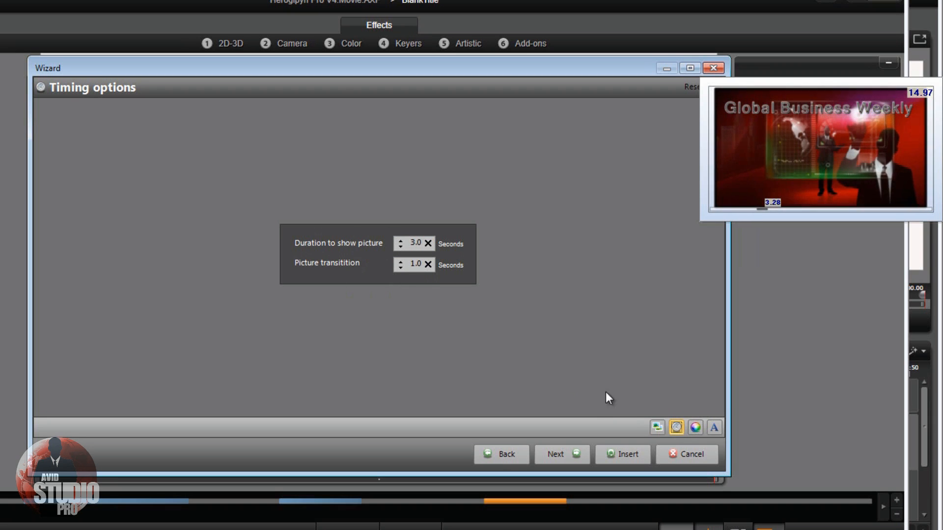
left_click(694, 429)
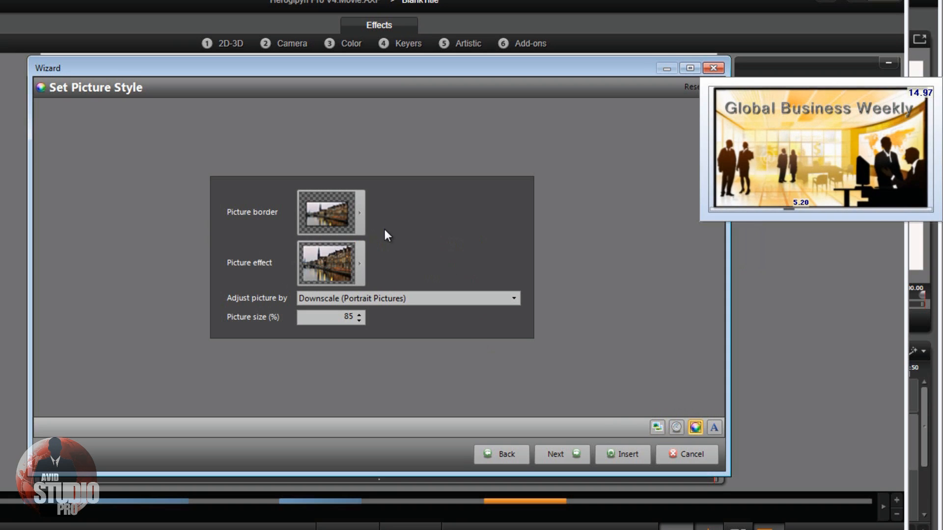
left_click(360, 209)
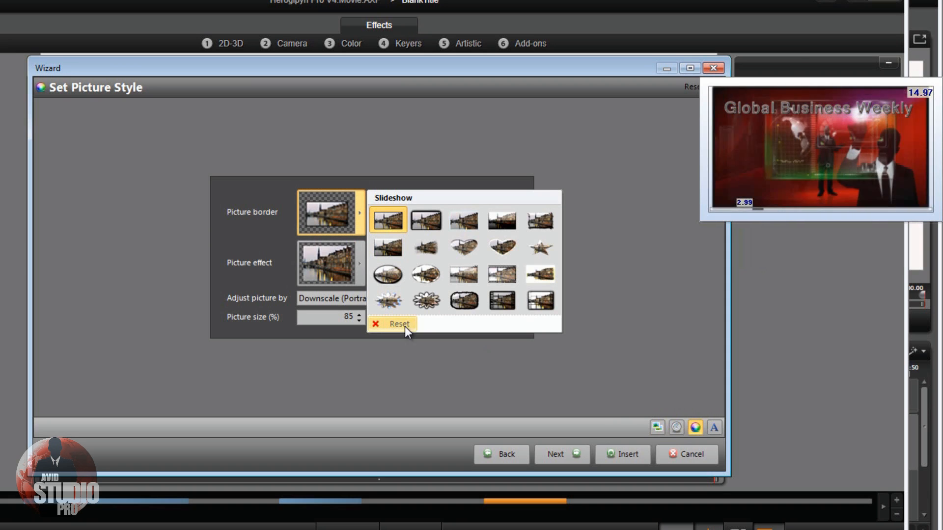
left_click(247, 234)
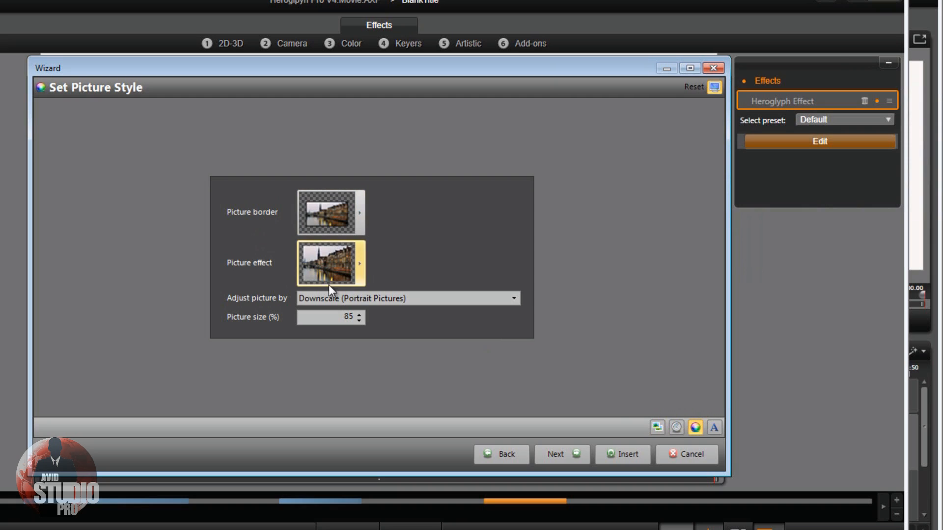
left_click(360, 266)
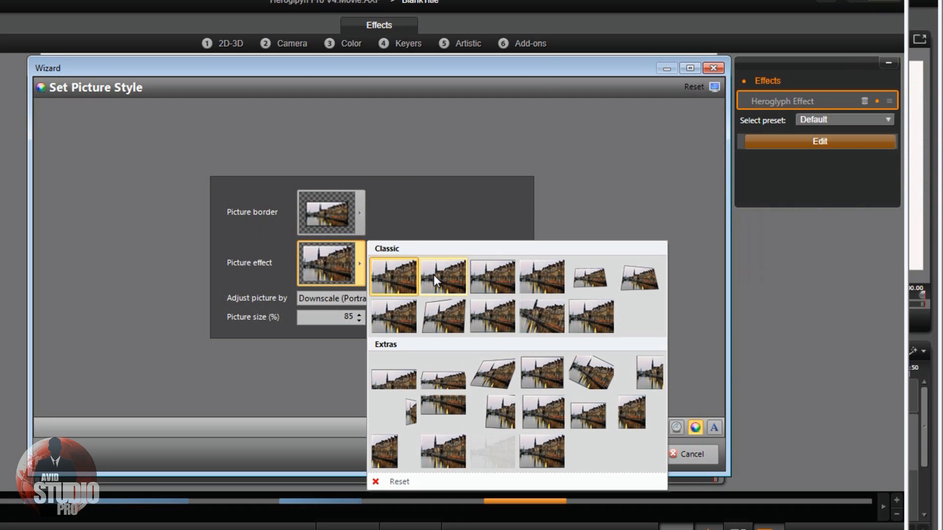
mouse_move(434, 275)
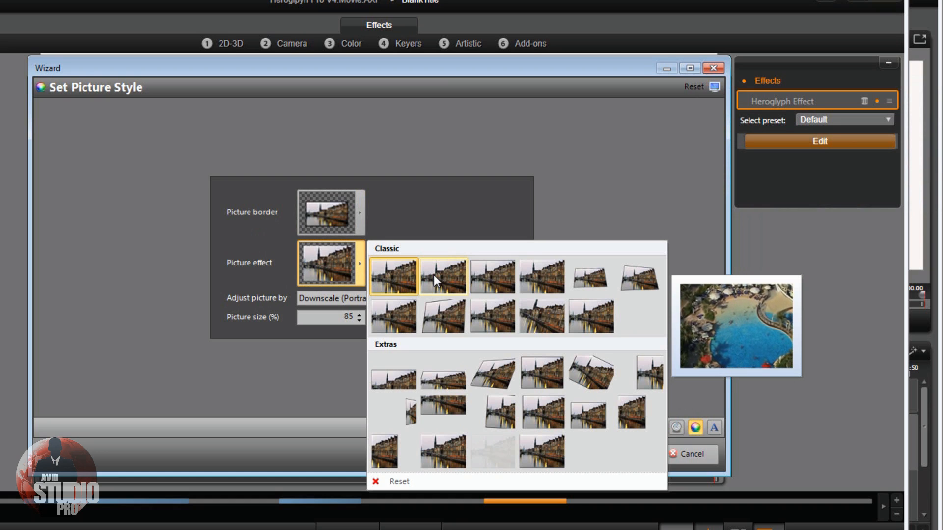
mouse_move(499, 308)
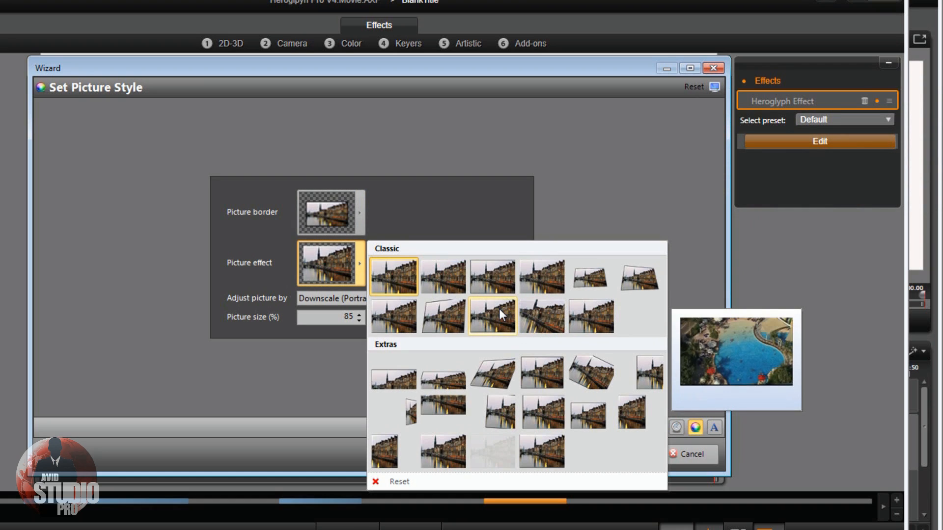
left_click(487, 211)
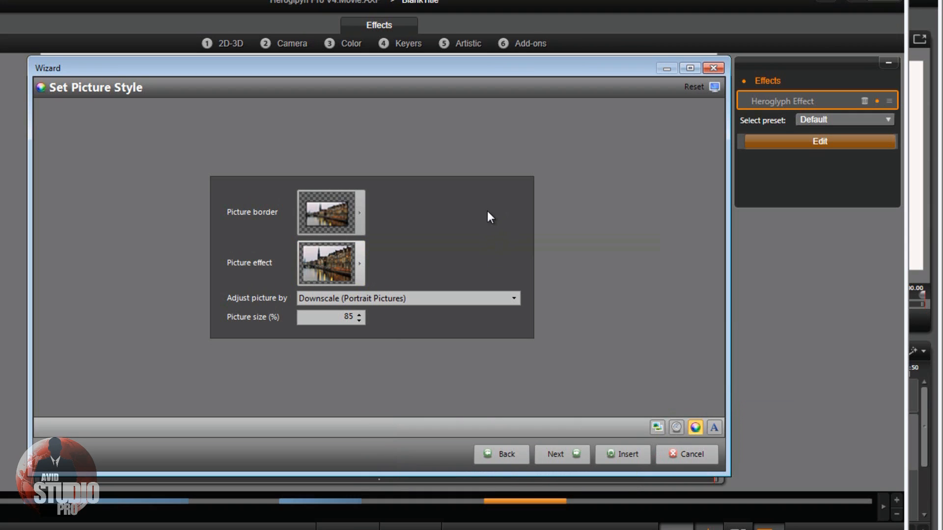
left_click(514, 301)
left_click(514, 302)
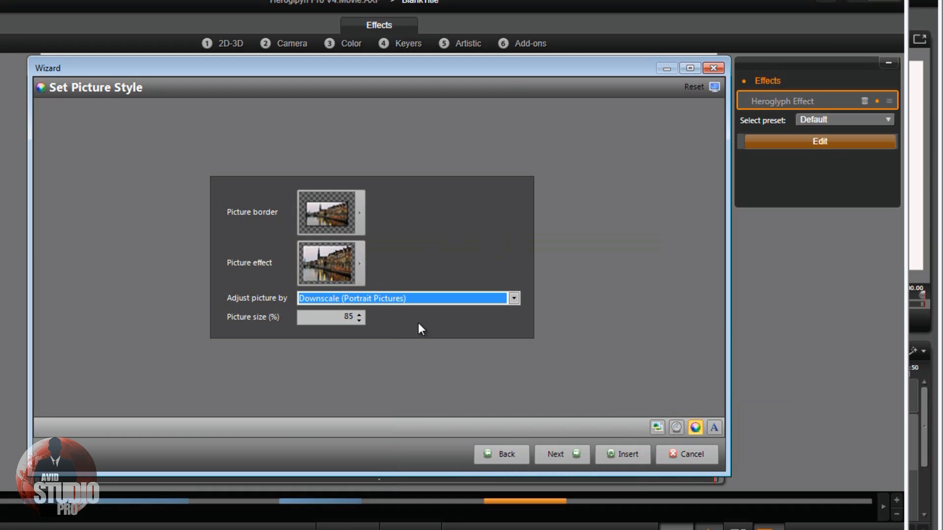
Step: Try picture titles with a text layer in the slideshow's titling options
left_click(713, 428)
left_click(320, 186)
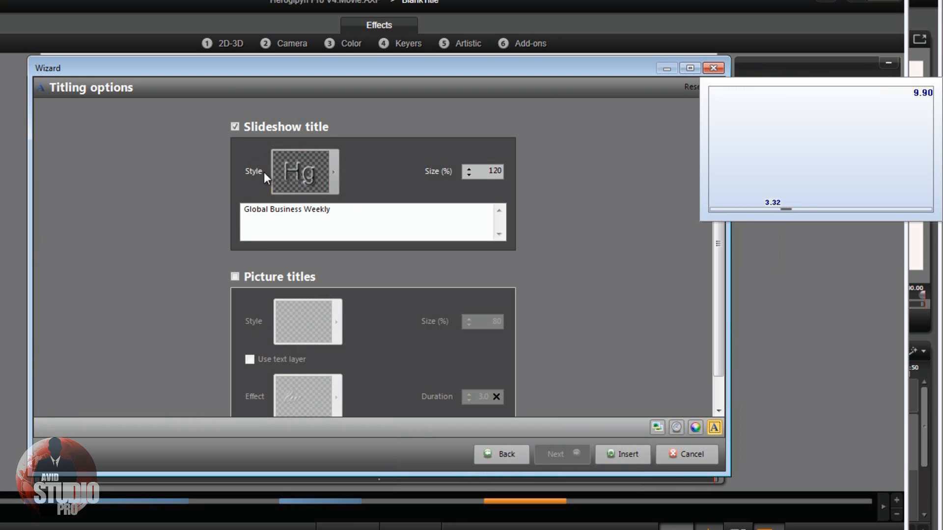
left_click(235, 277)
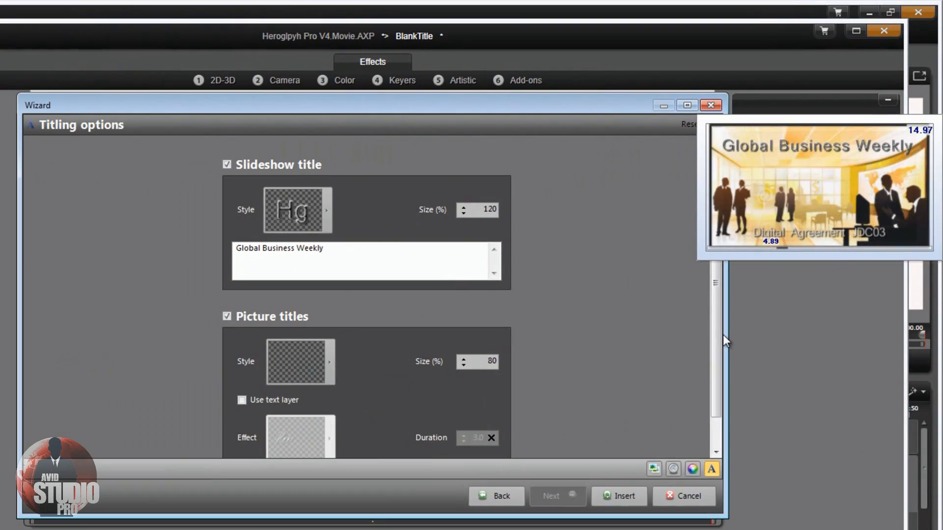
left_click_drag(718, 326, 712, 360)
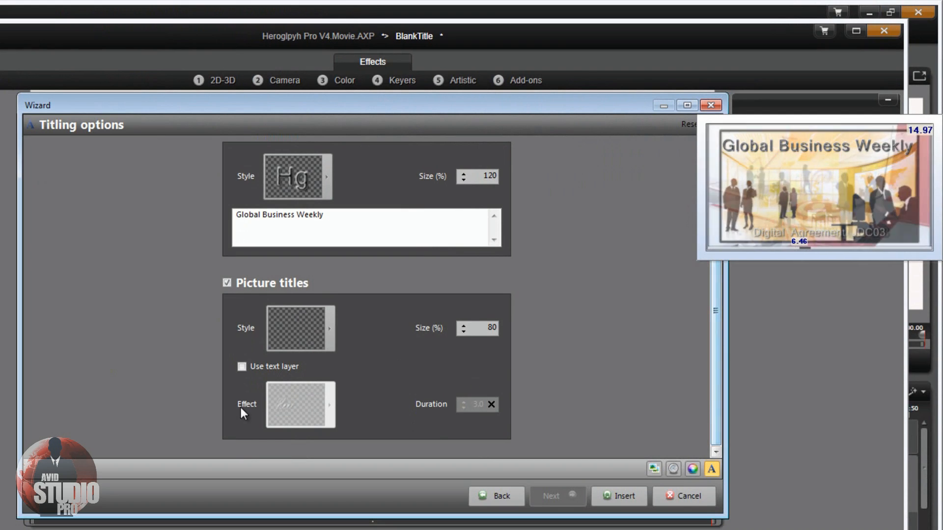
left_click(241, 367)
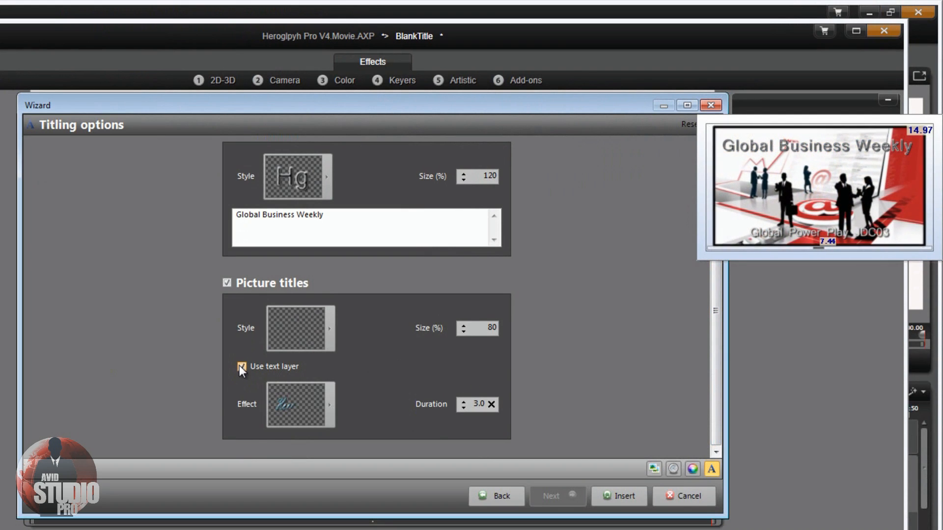
left_click(331, 400)
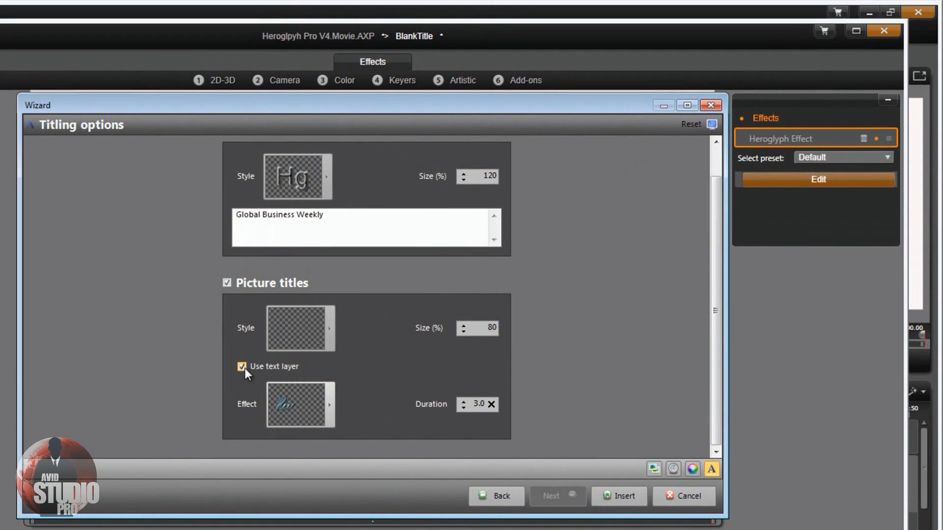
Step: Turn off the text layer, check the picture title style presets, and switch the picture titles off
left_click(242, 318)
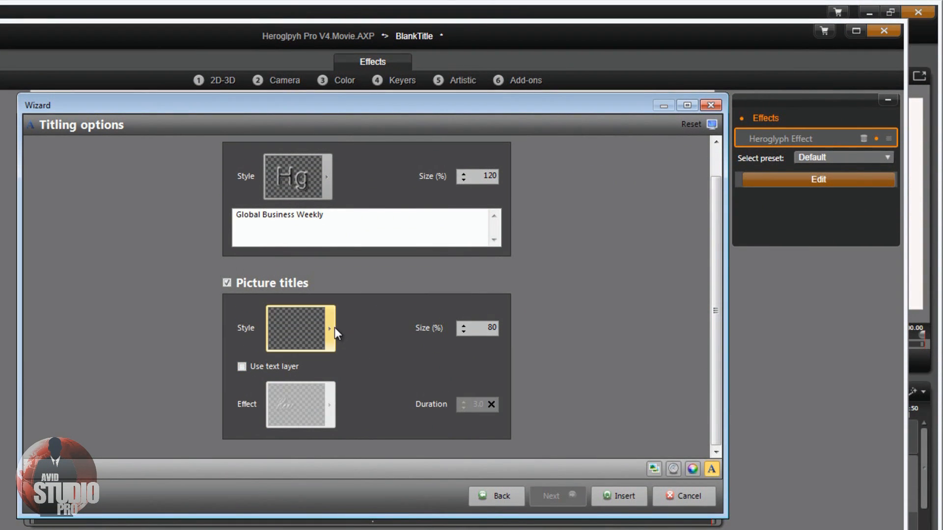
left_click(331, 326)
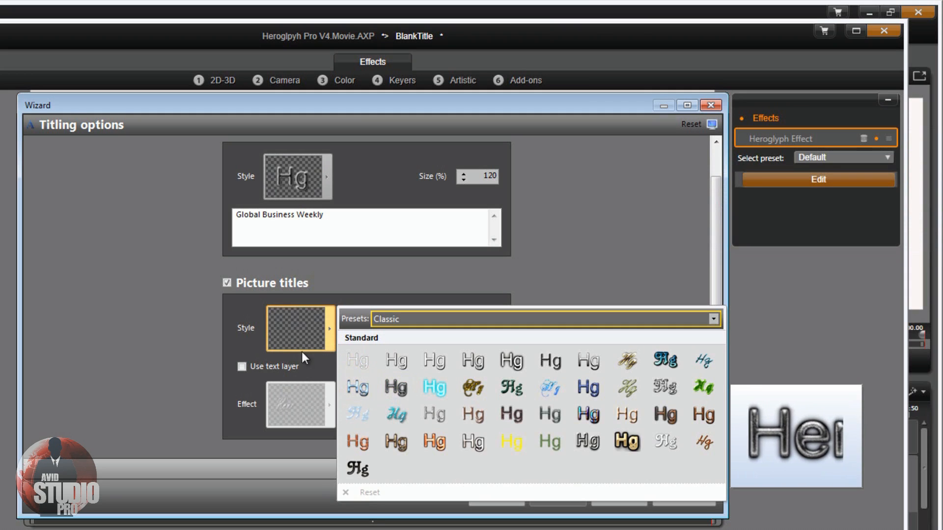
left_click(226, 282)
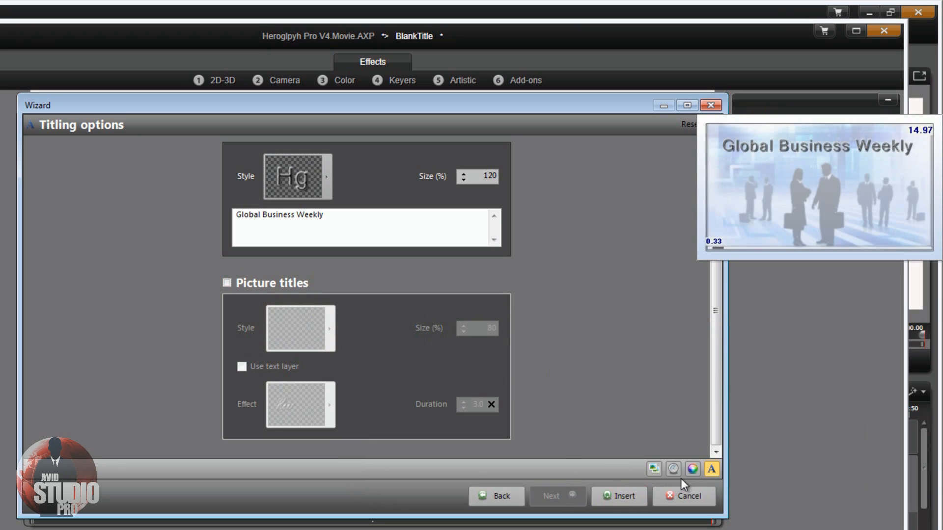
Step: Insert the configured slideshow, preview it, and apply it to the BlankTitle clip, confirming the Heroglyph Effect
left_click(617, 494)
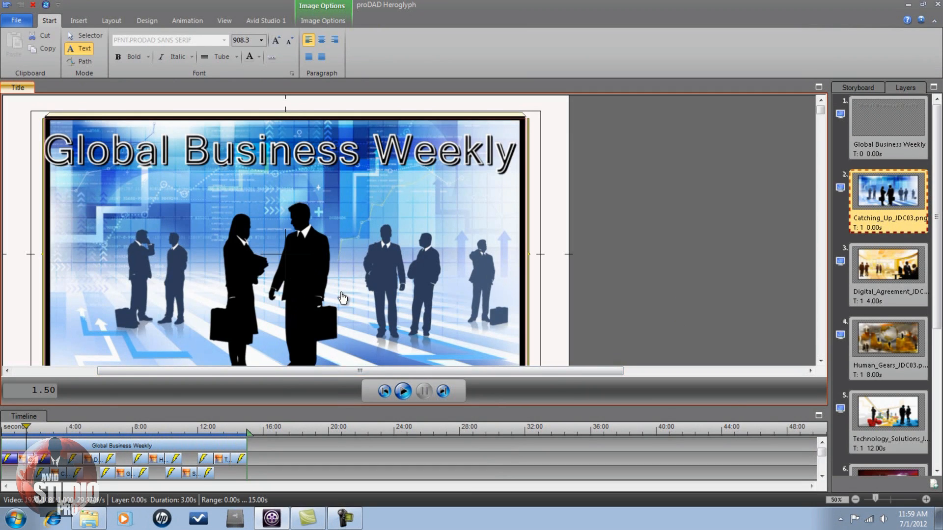
left_click(403, 392)
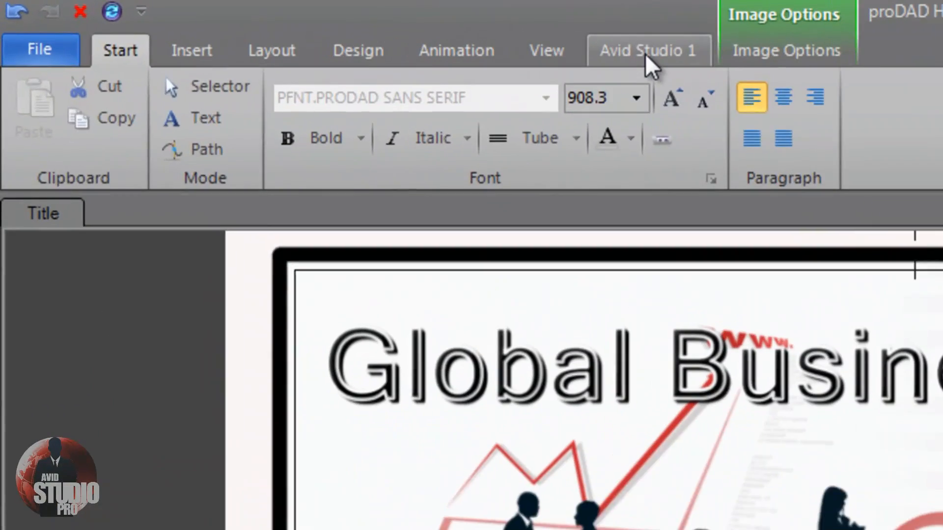
left_click(391, 33)
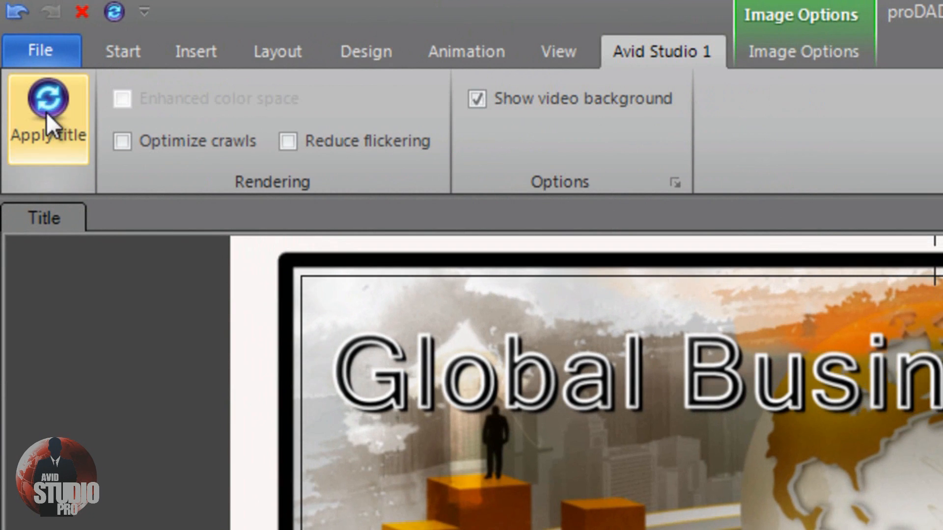
left_click(47, 109)
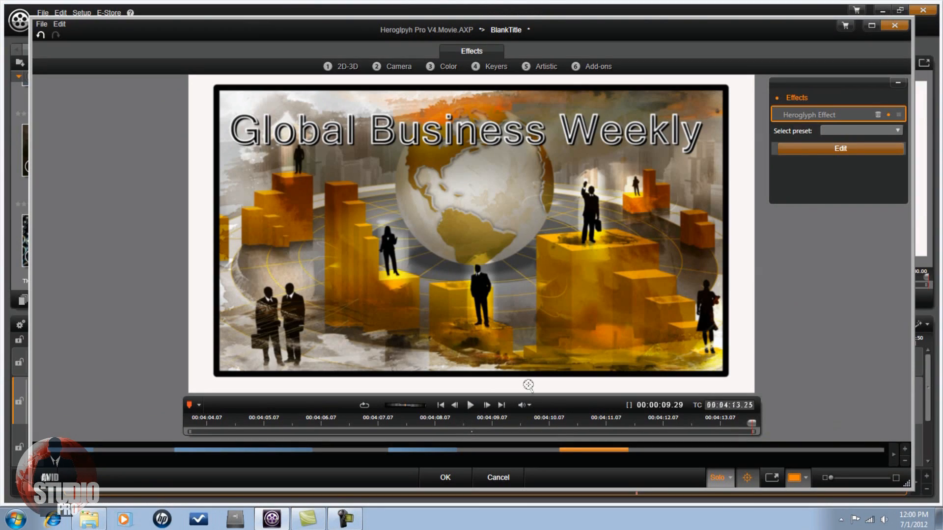
left_click(445, 478)
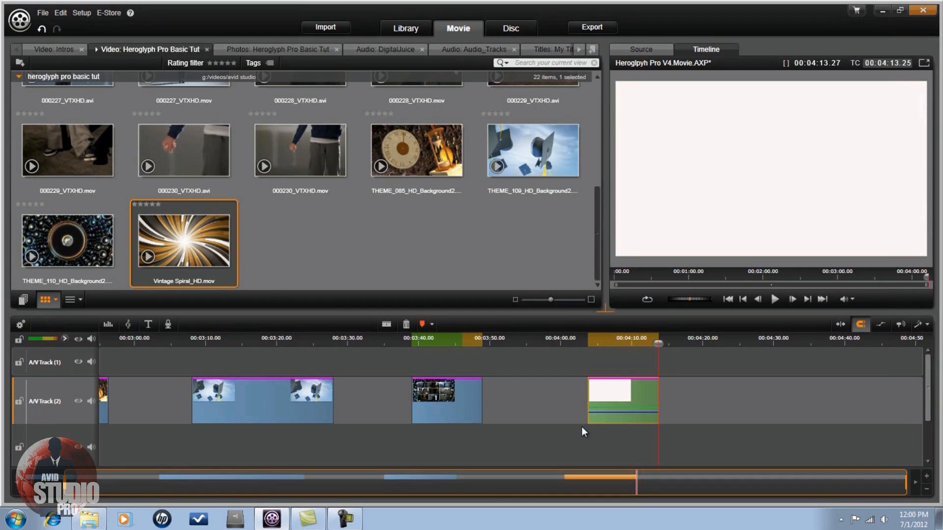